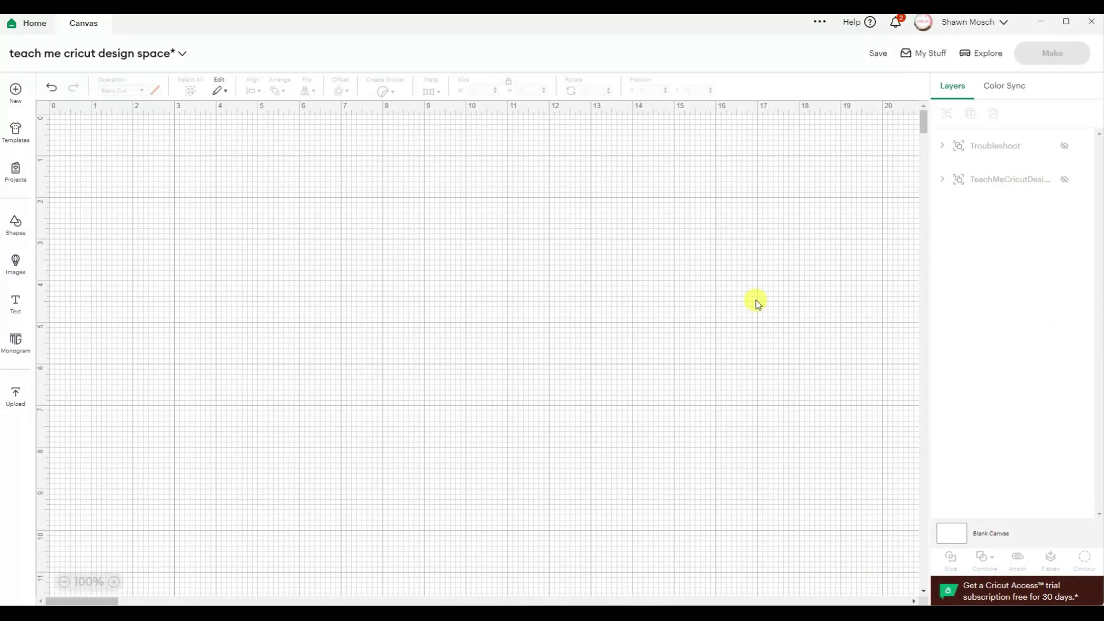
Bring the captured reference images up over the canvas and review them
{"action": "key", "text": "alt+Tab"}
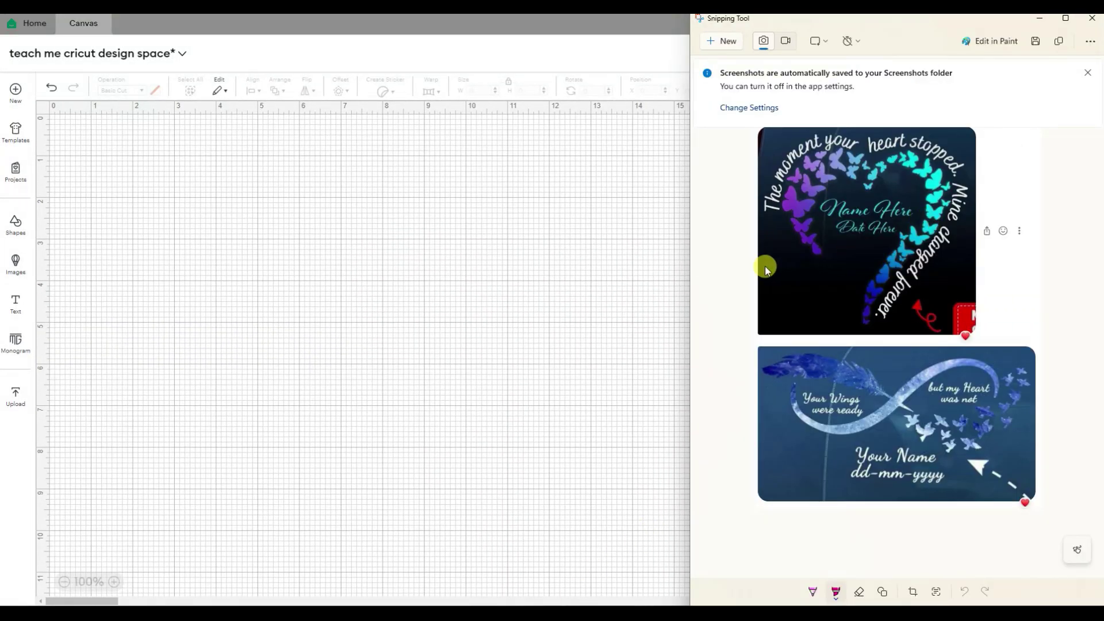
{"action": "left_click_drag", "start_coordinate": [907, 25], "coordinate": [688, 76]}
{"action": "scroll", "coordinate": [803, 310], "scroll_direction": "up", "scroll_amount": 1}
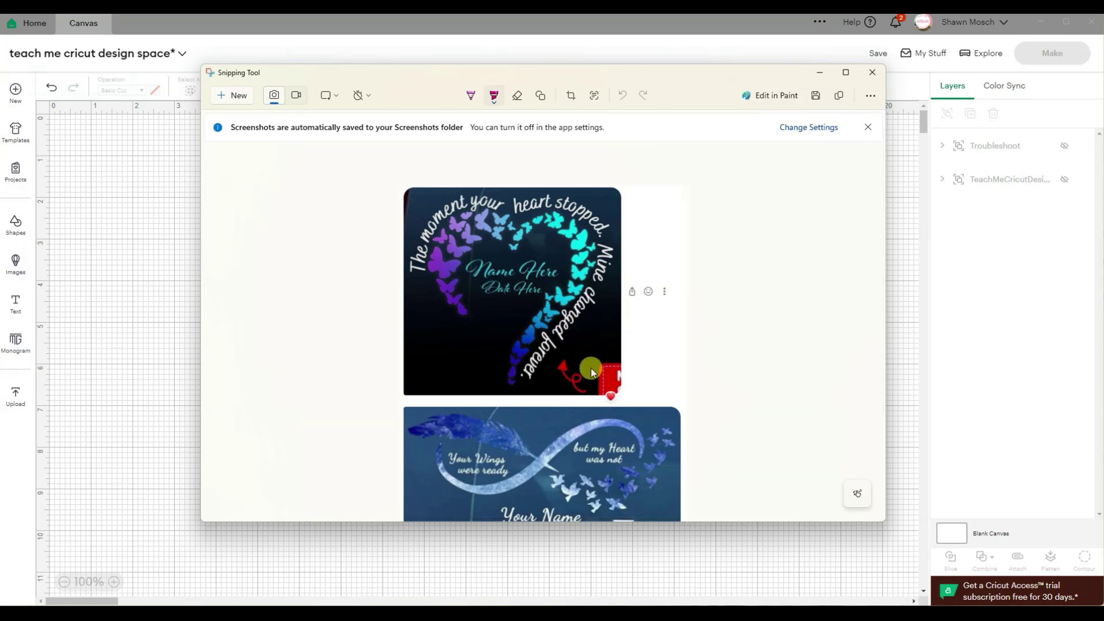
{"action": "scroll", "coordinate": [505, 438], "scroll_direction": "down", "scroll_amount": 1}
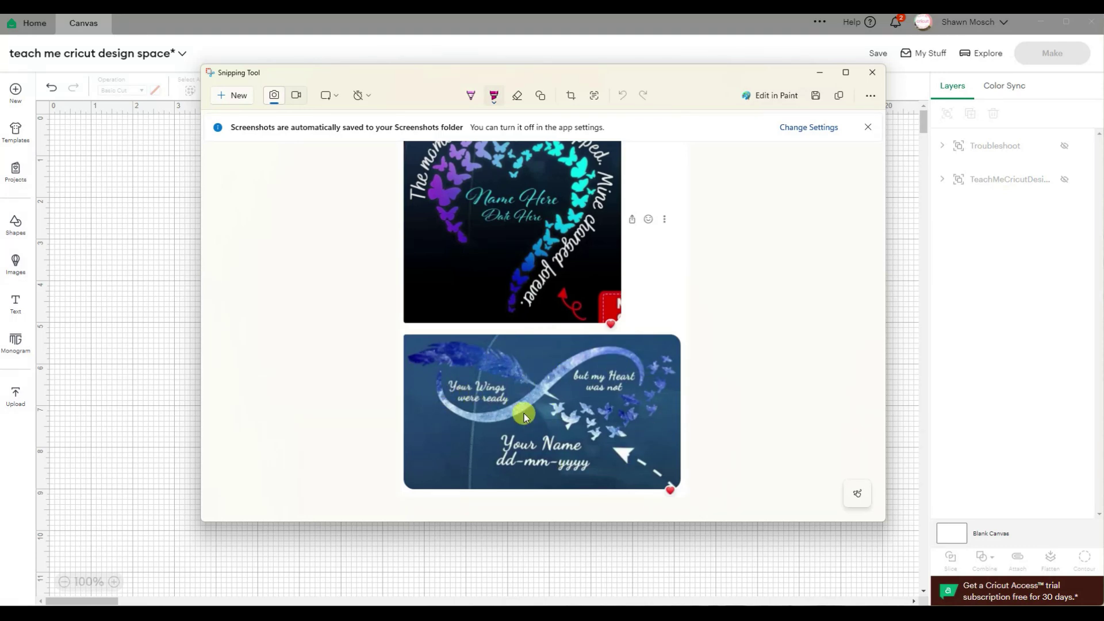
{"action": "left_click", "coordinate": [119, 318]}
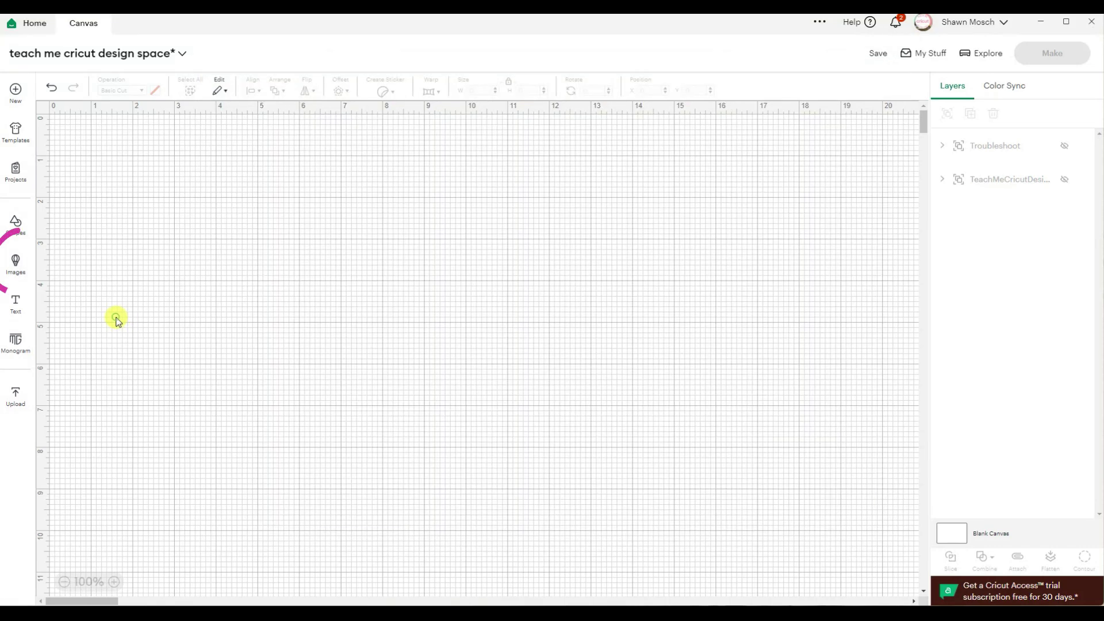
Search the image library for 'infinity' in place of 'turkey'
{"action": "left_click", "coordinate": [20, 263]}
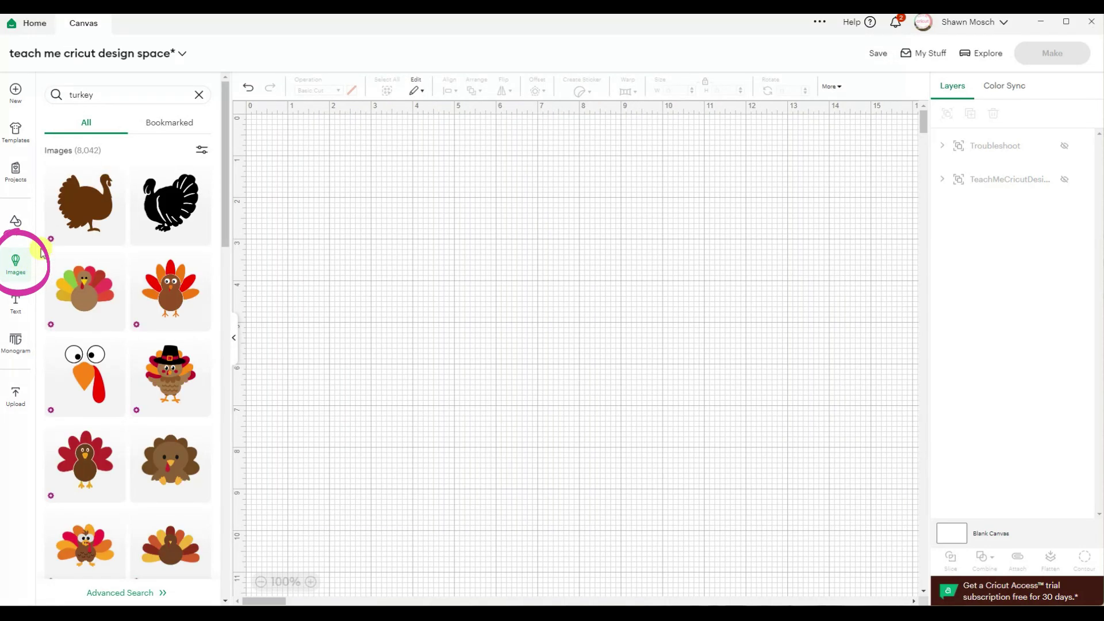
{"action": "left_click", "coordinate": [101, 95]}
{"action": "double_click", "coordinate": [87, 94]}
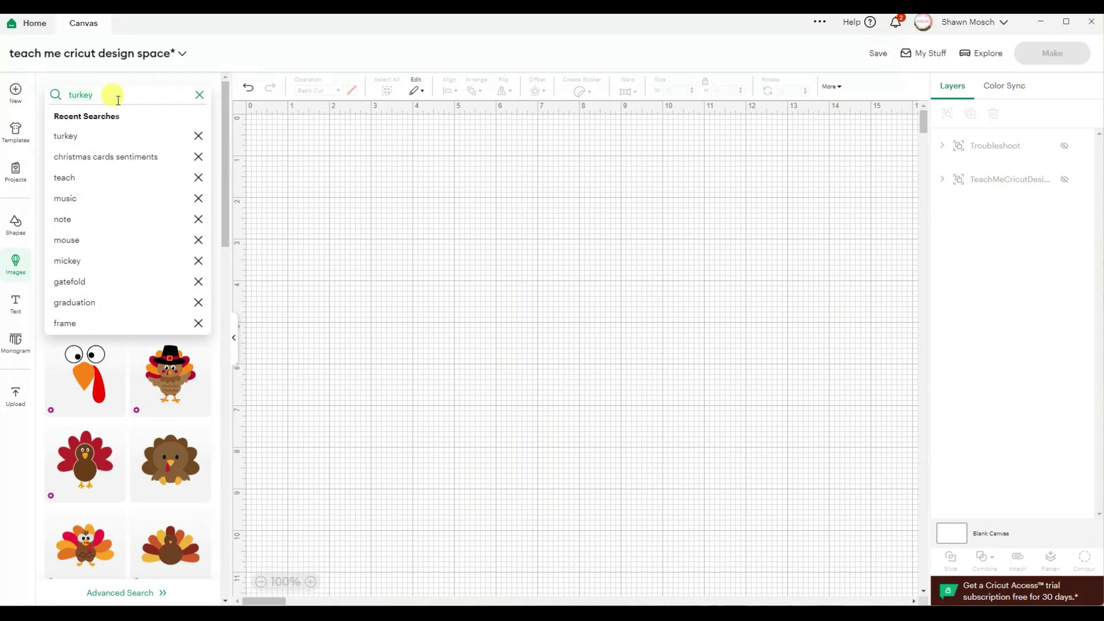
{"action": "type", "text": "infinity"}
{"action": "key", "text": "Return"}
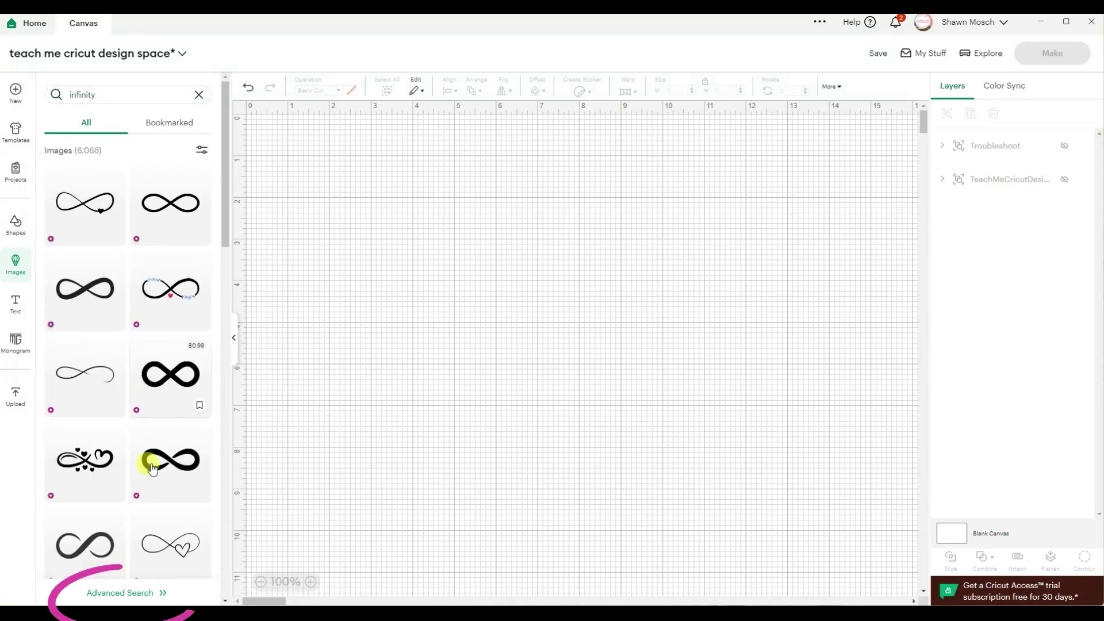
Use Advanced Search to limit the infinity results to free images
{"action": "left_click", "coordinate": [125, 596]}
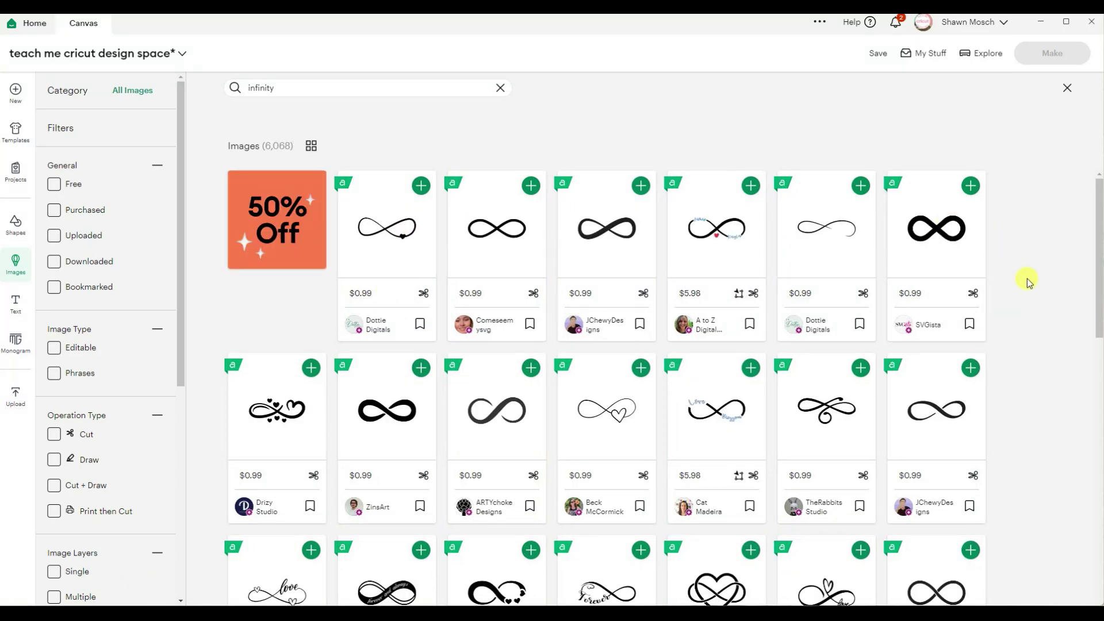
{"action": "scroll", "coordinate": [1026, 282], "scroll_direction": "down", "scroll_amount": 3}
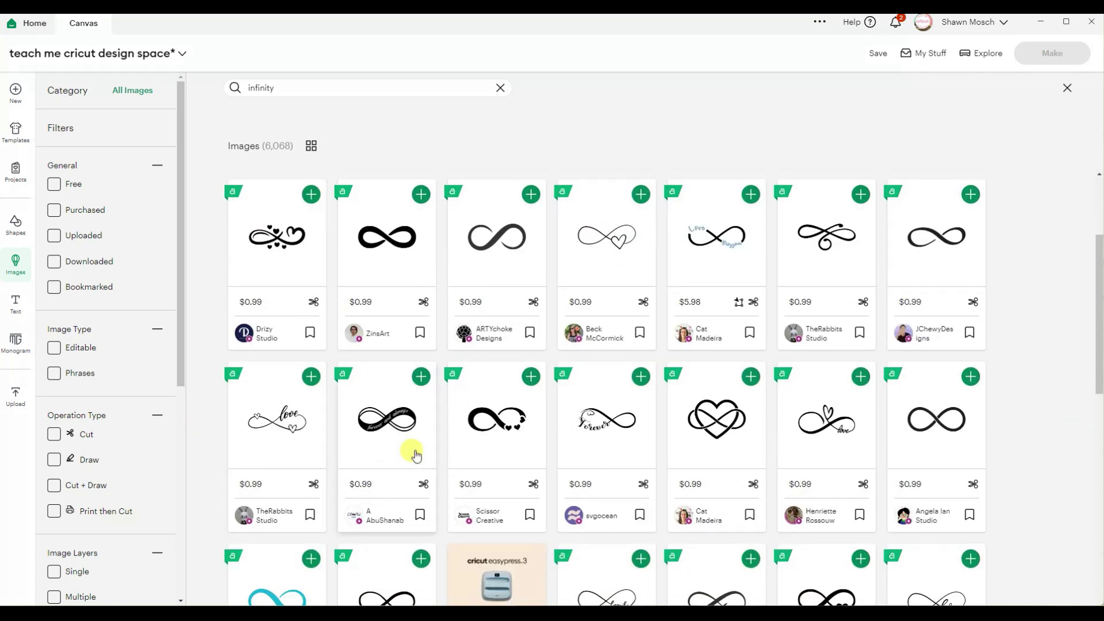
{"action": "scroll", "coordinate": [948, 482], "scroll_direction": "down", "scroll_amount": 3}
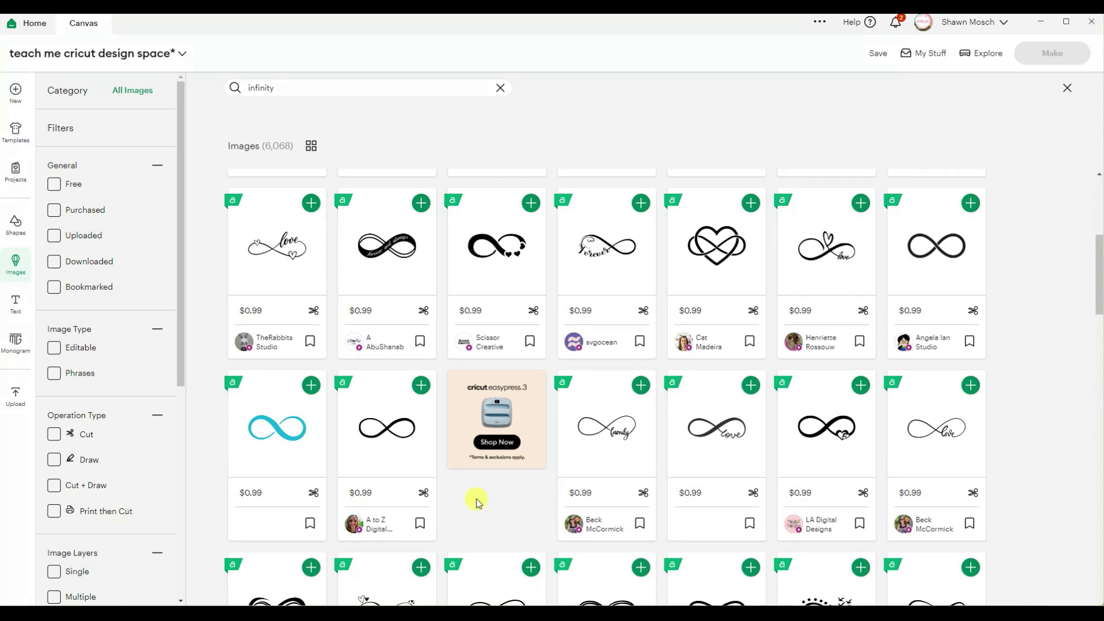
{"action": "scroll", "coordinate": [476, 501], "scroll_direction": "down", "scroll_amount": 3}
{"action": "scroll", "coordinate": [476, 502], "scroll_direction": "down", "scroll_amount": 3}
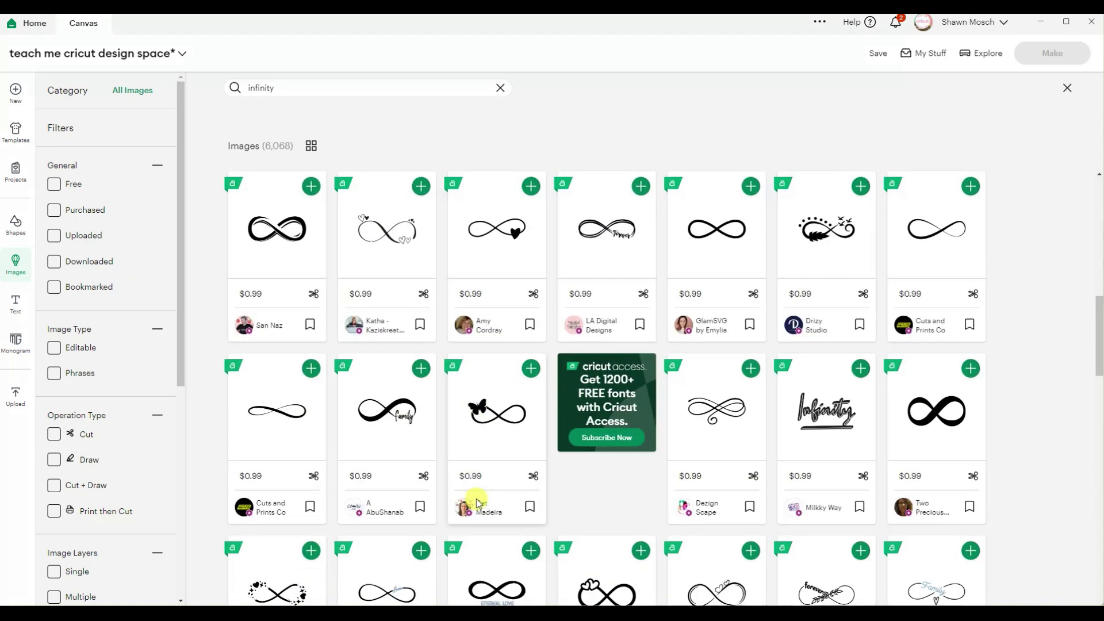
{"action": "scroll", "coordinate": [476, 502], "scroll_direction": "down", "scroll_amount": 1}
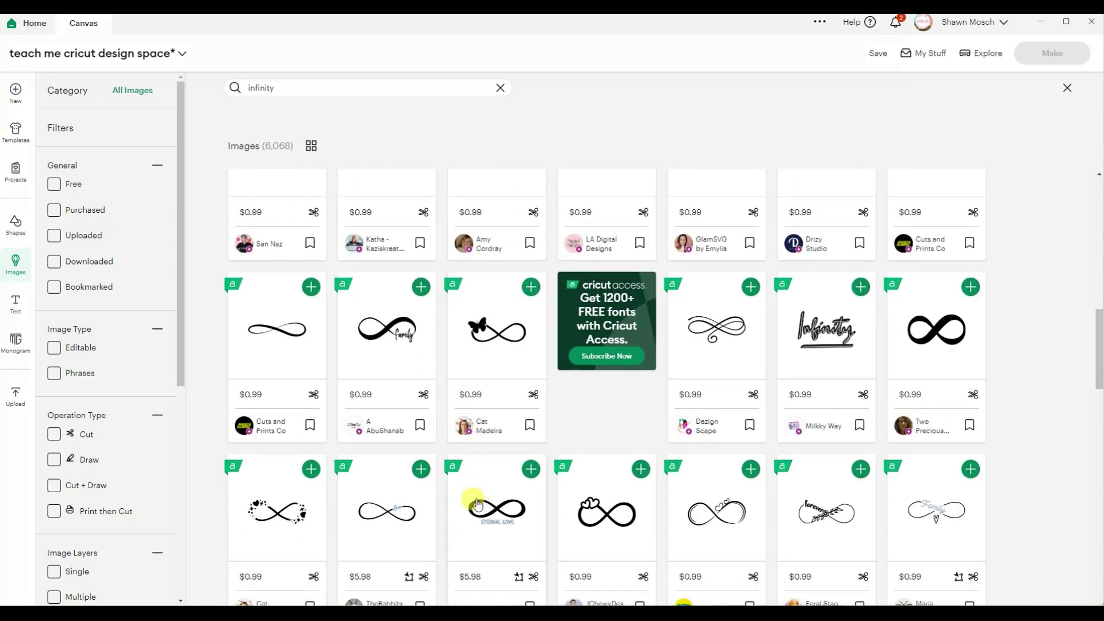
{"action": "left_click", "coordinate": [55, 185]}
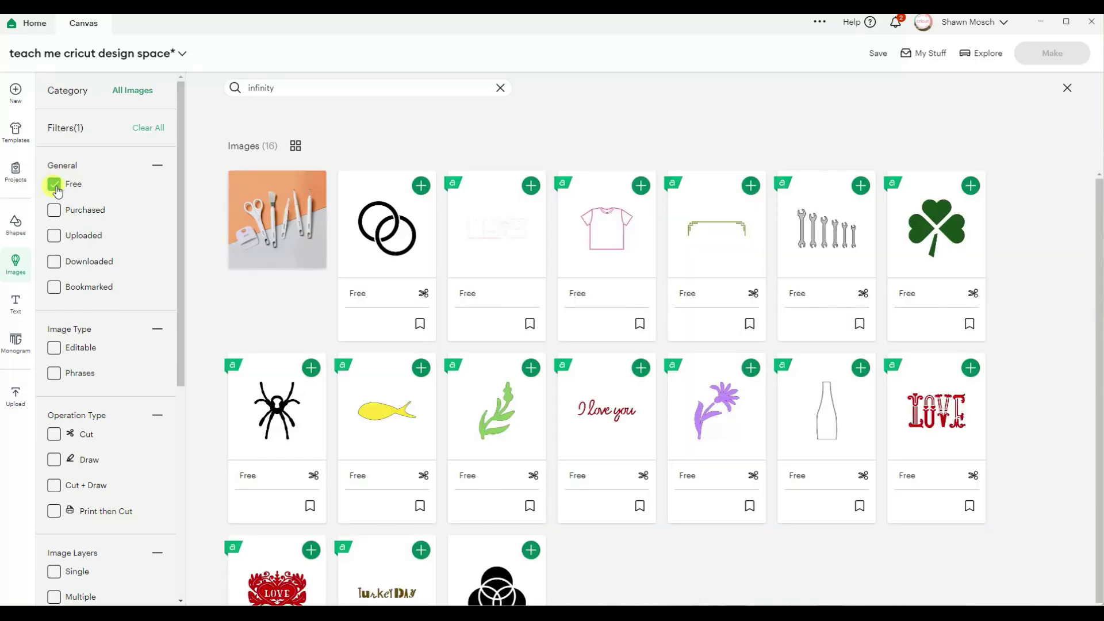
{"action": "scroll", "coordinate": [448, 283], "scroll_direction": "down", "scroll_amount": 1}
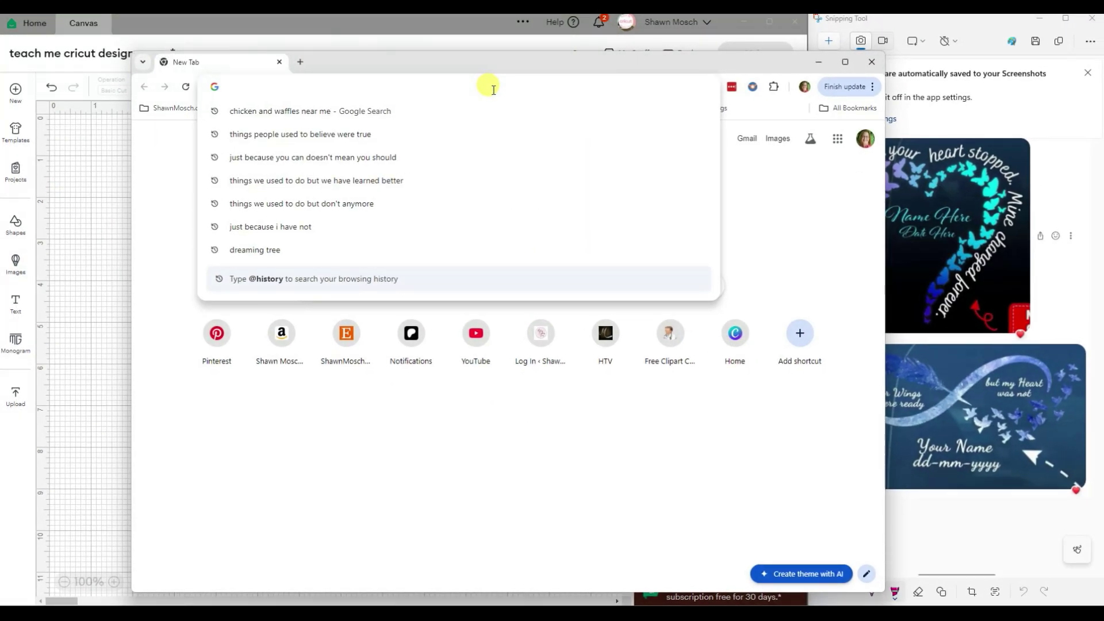
Search Google for 'free infinity symbol' and show image results only
{"action": "type", "text": "free infi"}
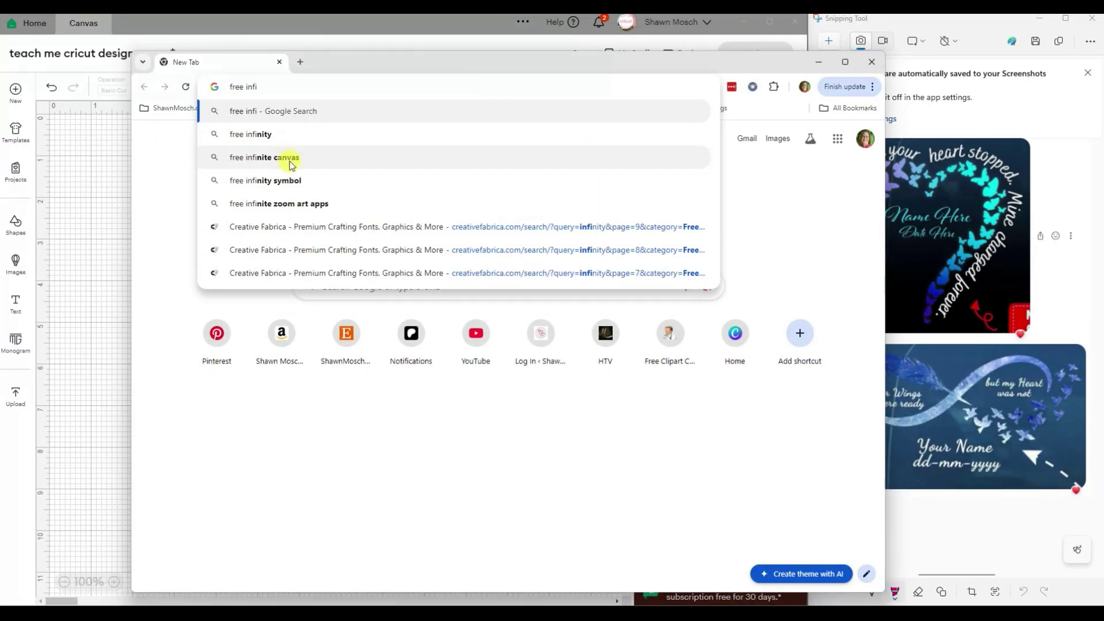
{"action": "left_click", "coordinate": [298, 182]}
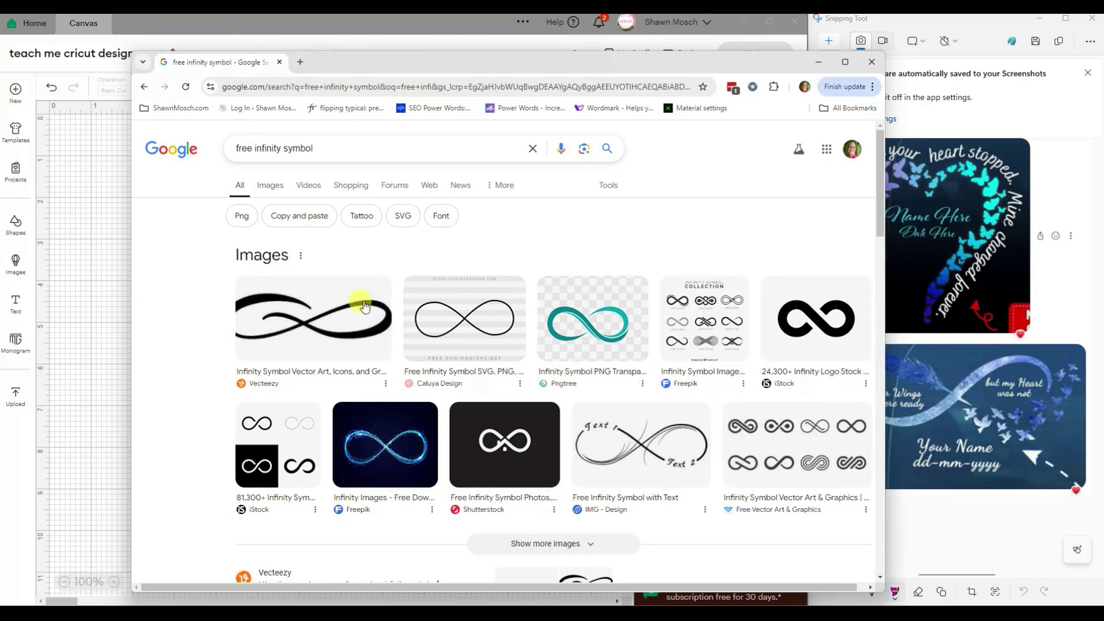
{"action": "scroll", "coordinate": [368, 302], "scroll_direction": "down", "scroll_amount": 3}
{"action": "scroll", "coordinate": [364, 305], "scroll_direction": "down", "scroll_amount": 3}
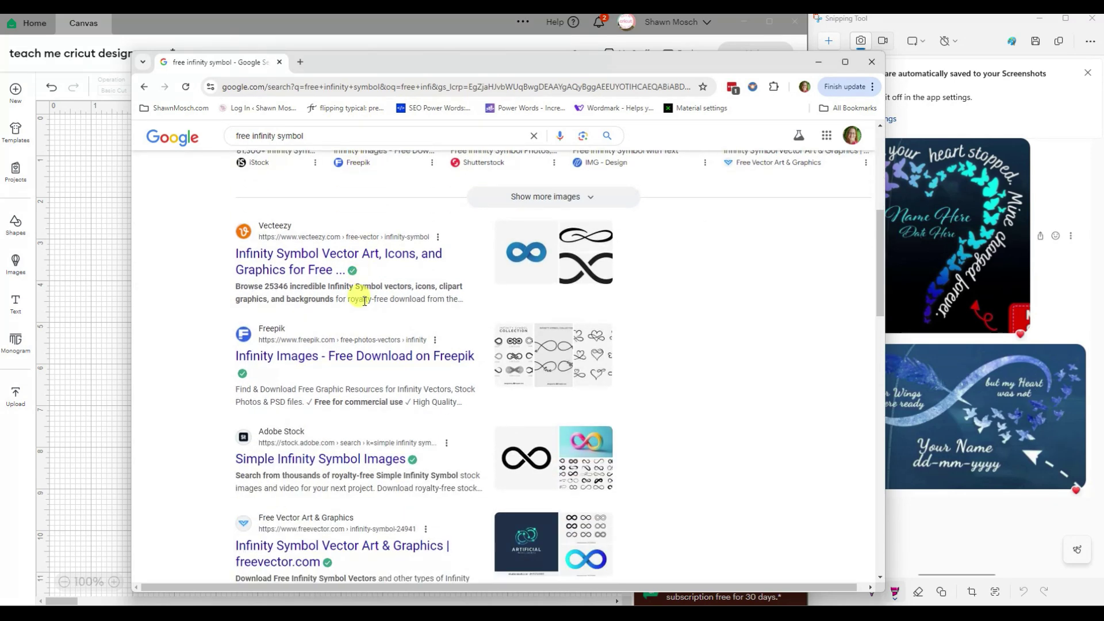
{"action": "scroll", "coordinate": [364, 301], "scroll_direction": "down", "scroll_amount": 2}
{"action": "scroll", "coordinate": [364, 301], "scroll_direction": "down", "scroll_amount": 1}
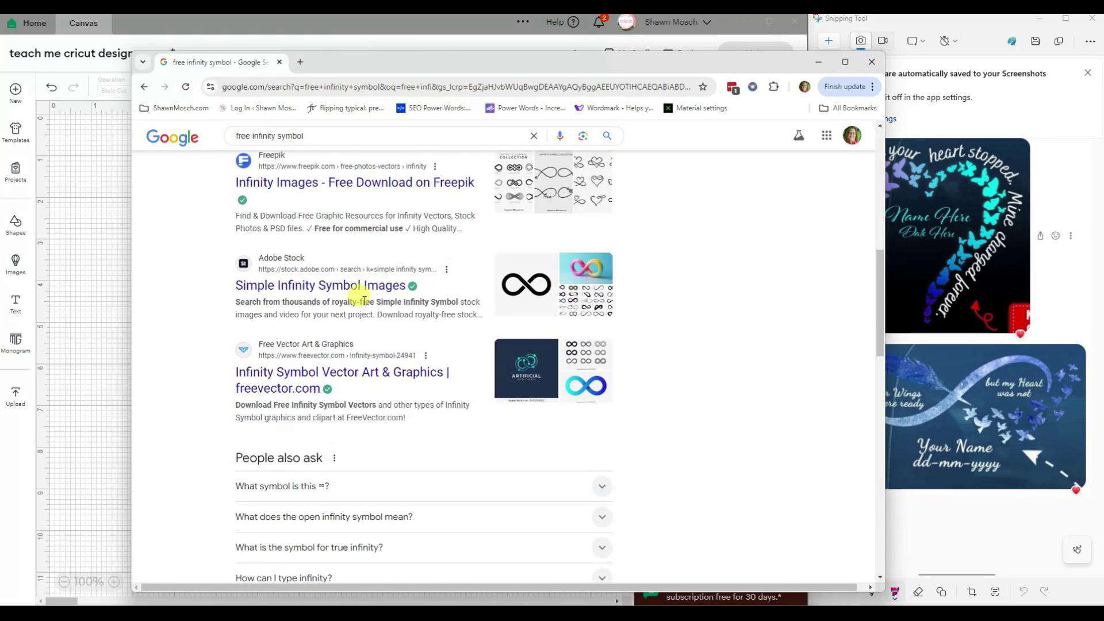
{"action": "scroll", "coordinate": [363, 299], "scroll_direction": "up", "scroll_amount": 9}
{"action": "left_click", "coordinate": [270, 184]}
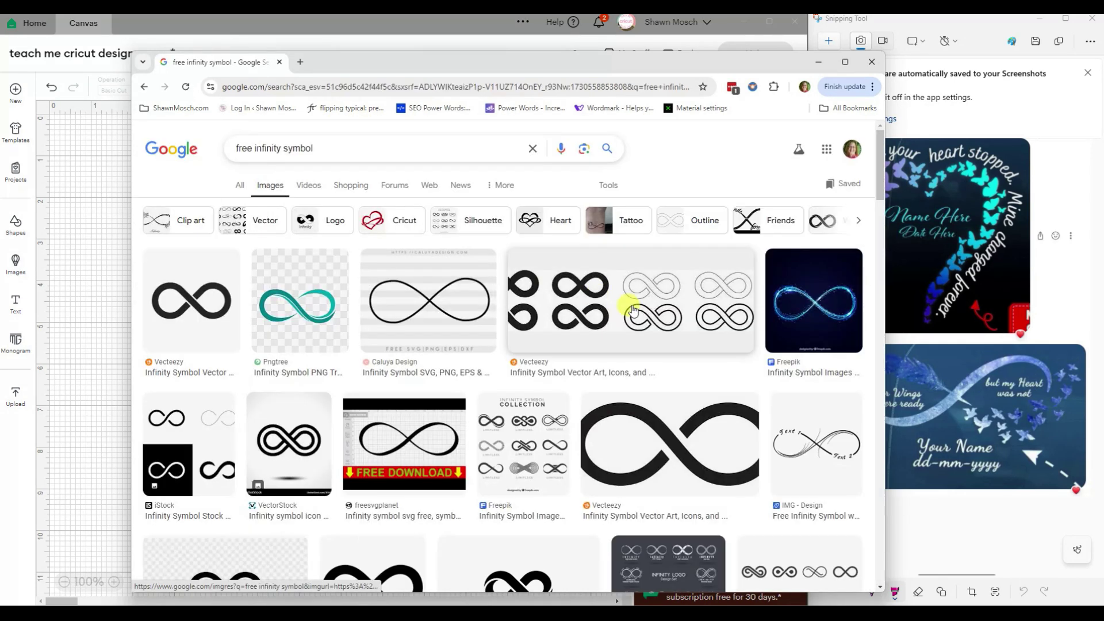
{"action": "scroll", "coordinate": [633, 310], "scroll_direction": "down", "scroll_amount": 1}
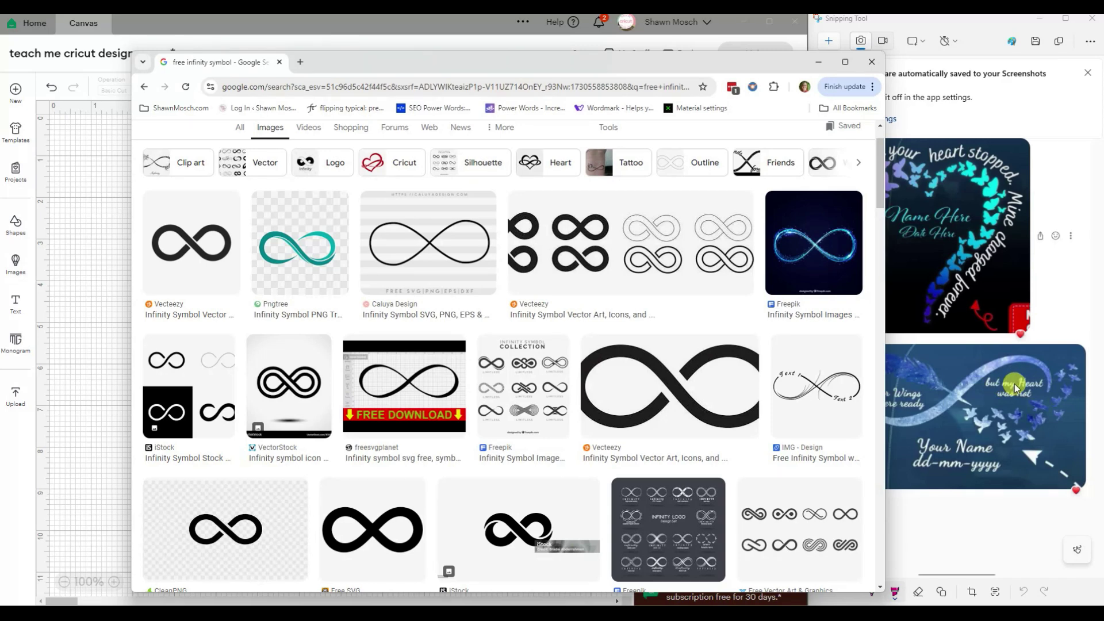
Open the freesvgplanet infinity symbol SVG page in a new tab
{"action": "right_click", "coordinate": [407, 407]}
{"action": "left_click", "coordinate": [454, 102]}
{"action": "scroll", "coordinate": [437, 282], "scroll_direction": "down", "scroll_amount": 10}
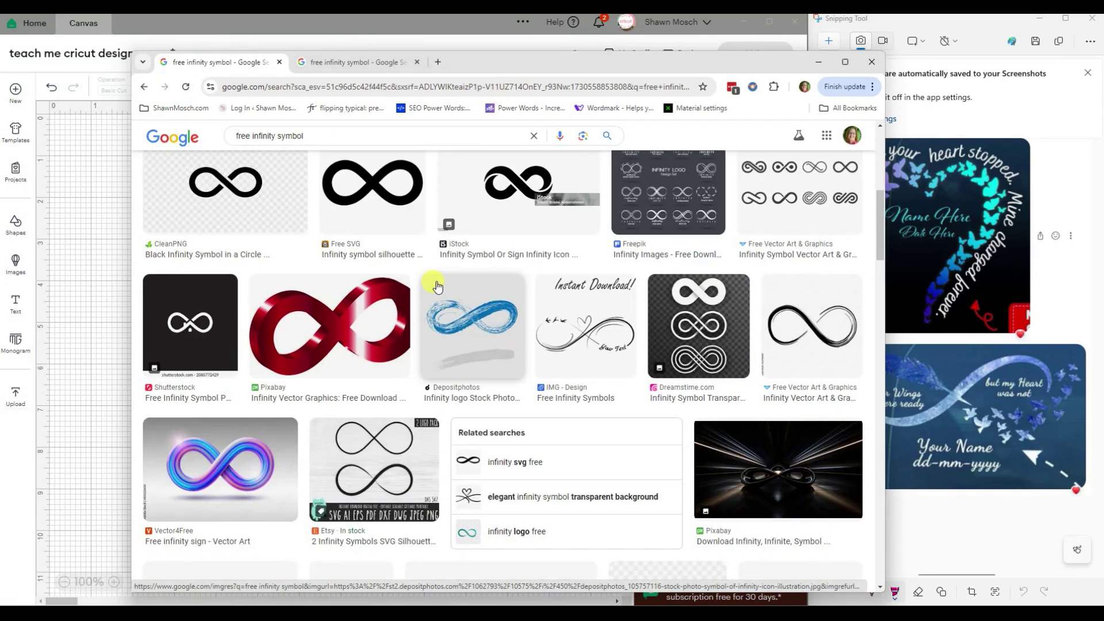
{"action": "scroll", "coordinate": [437, 286], "scroll_direction": "down", "scroll_amount": 10}
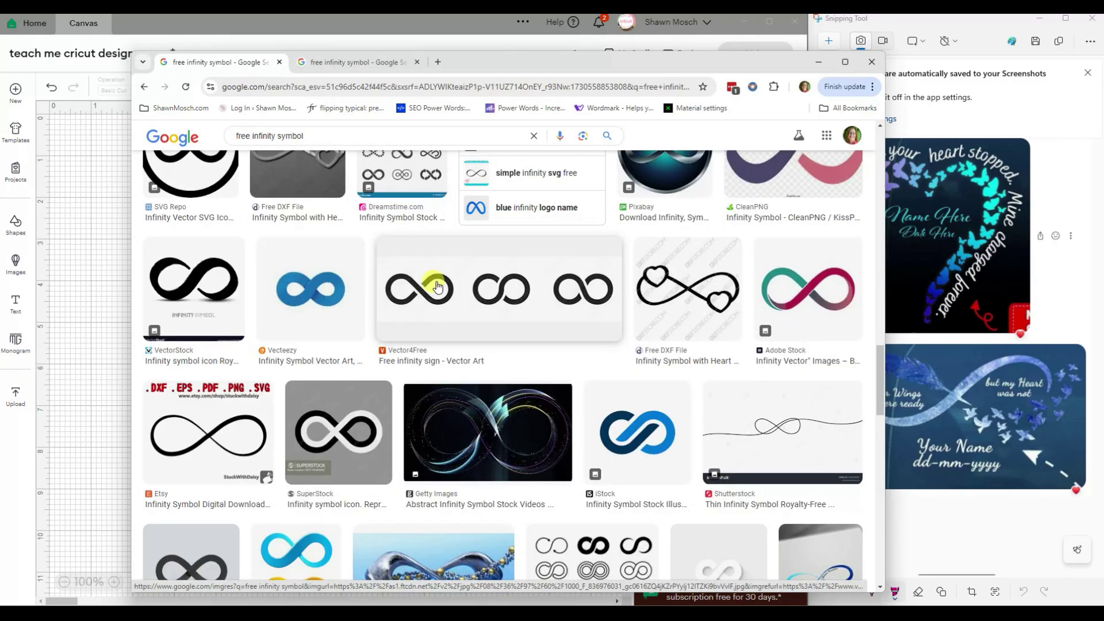
{"action": "key", "text": "ctrl+Tab"}
{"action": "left_click", "coordinate": [474, 388]}
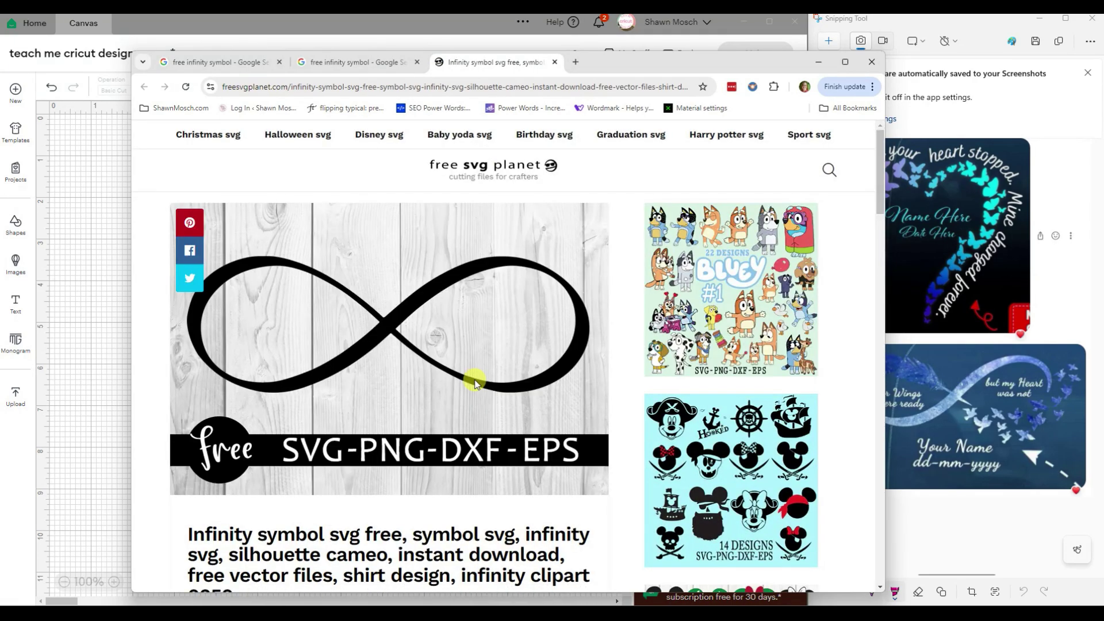
Open a feather SVG image result in a new tab to look it over
{"action": "scroll", "coordinate": [475, 384], "scroll_direction": "down", "scroll_amount": 15}
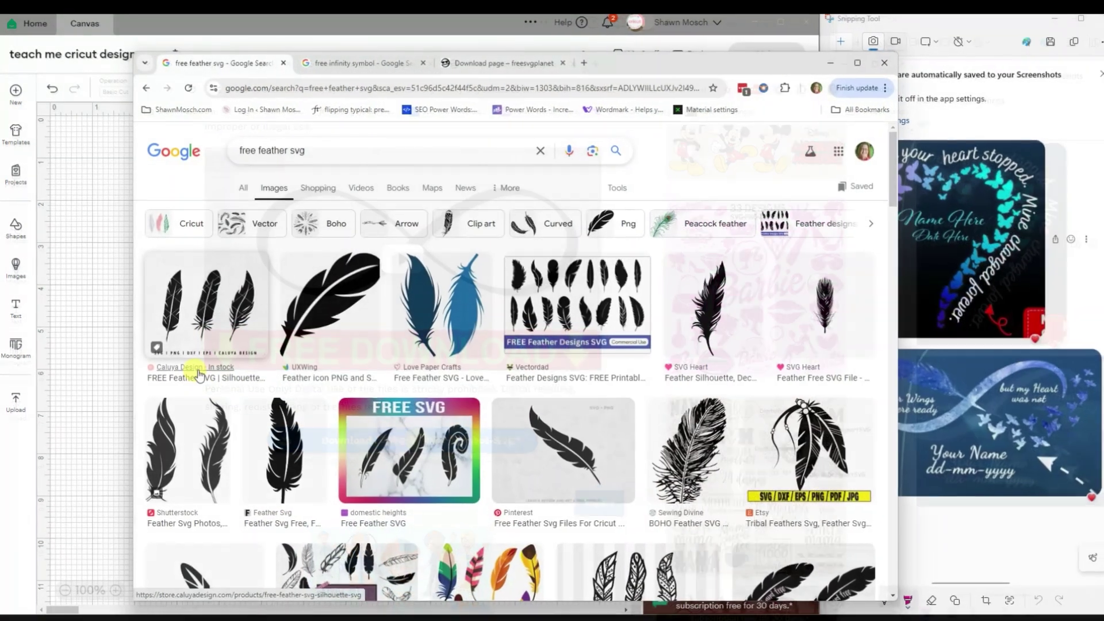
{"action": "right_click", "coordinate": [195, 366]}
{"action": "left_click", "coordinate": [254, 378]}
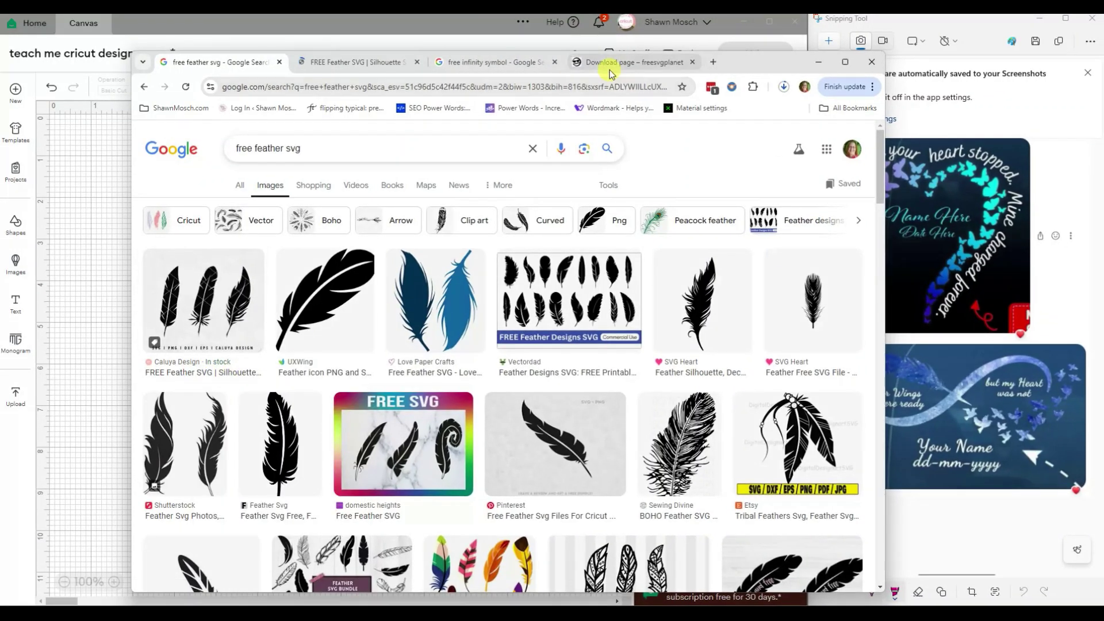
{"action": "left_click", "coordinate": [354, 63]}
{"action": "scroll", "coordinate": [377, 315], "scroll_direction": "down", "scroll_amount": 1}
{"action": "left_click", "coordinate": [226, 62]}
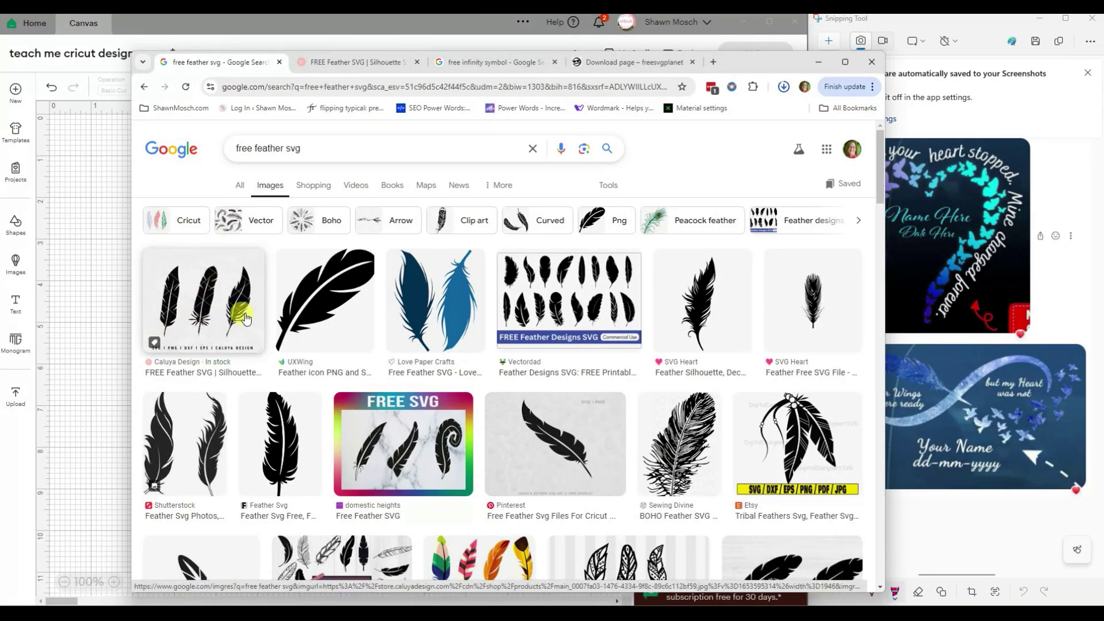
Add the free Caluya Design Feather SVG to the cart and check out
{"action": "left_click", "coordinate": [340, 62]}
{"action": "left_click", "coordinate": [697, 272]}
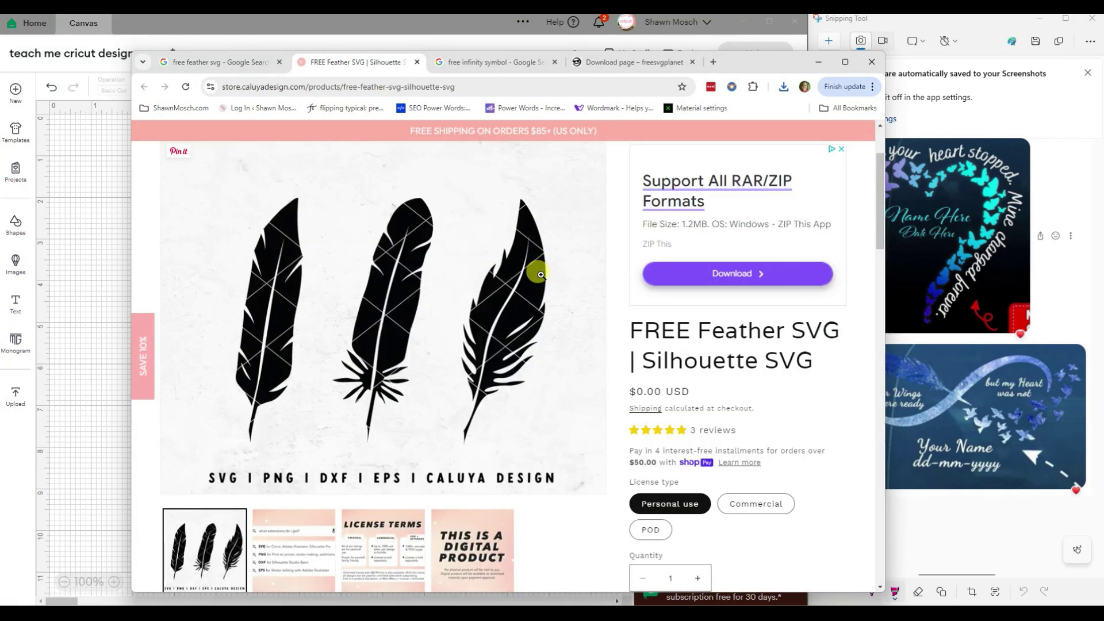
{"action": "scroll", "coordinate": [486, 279], "scroll_direction": "down", "scroll_amount": 4}
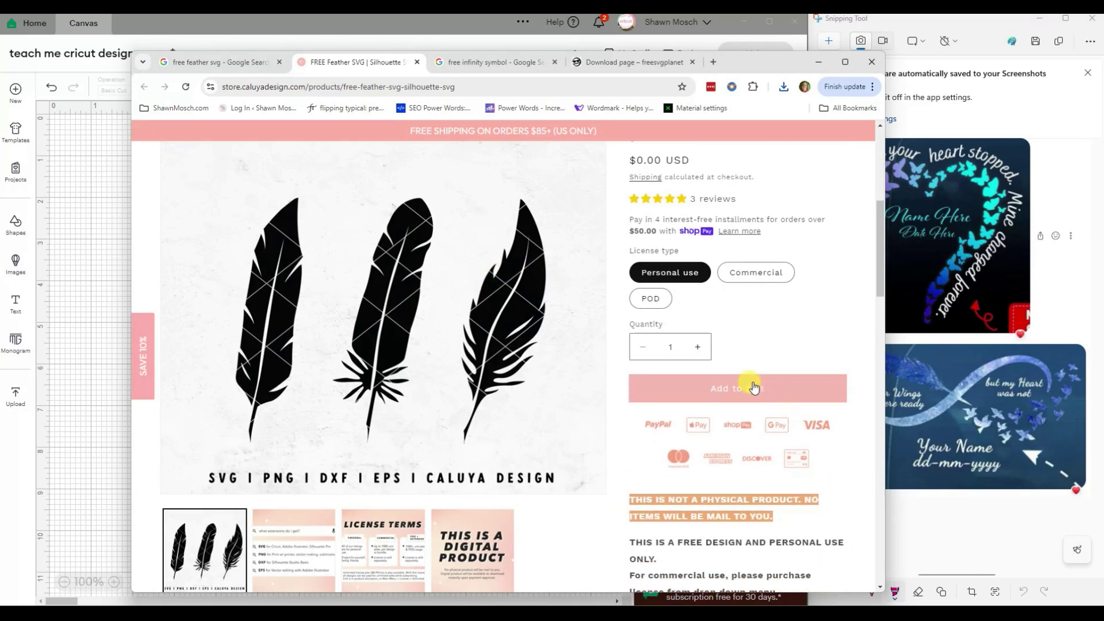
{"action": "left_click", "coordinate": [754, 389]}
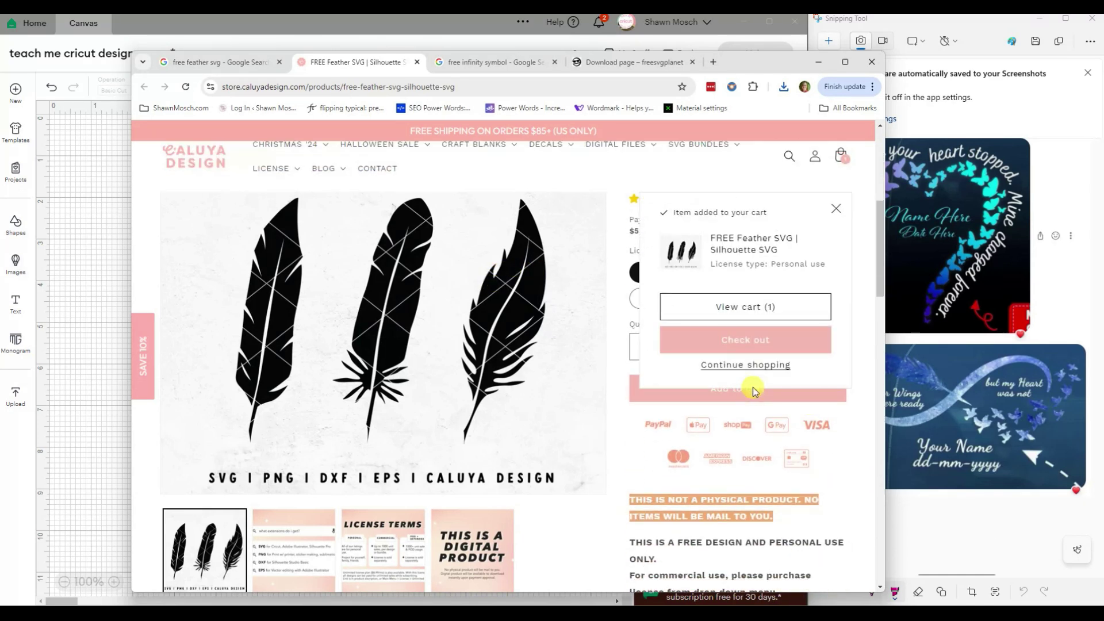
{"action": "left_click", "coordinate": [773, 343]}
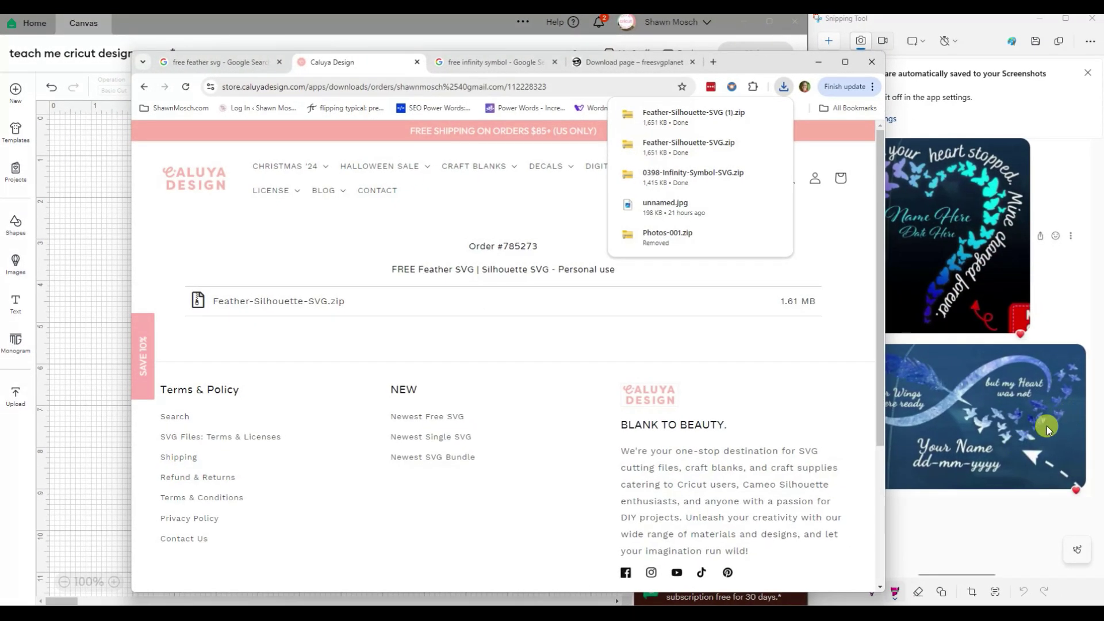
Search Google for 'free bird svg' and open three results in background tabs
{"action": "left_click", "coordinate": [216, 63]}
{"action": "double_click", "coordinate": [275, 149]}
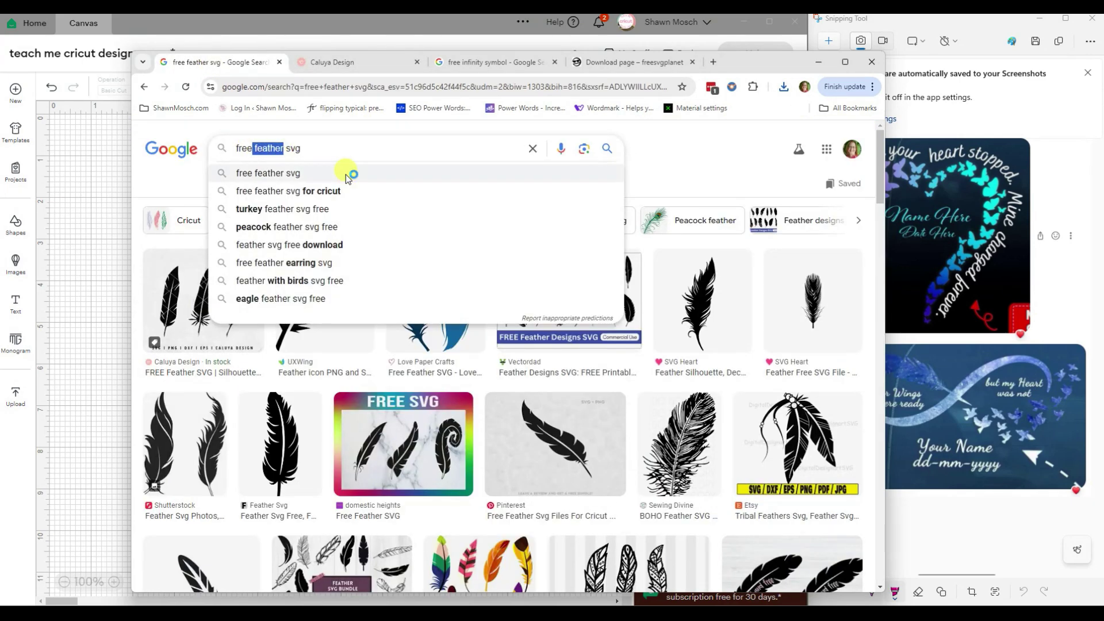
{"action": "type", "text": "bird"}
{"action": "key", "text": "Return"}
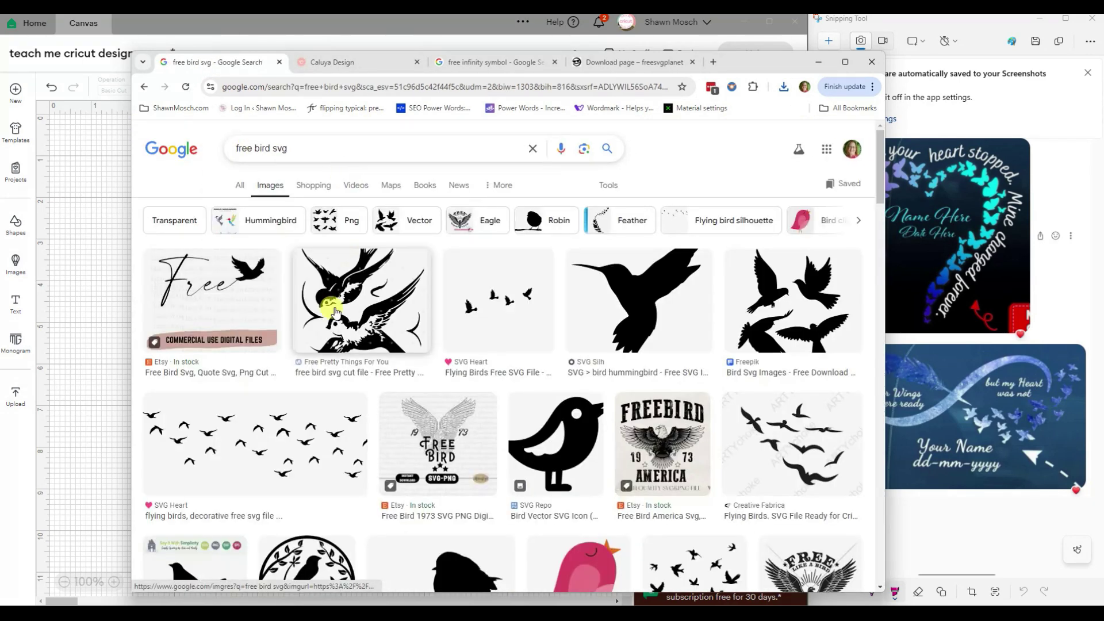
{"action": "middle_click", "coordinate": [262, 297]}
{"action": "scroll", "coordinate": [263, 296], "scroll_direction": "down", "scroll_amount": 10}
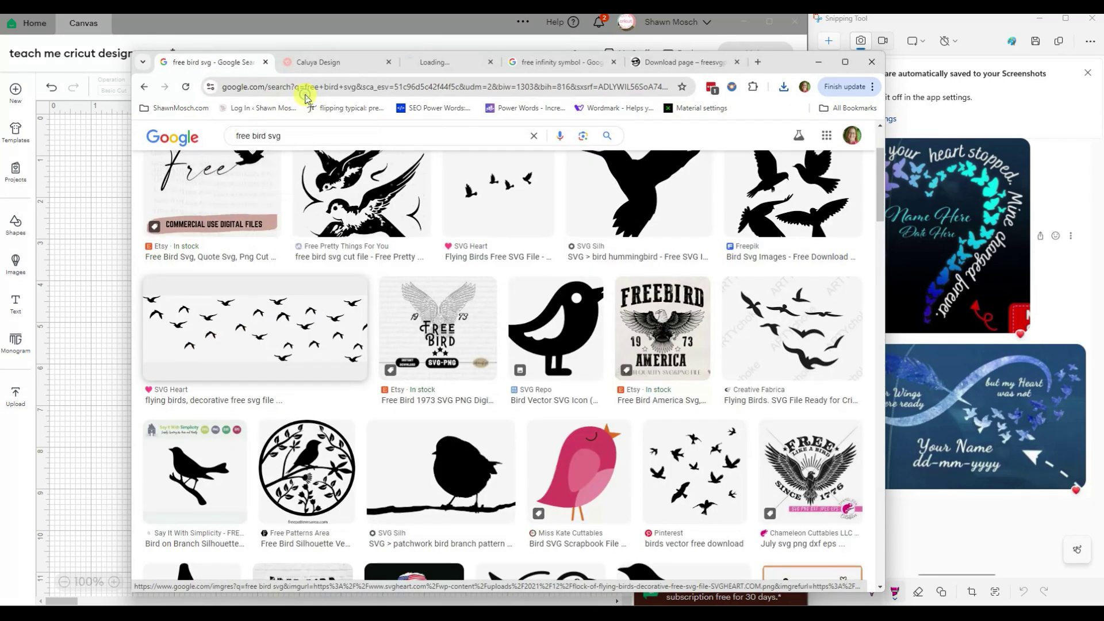
{"action": "middle_click", "coordinate": [603, 296]}
{"action": "scroll", "coordinate": [609, 304], "scroll_direction": "down", "scroll_amount": 3}
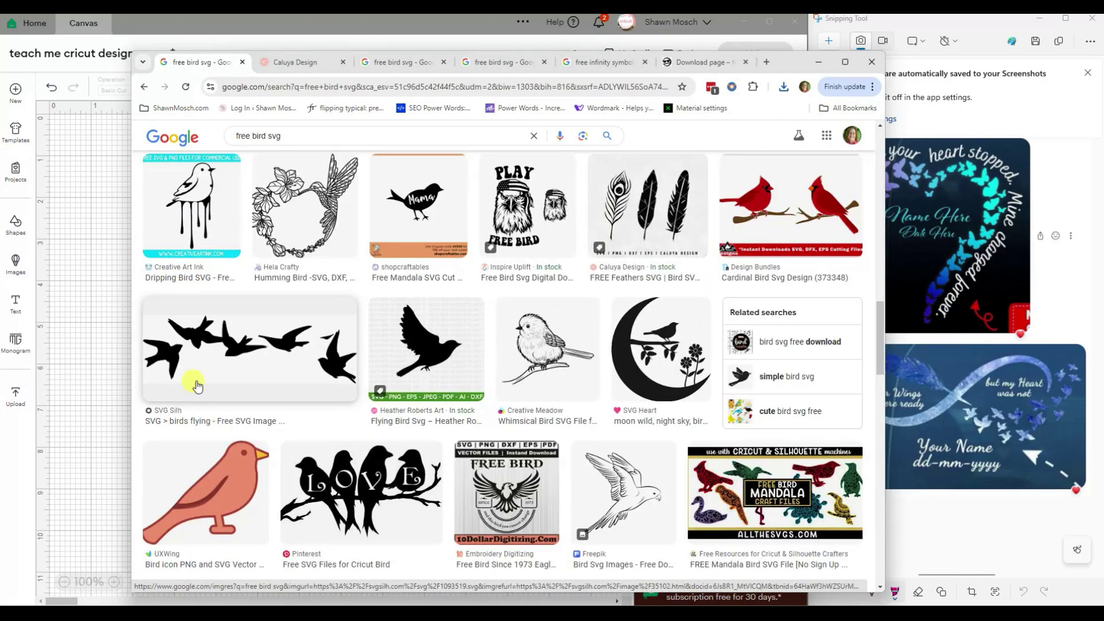
{"action": "middle_click", "coordinate": [192, 387]}
{"action": "scroll", "coordinate": [192, 387], "scroll_direction": "down", "scroll_amount": 10}
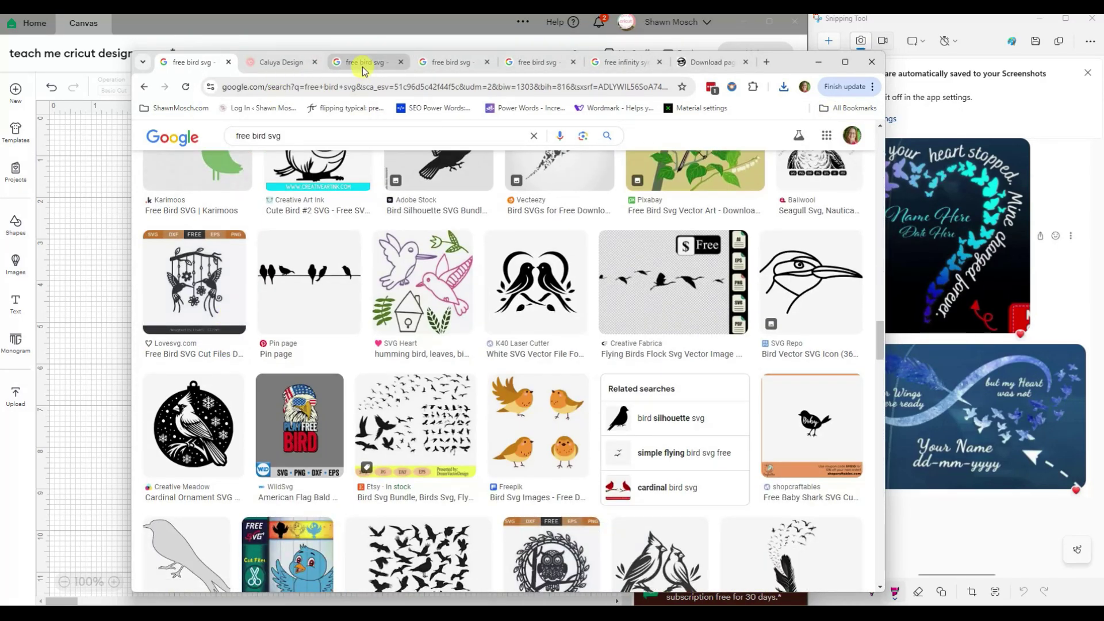
Open the SVG Heart flock of flying birds page and accept its cookies
{"action": "left_click", "coordinate": [363, 63]}
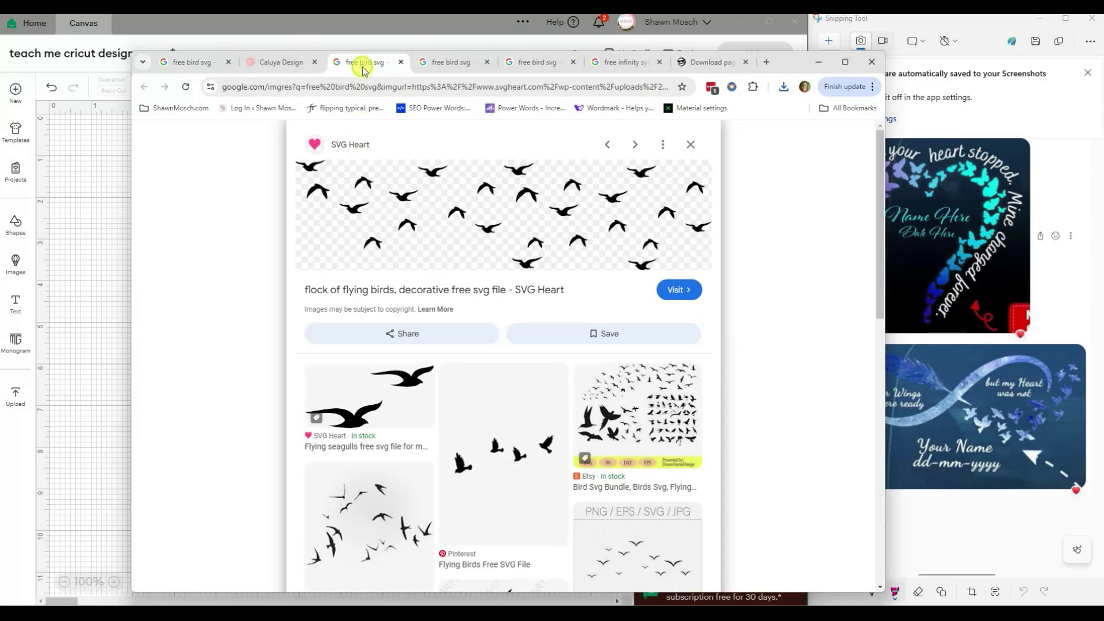
{"action": "left_click", "coordinate": [478, 290]}
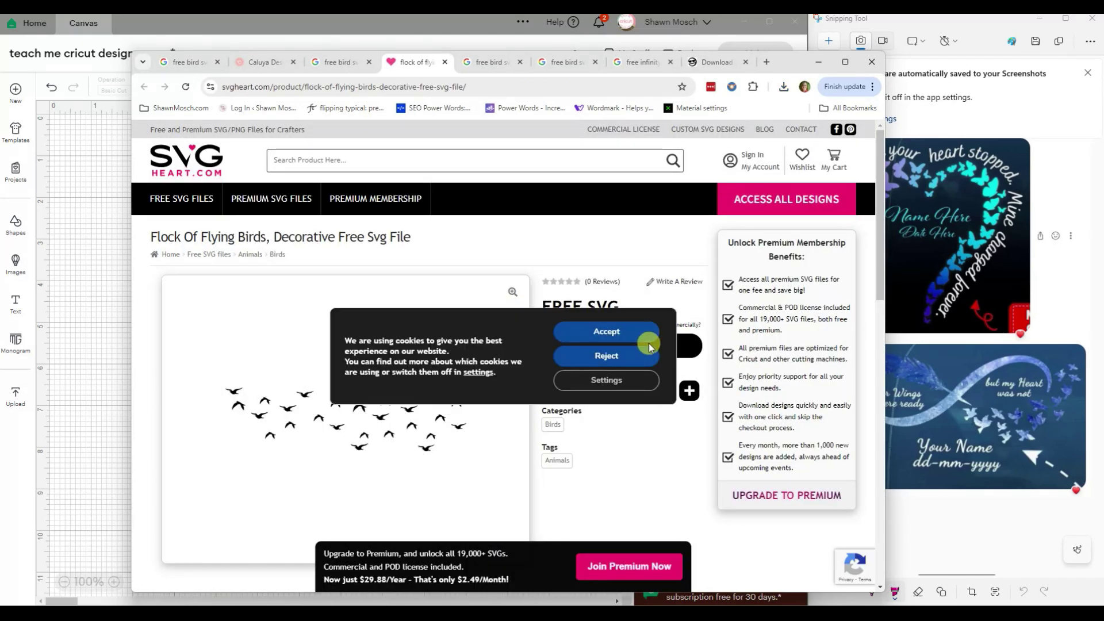
{"action": "left_click", "coordinate": [613, 334]}
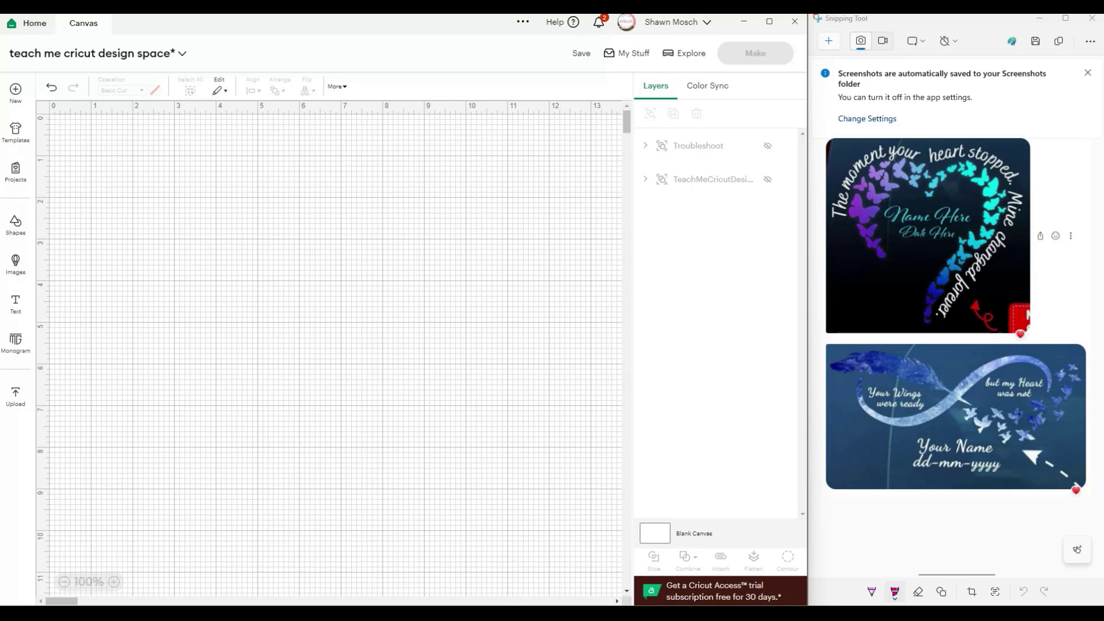
{"action": "key", "text": "super+e"}
Upload flock_of_birds1.svg from Downloads and place it on the canvas
{"action": "left_click", "coordinate": [460, 247]}
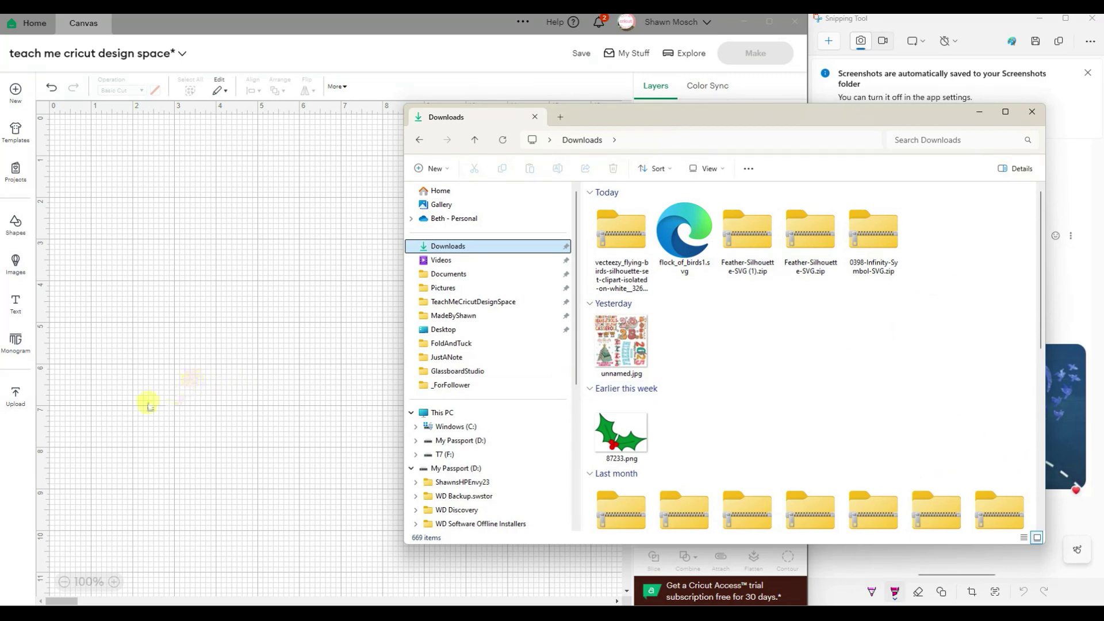
{"action": "left_click", "coordinate": [15, 397]}
{"action": "left_click", "coordinate": [104, 223]}
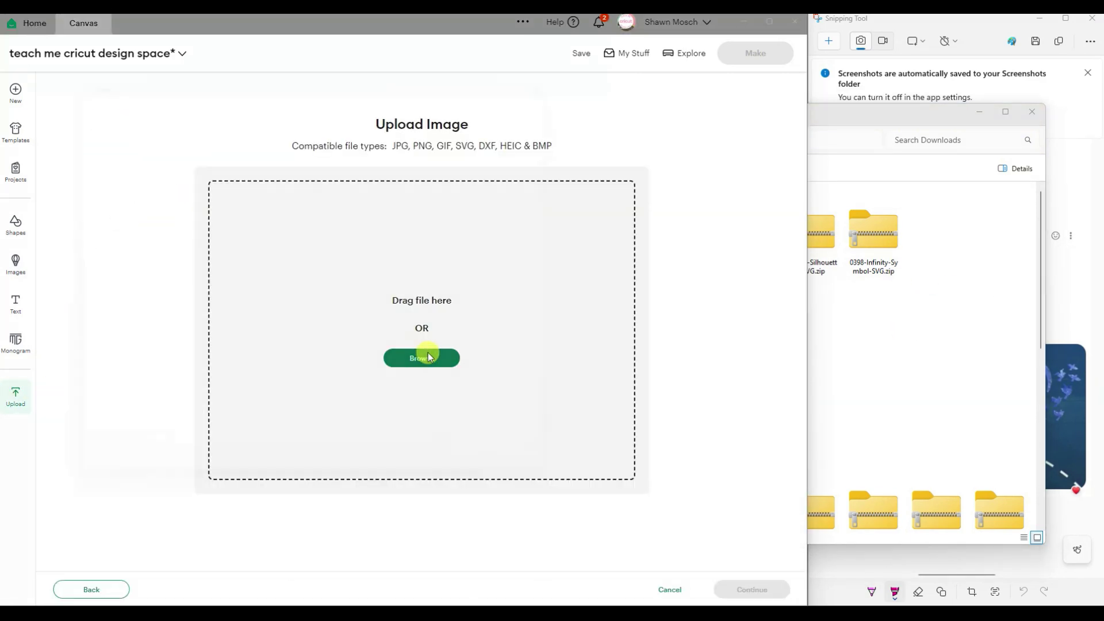
{"action": "left_click", "coordinate": [424, 357]}
{"action": "double_click", "coordinate": [231, 169]}
{"action": "left_click", "coordinate": [751, 589]}
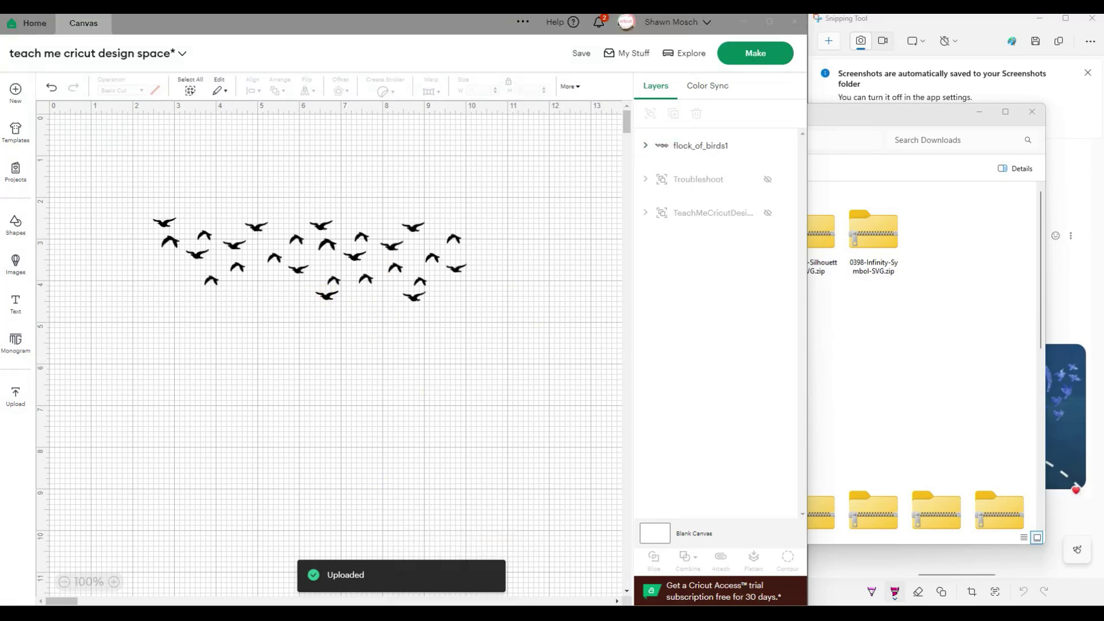
{"action": "key", "text": "alt+Tab"}
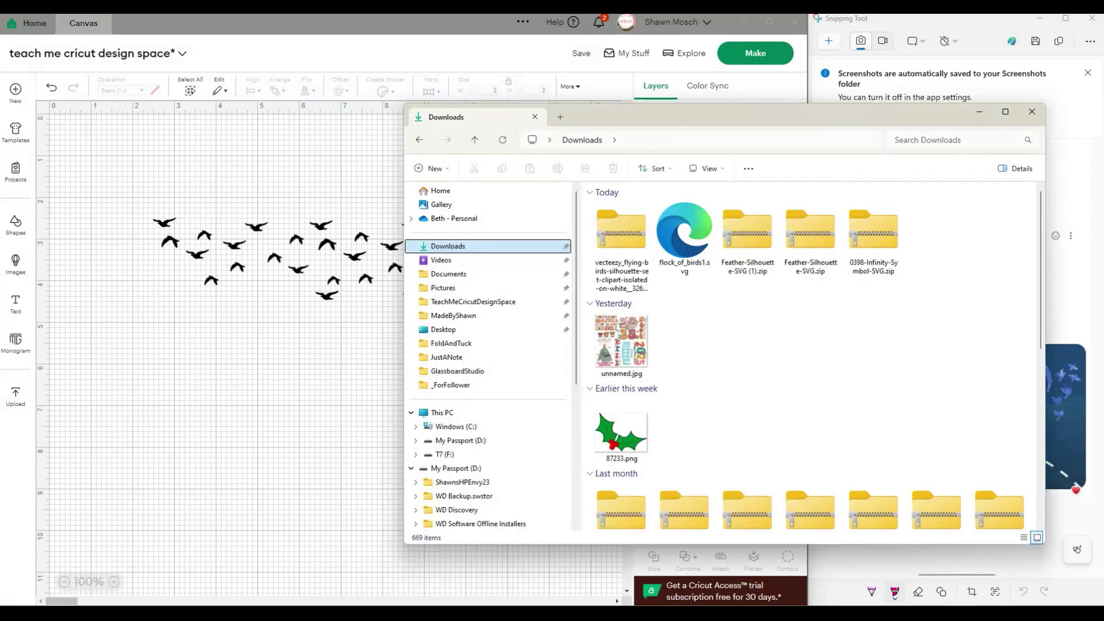
Extract the vecteezy birds zip into a folder and delete the zip
{"action": "left_click", "coordinate": [622, 231]}
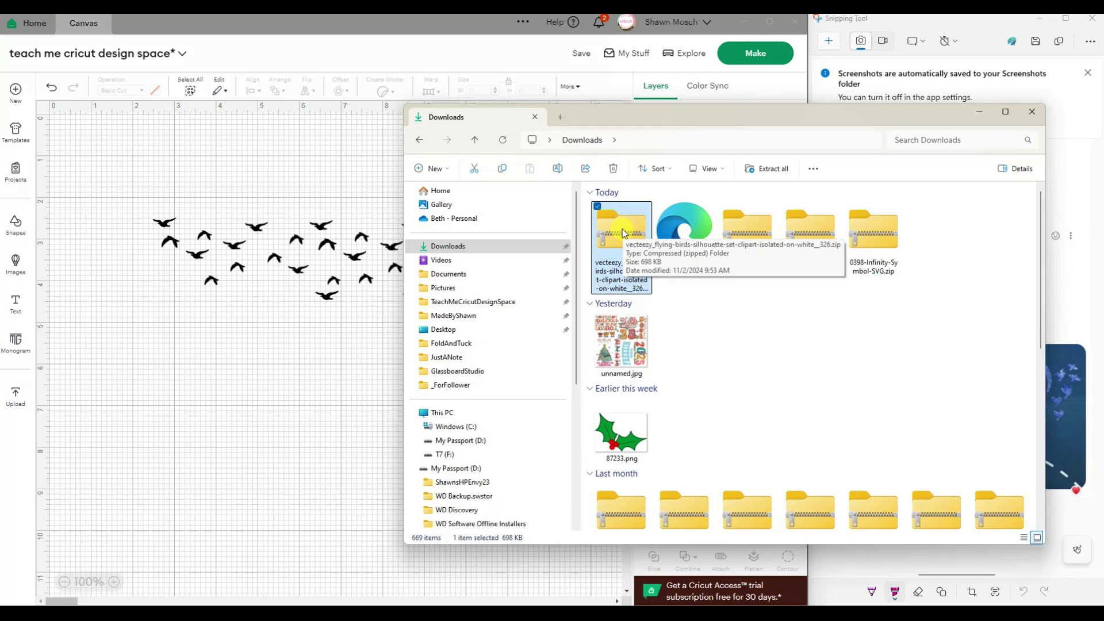
{"action": "right_click", "coordinate": [631, 227]}
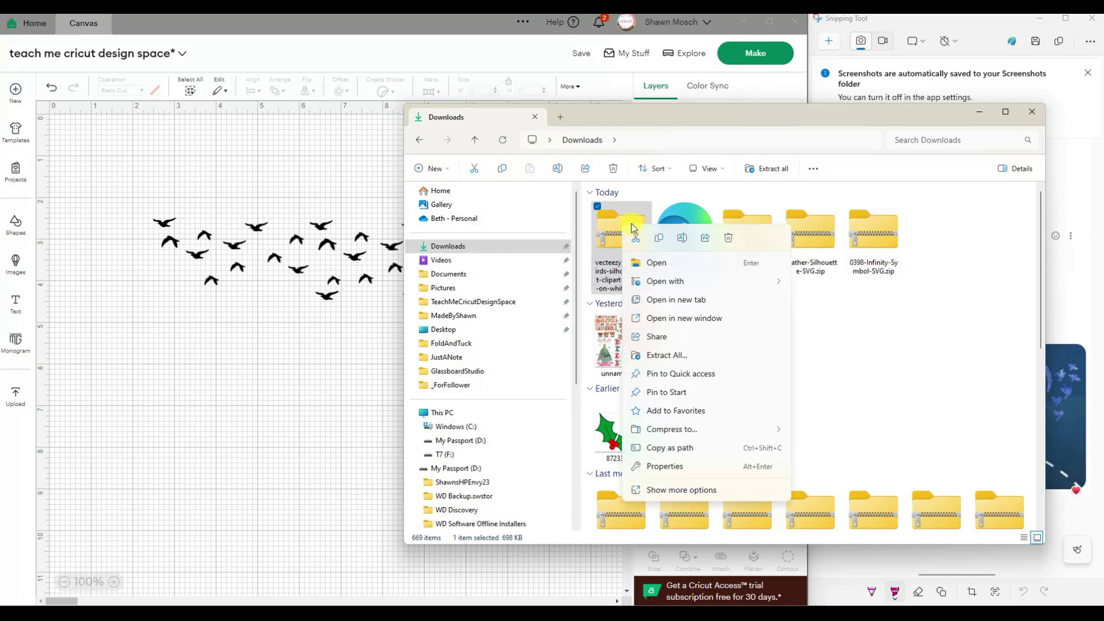
{"action": "left_click", "coordinate": [667, 356]}
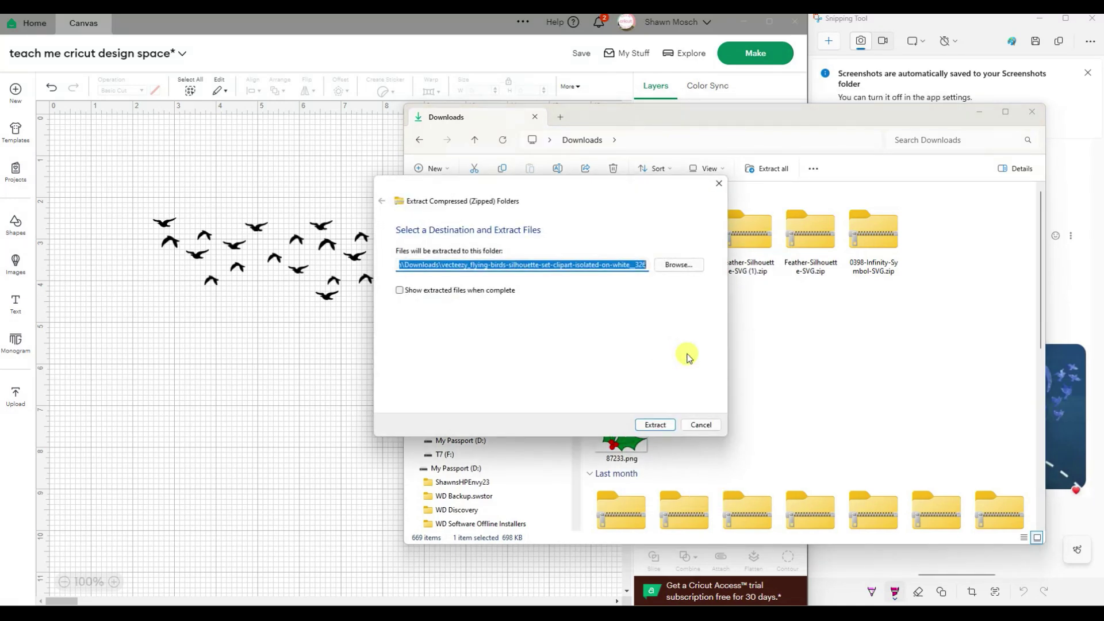
{"action": "left_click", "coordinate": [656, 425]}
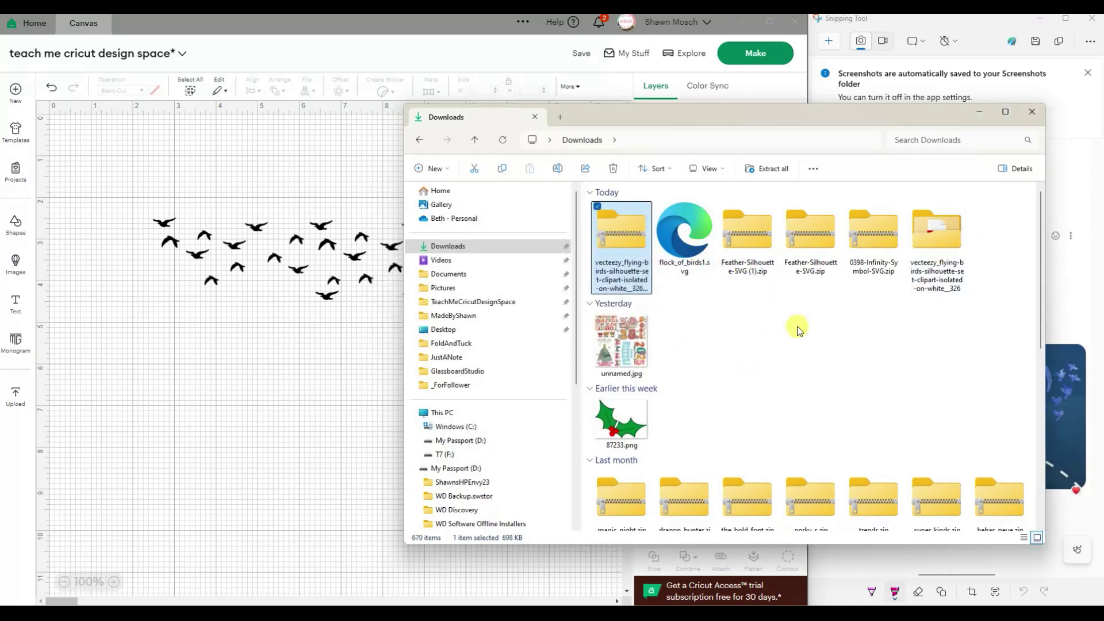
{"action": "left_click", "coordinate": [792, 344]}
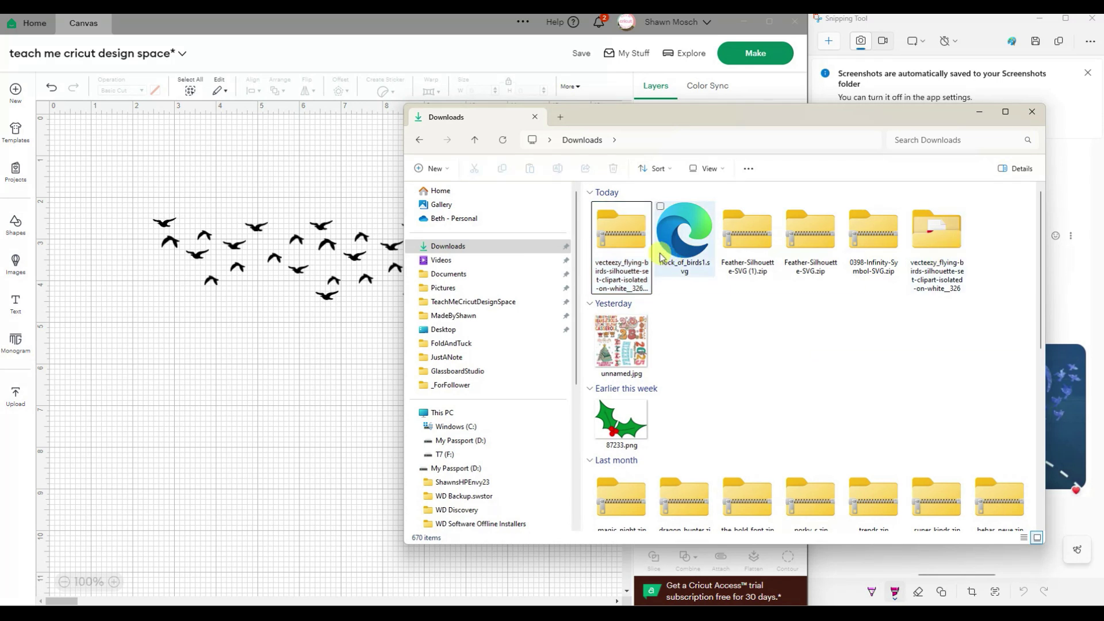
{"action": "left_click", "coordinate": [627, 230]}
{"action": "left_click", "coordinate": [613, 170]}
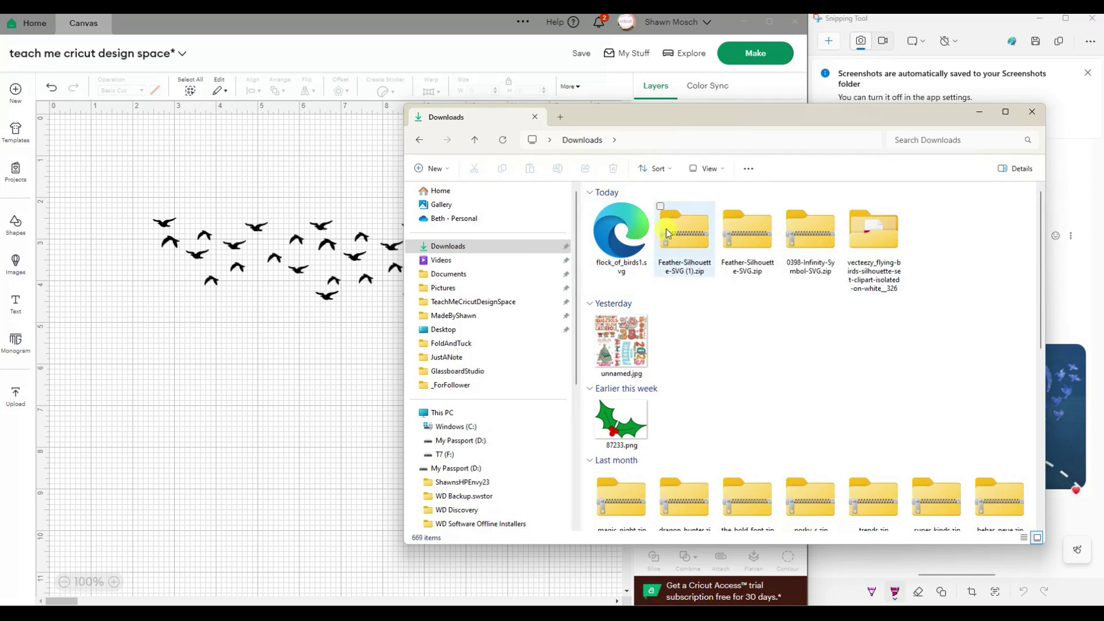
Extract the Feather-Silhouette-SVG zip and delete both feather zip copies
{"action": "right_click", "coordinate": [691, 231]}
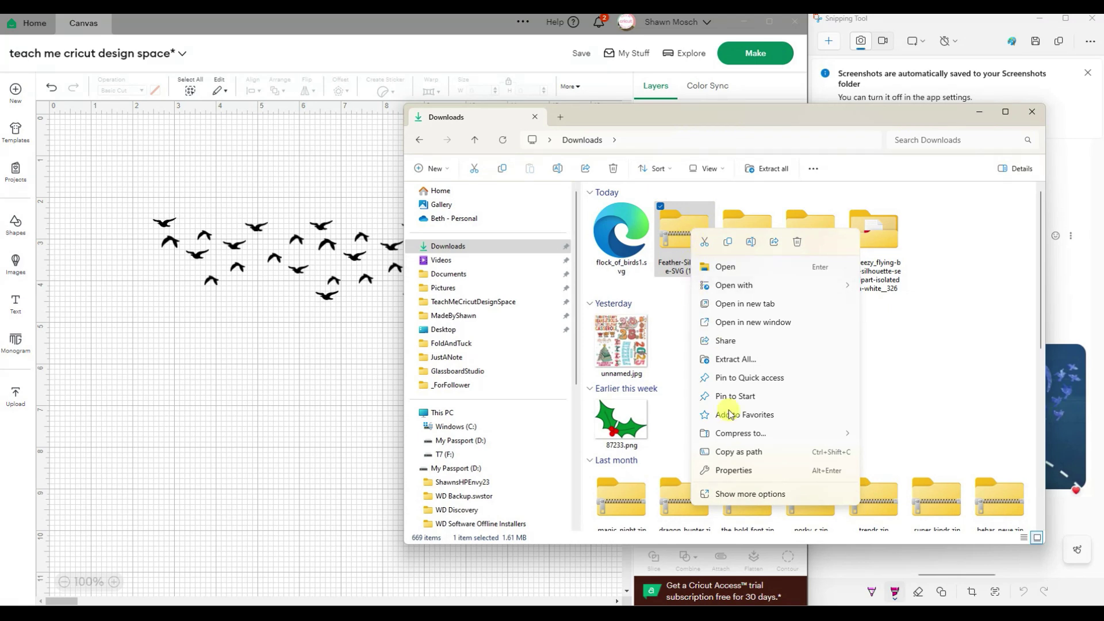
{"action": "left_click", "coordinate": [750, 360]}
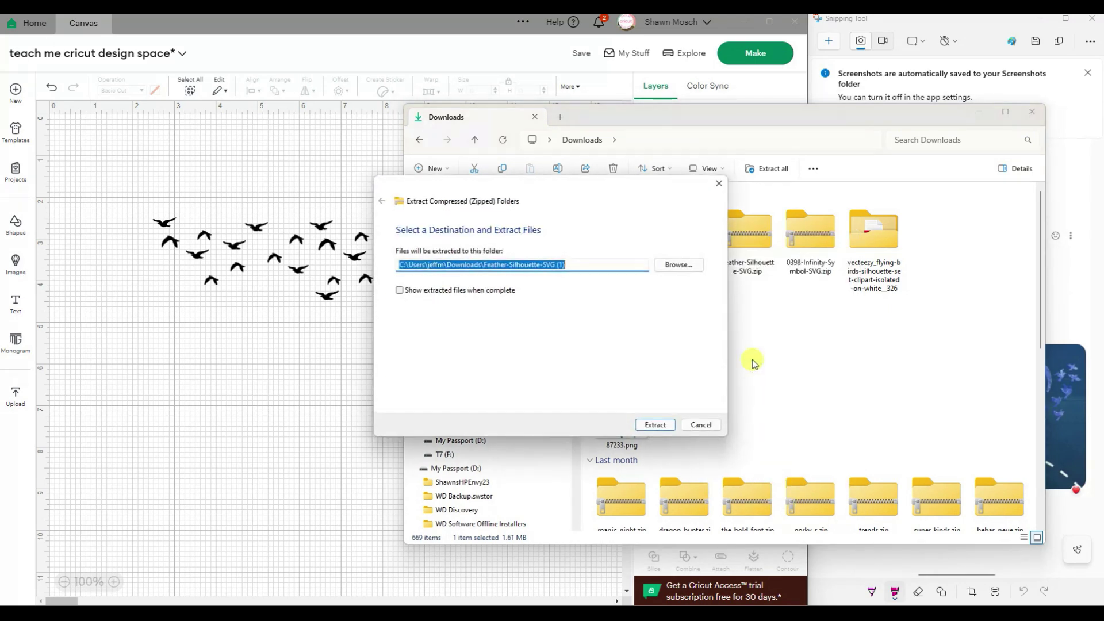
{"action": "left_click", "coordinate": [655, 425]}
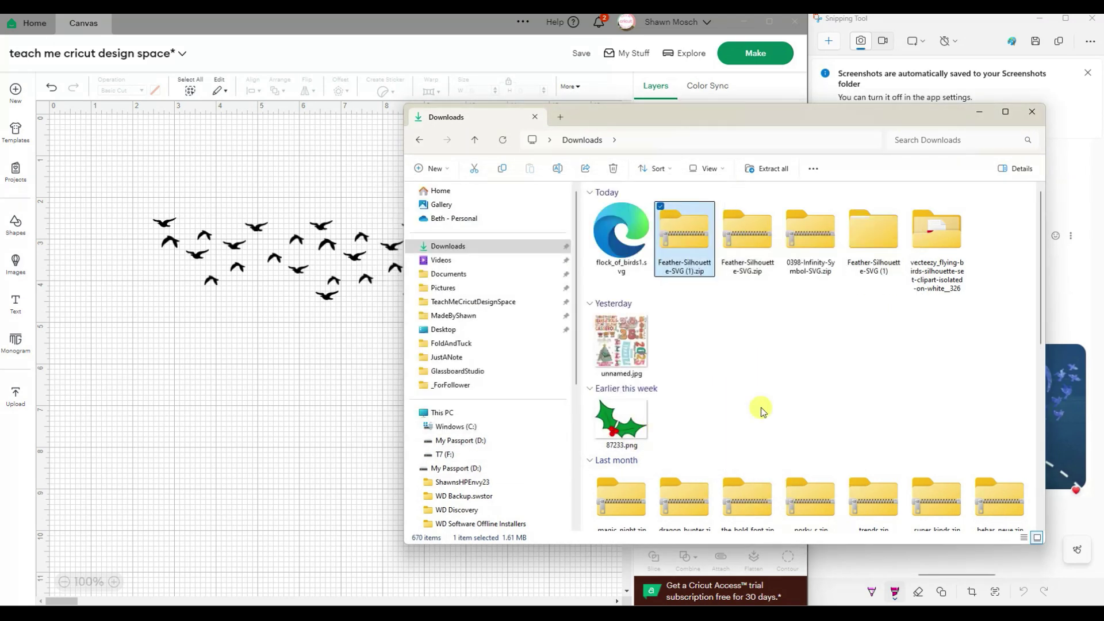
{"action": "left_click", "coordinate": [614, 171]}
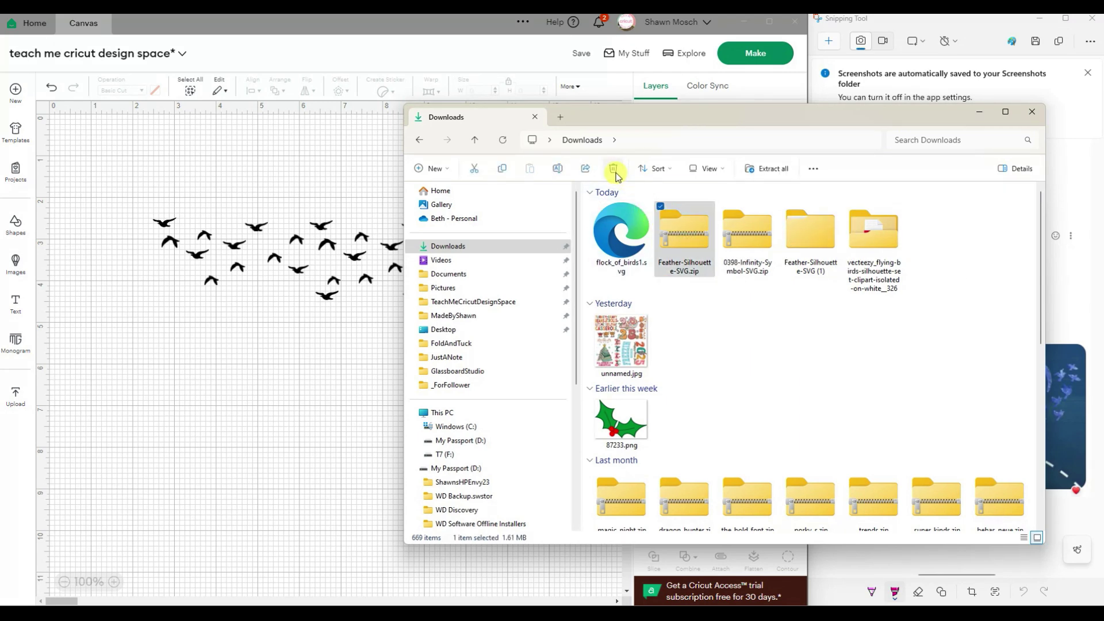
{"action": "left_click", "coordinate": [614, 169]}
Extract the 0398 Infinity Symbol zip and delete the zip file
{"action": "right_click", "coordinate": [684, 245]}
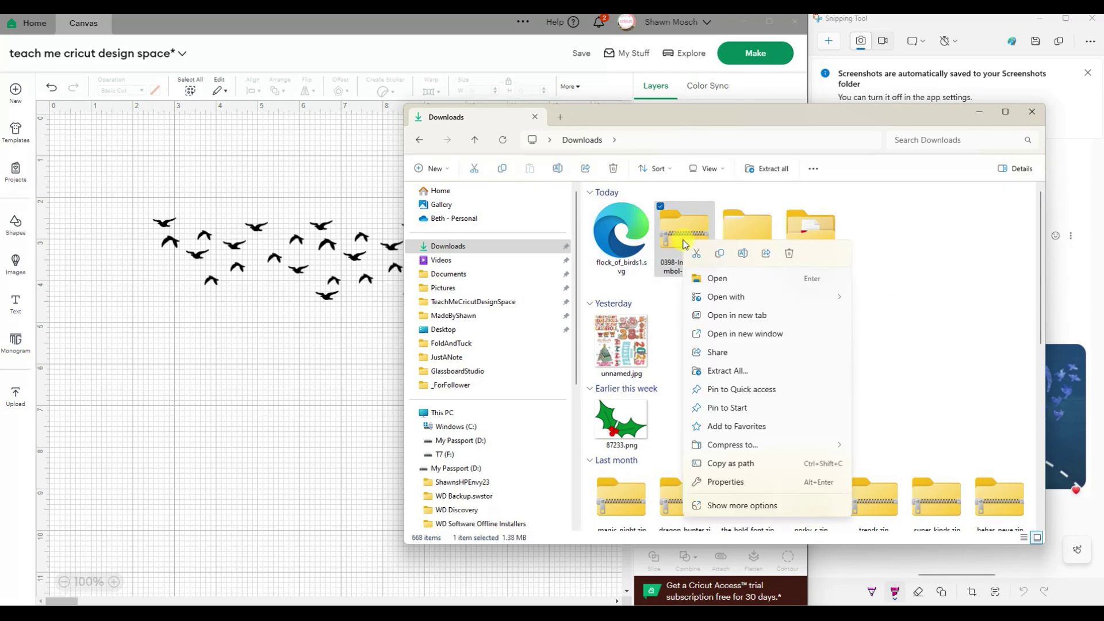
{"action": "left_click", "coordinate": [726, 371]}
{"action": "key", "text": "Return"}
{"action": "left_click", "coordinate": [615, 169]}
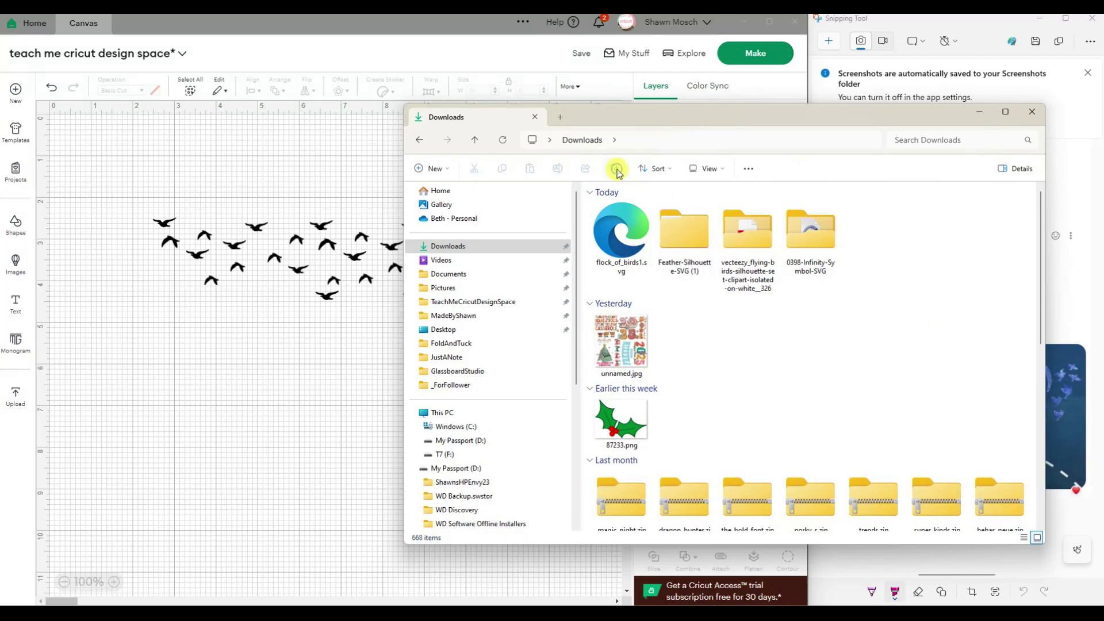
{"action": "left_click", "coordinate": [276, 368]}
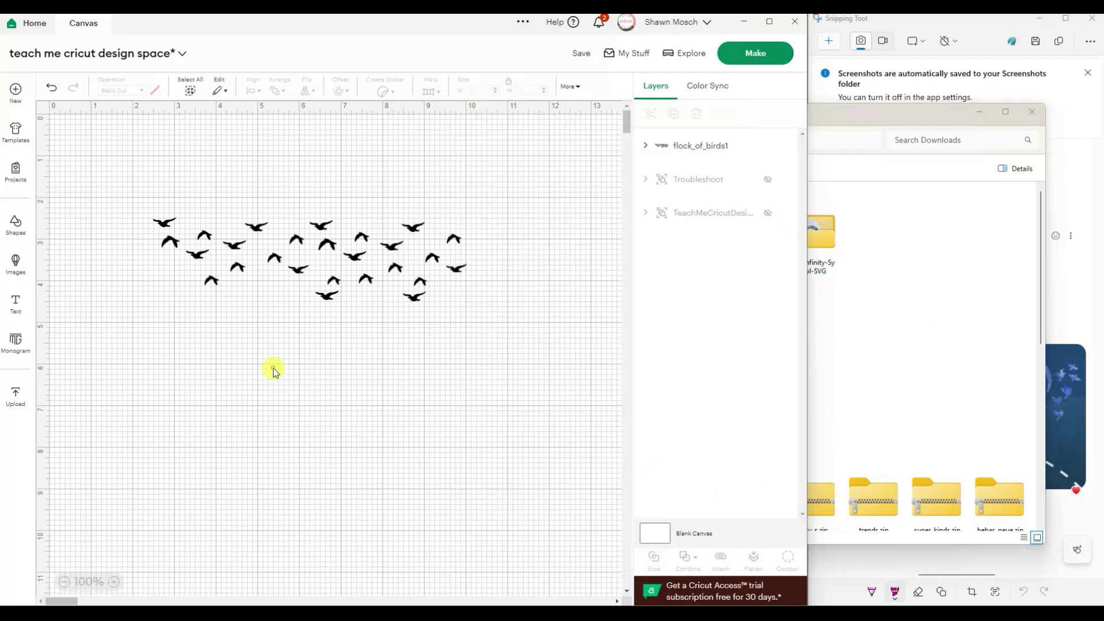
Upload Infinity Symbol.svg from the 0398-Infinity-Symbol-SVG folder
{"action": "left_click", "coordinate": [14, 410]}
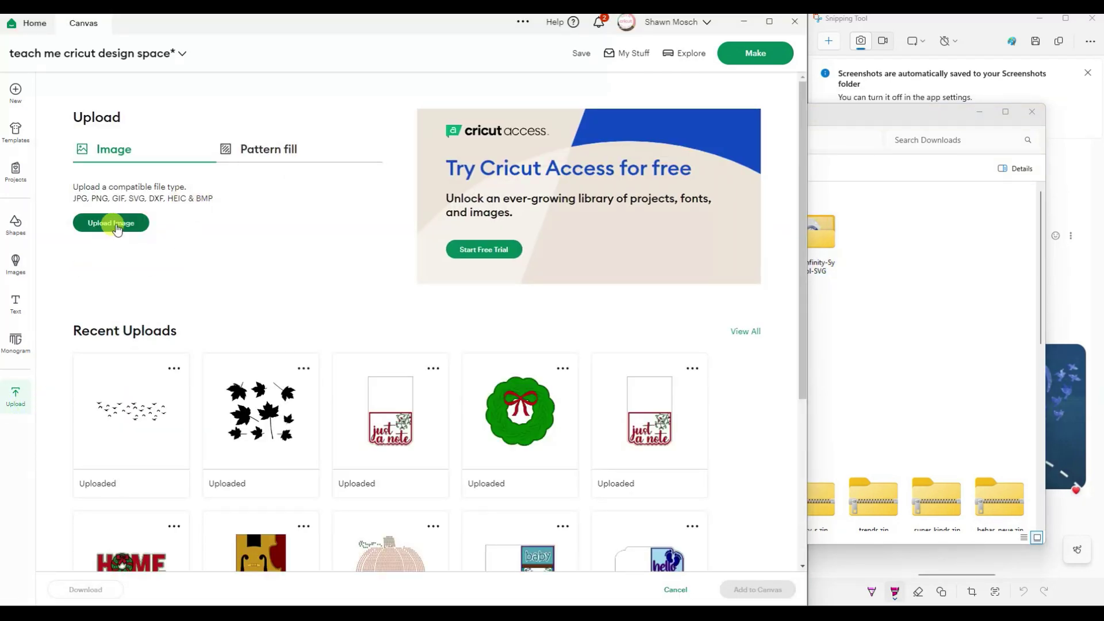
{"action": "left_click", "coordinate": [117, 226]}
{"action": "left_click", "coordinate": [433, 360]}
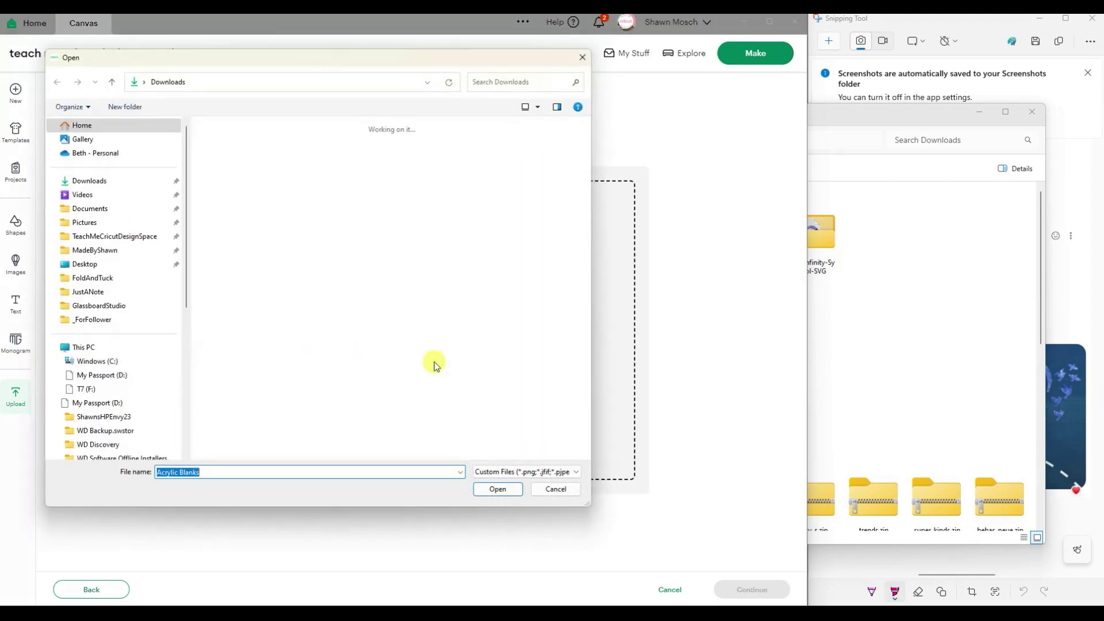
{"action": "double_click", "coordinate": [297, 177]}
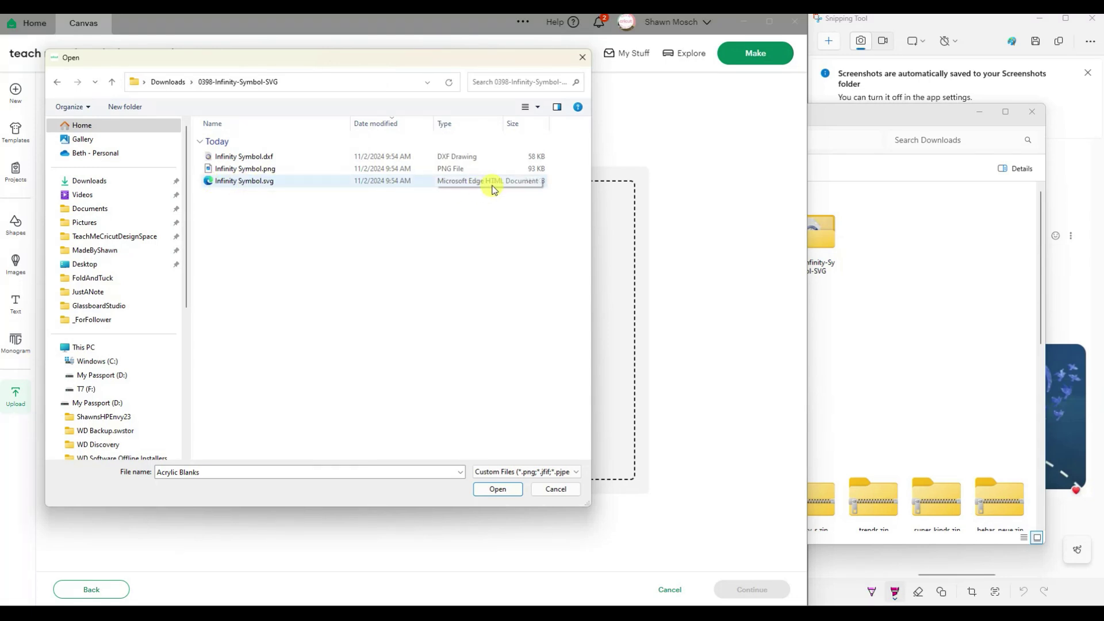
{"action": "double_click", "coordinate": [247, 179]}
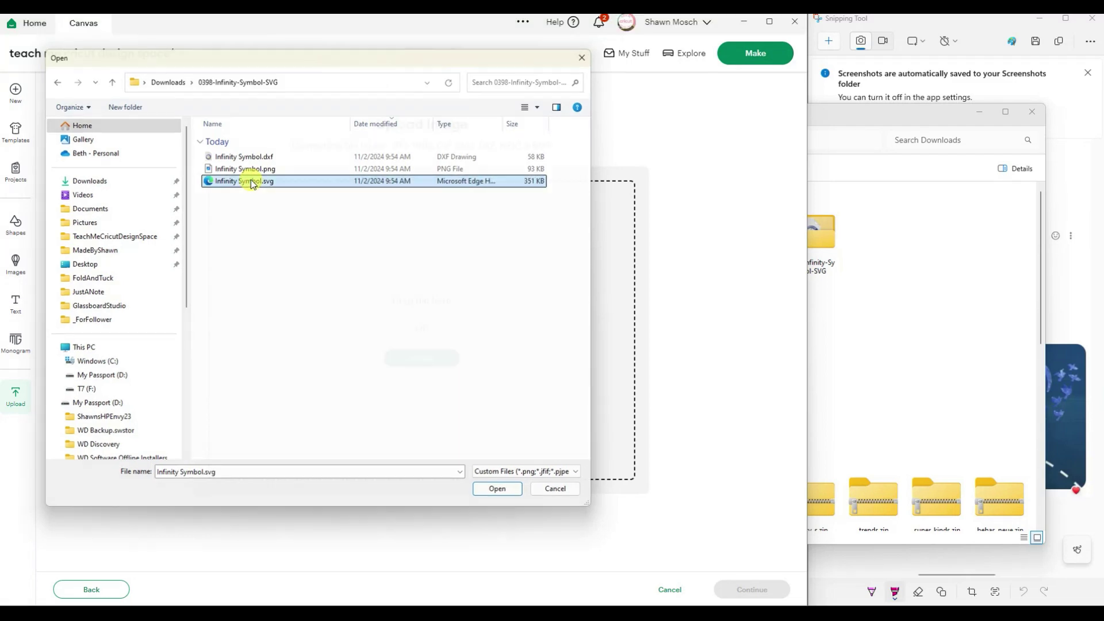
{"action": "left_click", "coordinate": [742, 589]}
Upload feather 01.svg from the Feather-Silhouette-SVG SVG subfolder to the canvas
{"action": "left_click", "coordinate": [111, 222]}
{"action": "left_click", "coordinate": [424, 355]}
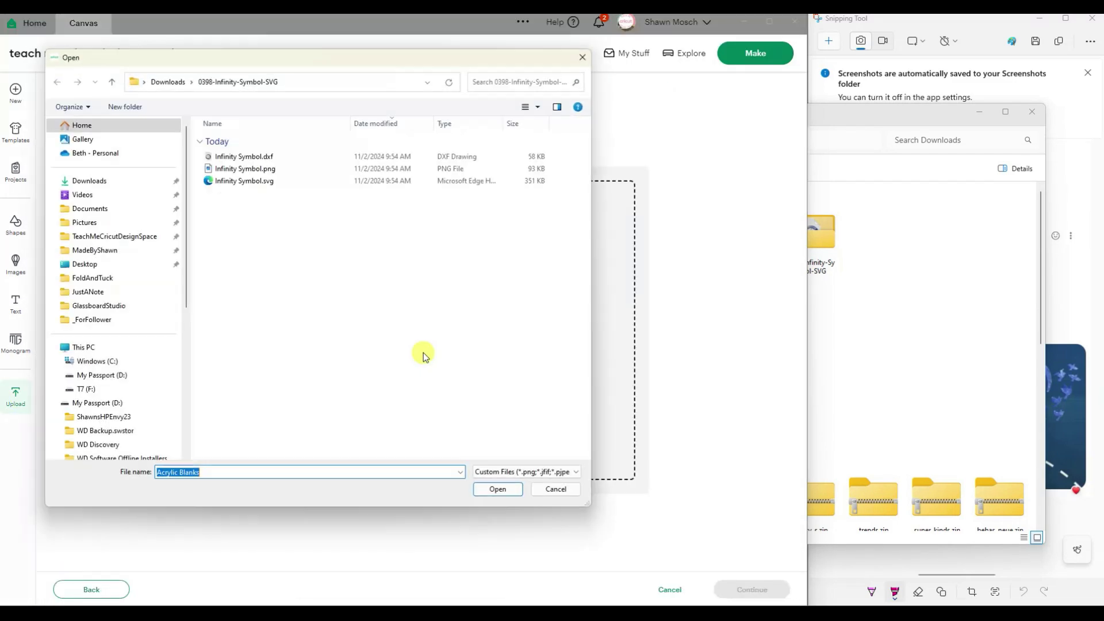
{"action": "double_click", "coordinate": [357, 166]}
{"action": "double_click", "coordinate": [242, 207]}
{"action": "double_click", "coordinate": [241, 156]}
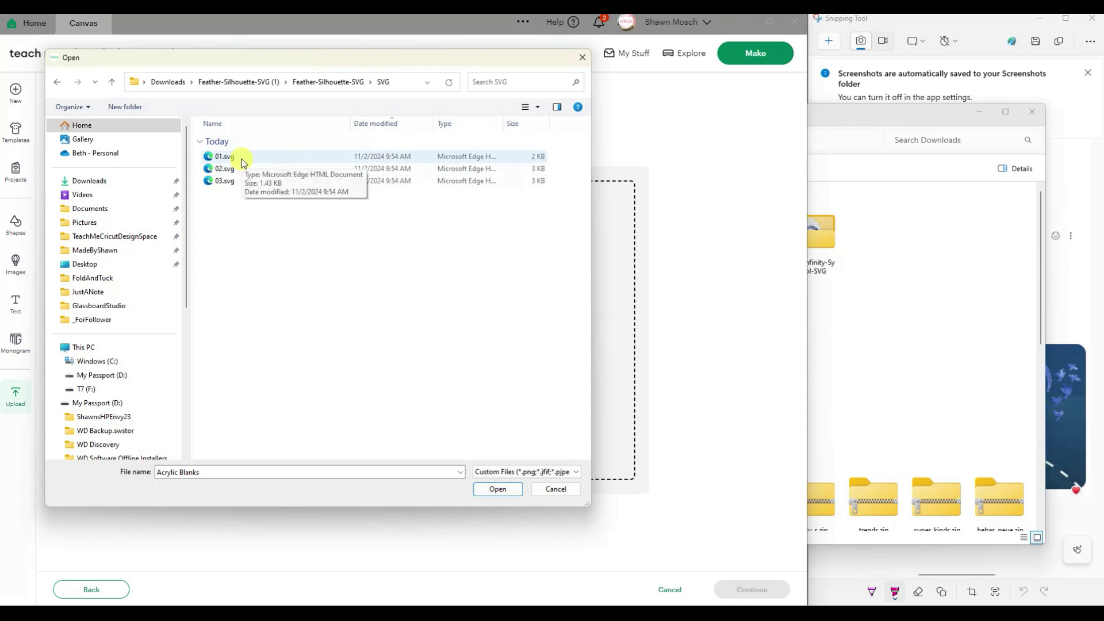
{"action": "double_click", "coordinate": [241, 158]}
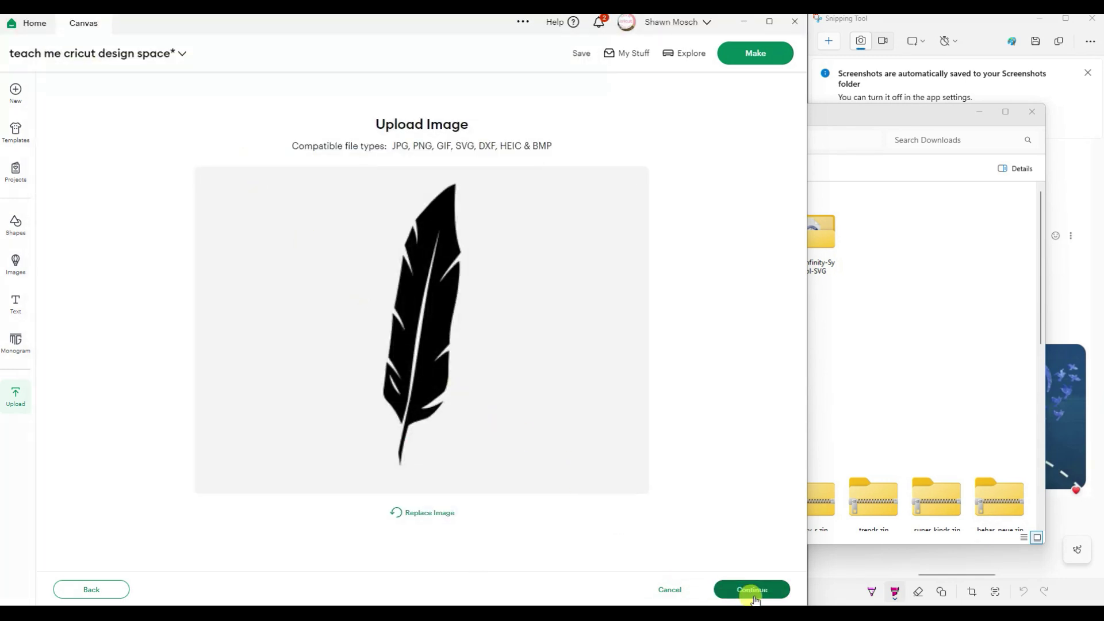
{"action": "left_click", "coordinate": [750, 590]}
{"action": "left_click", "coordinate": [753, 590]}
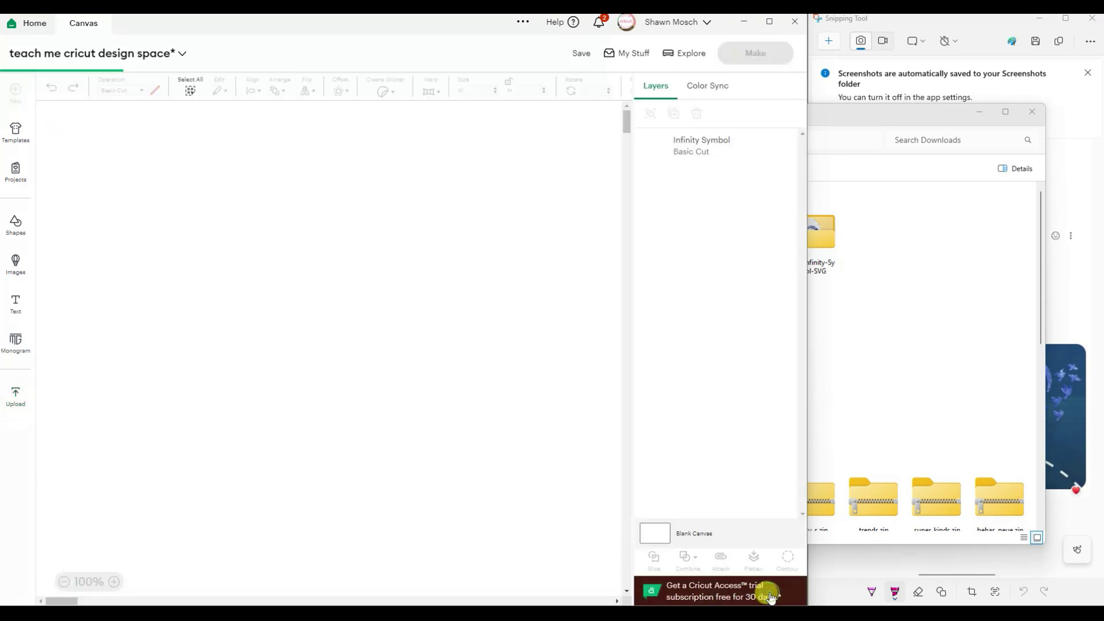
Upload feathers 02 and 03 to the canvas
{"action": "left_click", "coordinate": [20, 398]}
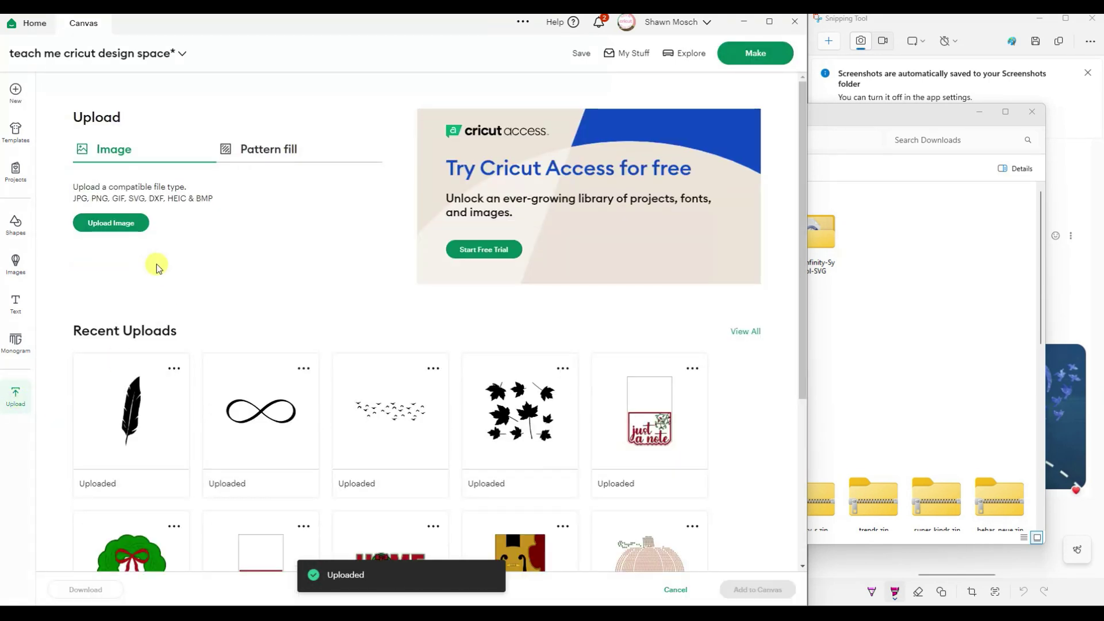
{"action": "left_click", "coordinate": [116, 227]}
{"action": "left_click", "coordinate": [406, 359]}
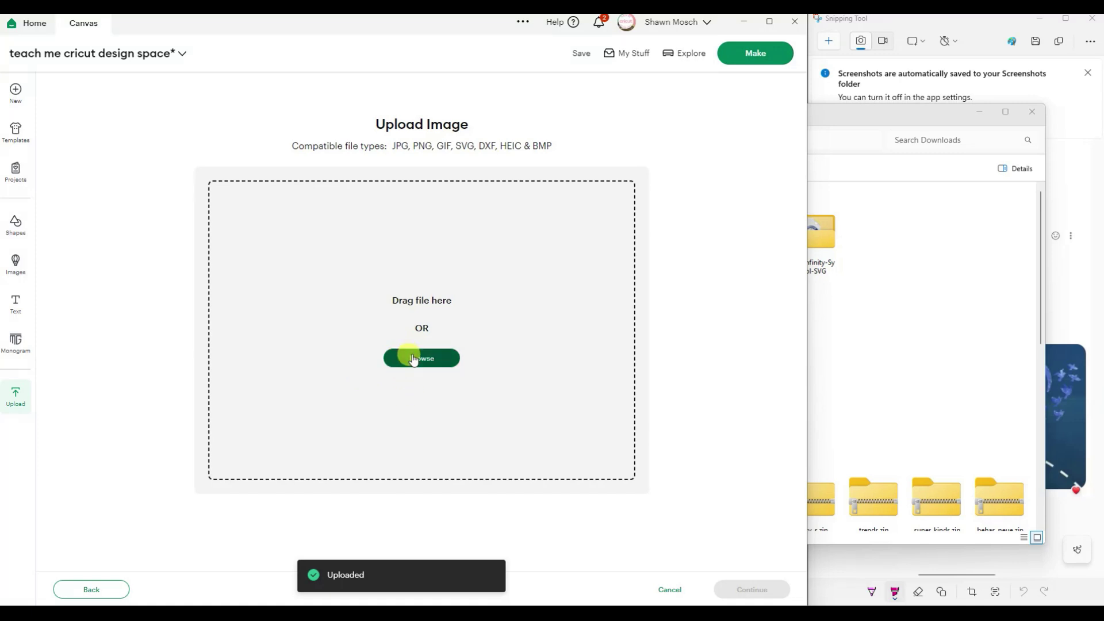
{"action": "left_click", "coordinate": [495, 488]}
{"action": "left_click", "coordinate": [746, 590]}
{"action": "left_click", "coordinate": [753, 590]}
{"action": "left_click", "coordinate": [16, 397]}
{"action": "left_click", "coordinate": [116, 227]}
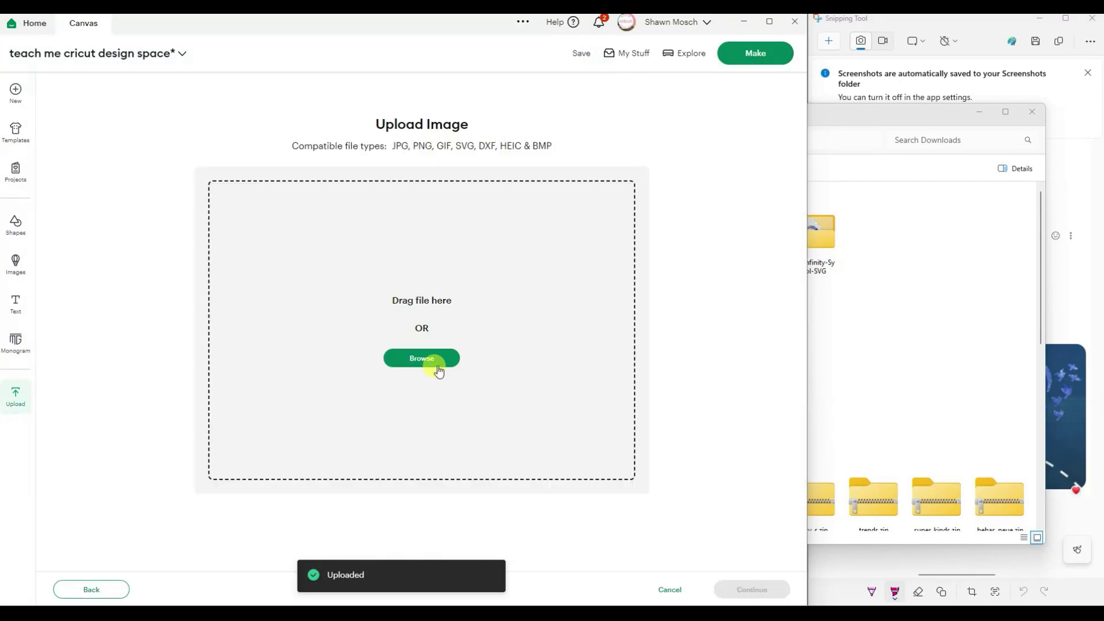
{"action": "left_click", "coordinate": [437, 359]}
{"action": "left_click", "coordinate": [494, 488]}
{"action": "left_click", "coordinate": [751, 589]}
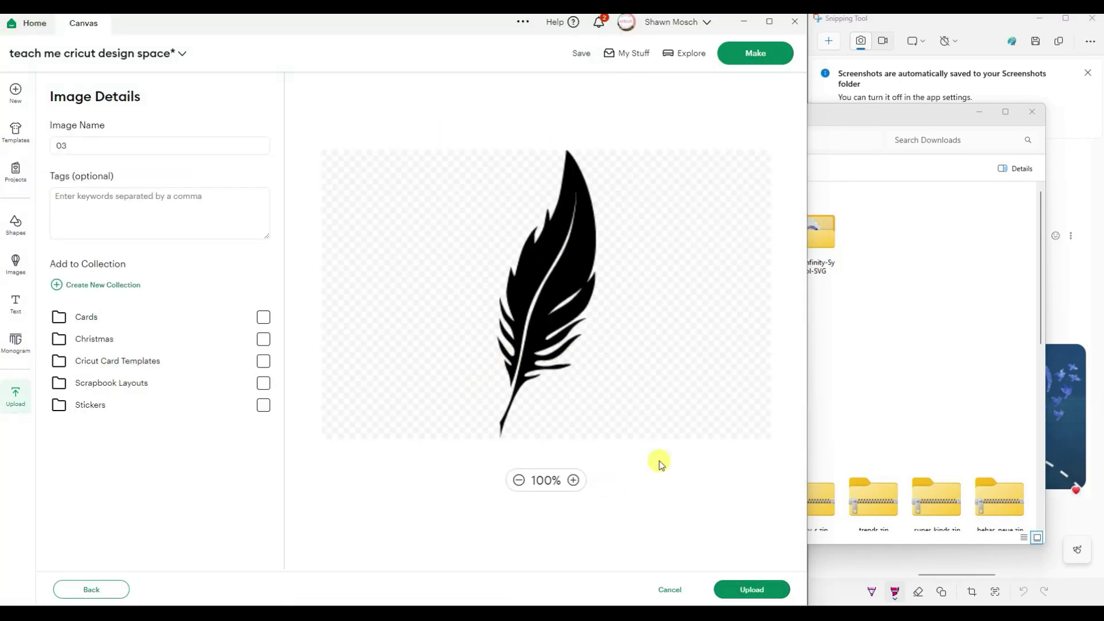
{"action": "left_click", "coordinate": [751, 589]}
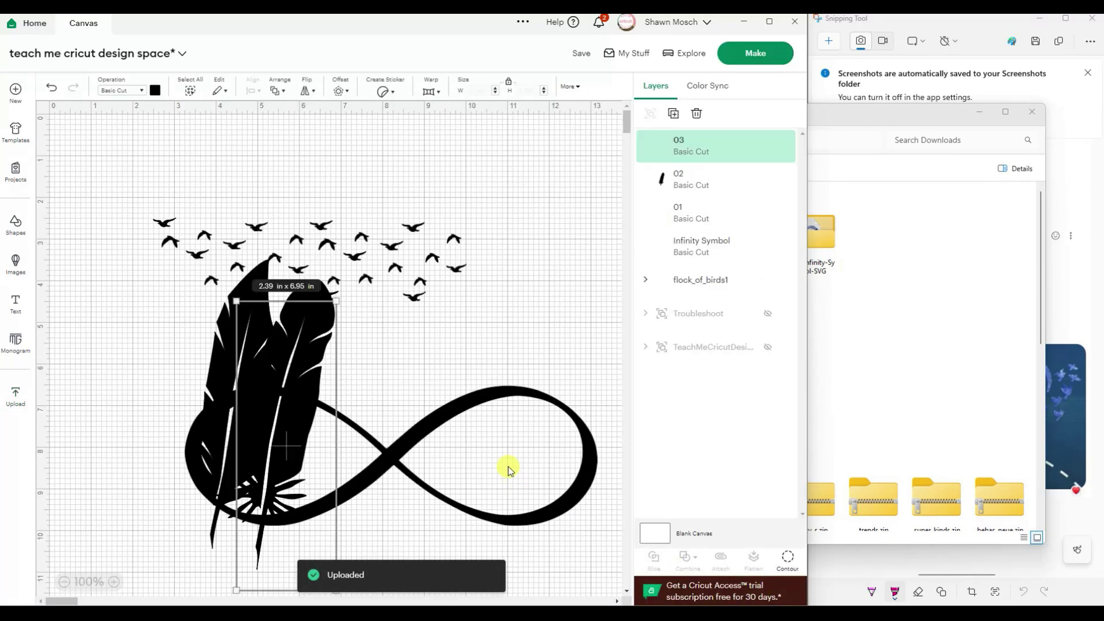
Move feathers 03, 02 and 01 off the infinity symbol to the upper right, smaller
{"action": "left_click", "coordinate": [432, 412]}
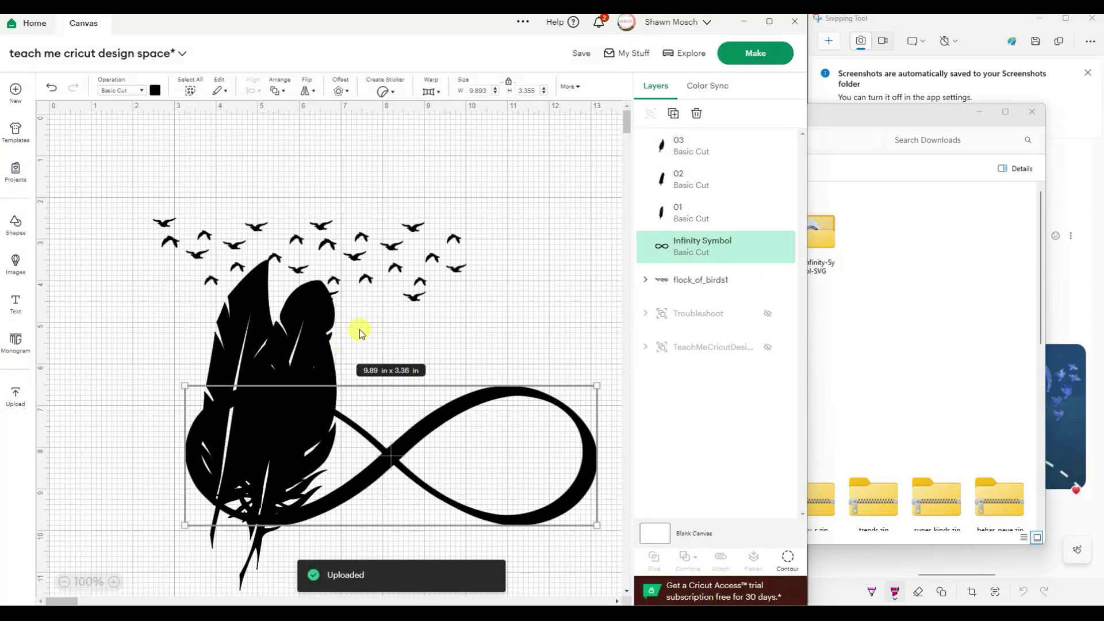
{"action": "left_click", "coordinate": [360, 334]}
{"action": "left_click_drag", "start_coordinate": [316, 362], "coordinate": [537, 222]}
{"action": "left_click_drag", "start_coordinate": [561, 443], "coordinate": [517, 308]}
{"action": "left_click_drag", "start_coordinate": [500, 234], "coordinate": [564, 230]}
{"action": "left_click", "coordinate": [315, 569]}
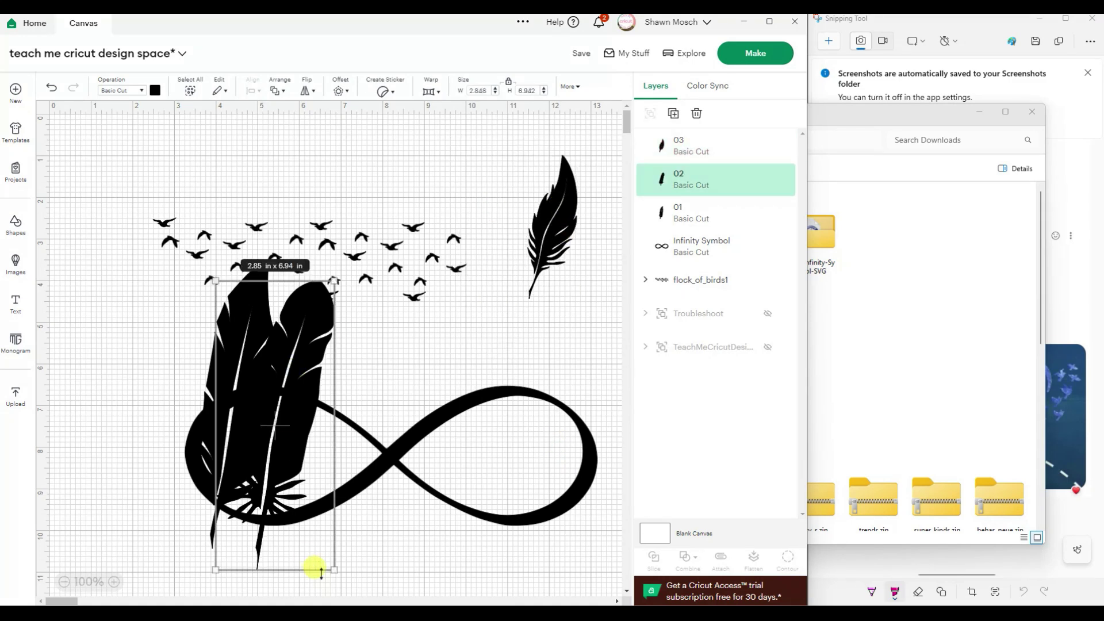
{"action": "left_click_drag", "start_coordinate": [315, 569], "coordinate": [500, 227]}
{"action": "left_click", "coordinate": [266, 546]}
{"action": "left_click_drag", "start_coordinate": [266, 547], "coordinate": [603, 202]}
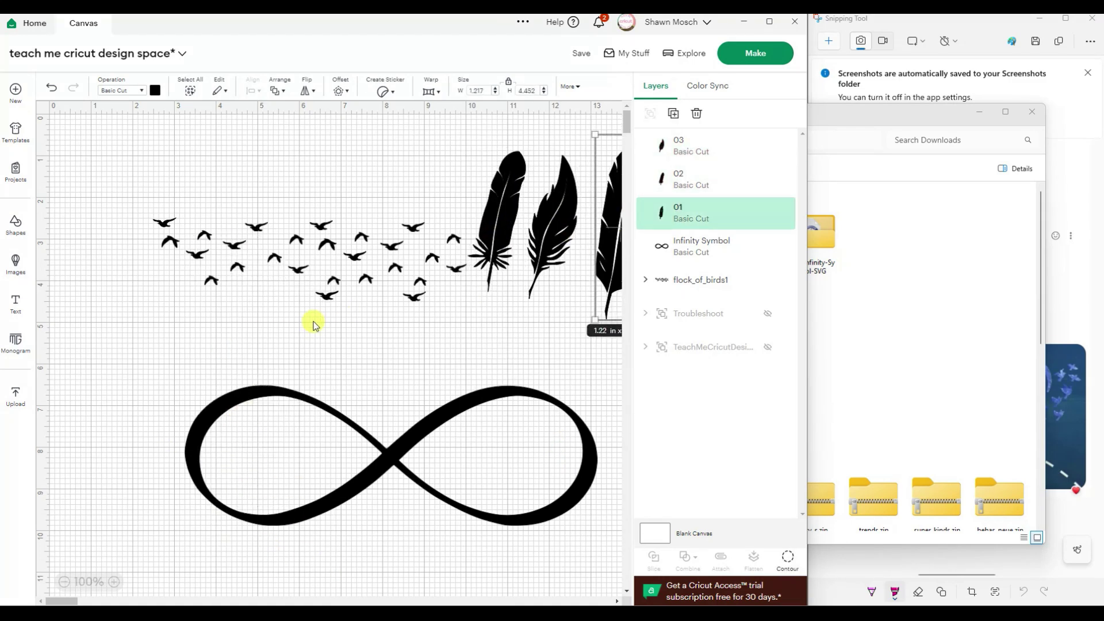
{"action": "left_click", "coordinate": [7, 407]}
Load the birds JPG from the Downloads flying-birds folder for upload
{"action": "left_click", "coordinate": [116, 223]}
{"action": "left_click", "coordinate": [418, 357]}
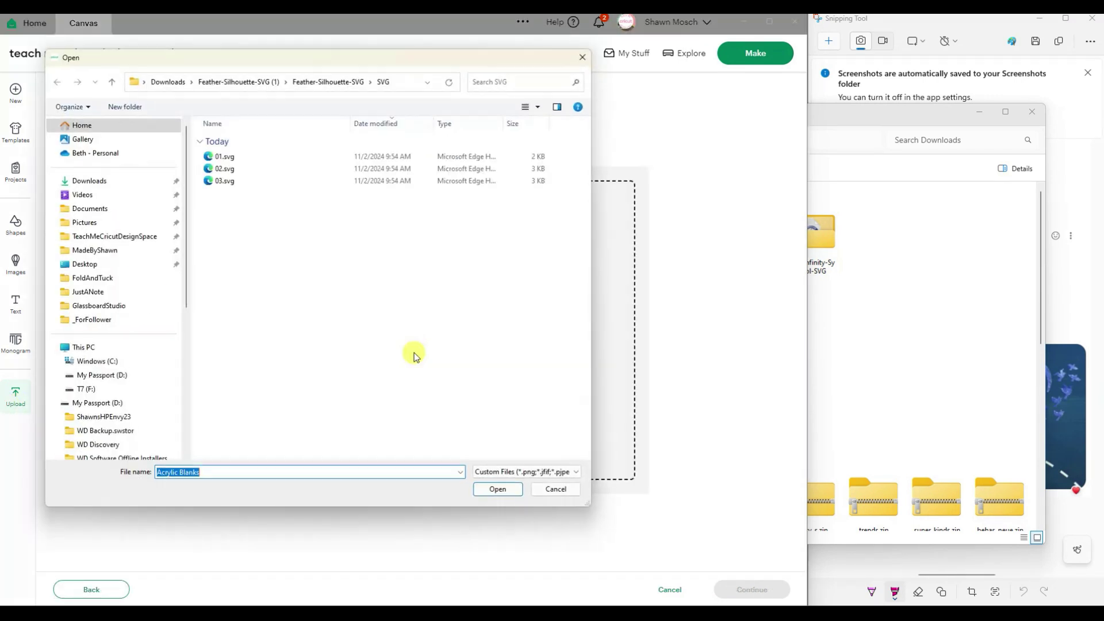
{"action": "left_click", "coordinate": [109, 181]}
{"action": "double_click", "coordinate": [431, 165]}
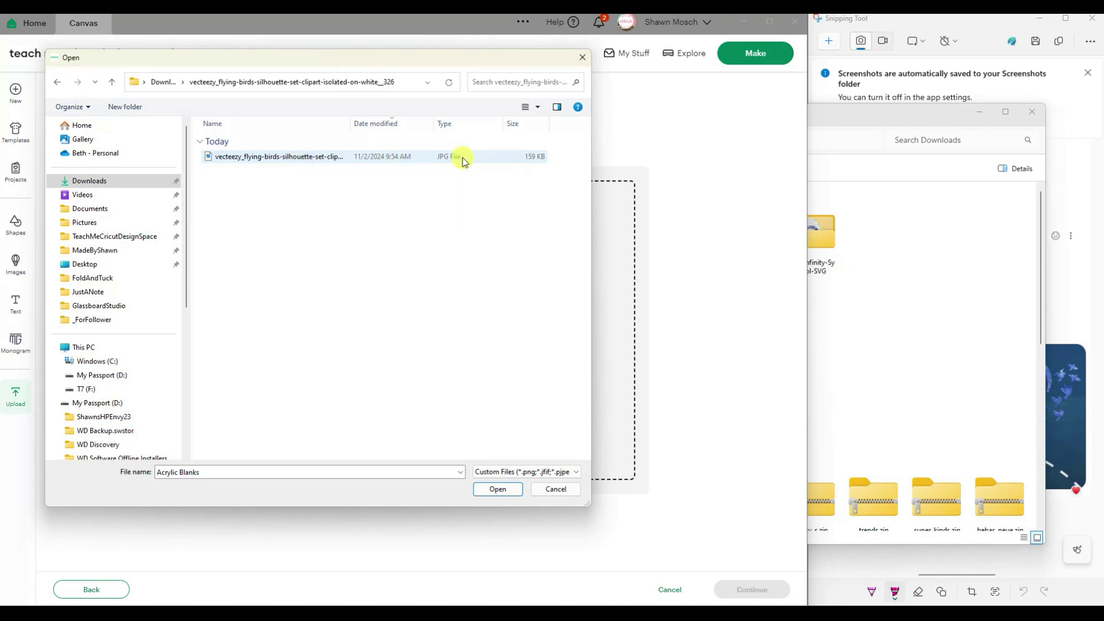
{"action": "left_click", "coordinate": [303, 160]}
{"action": "double_click", "coordinate": [303, 159]}
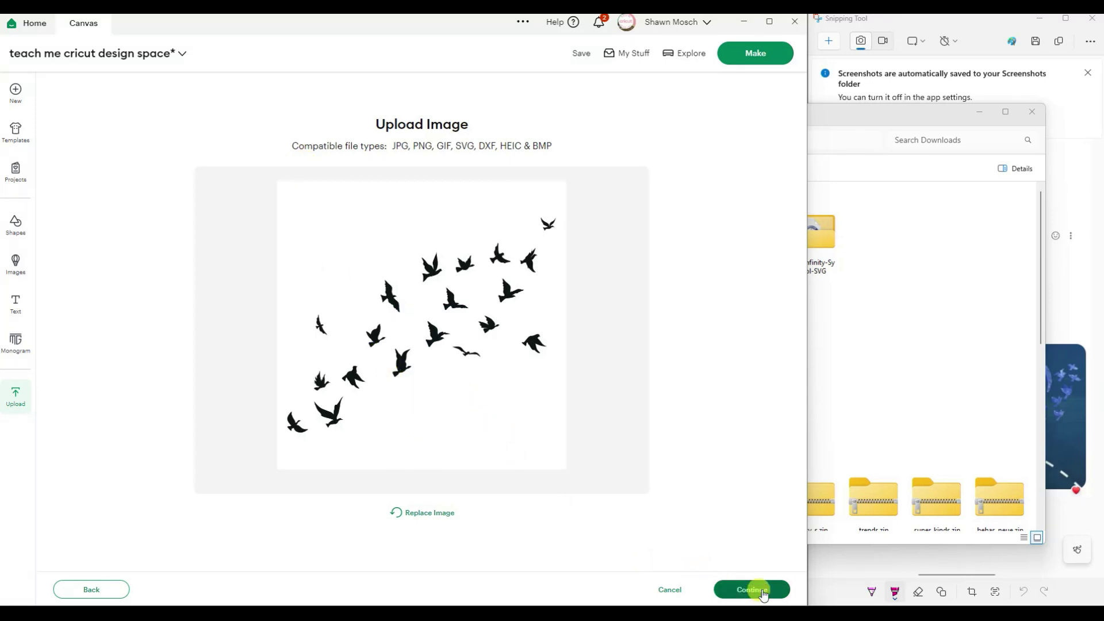
{"action": "left_click", "coordinate": [756, 588]}
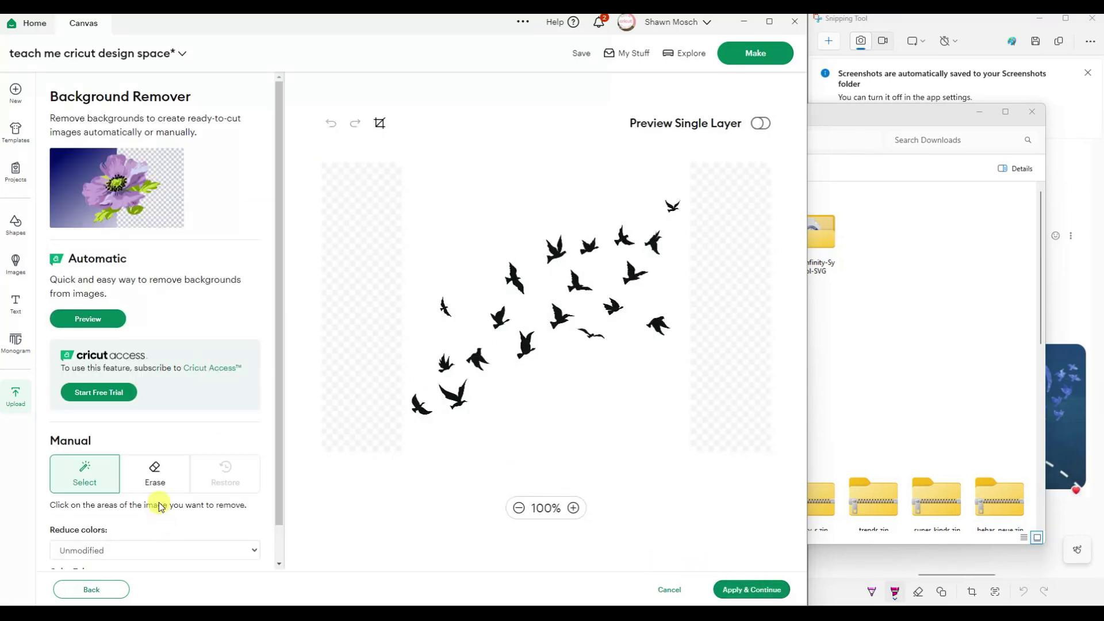
Reduce to 2 colors, remove the grey background, and upload as a single-layer cut
{"action": "scroll", "coordinate": [160, 501], "scroll_direction": "down", "scroll_amount": 1}
{"action": "left_click", "coordinate": [161, 511]}
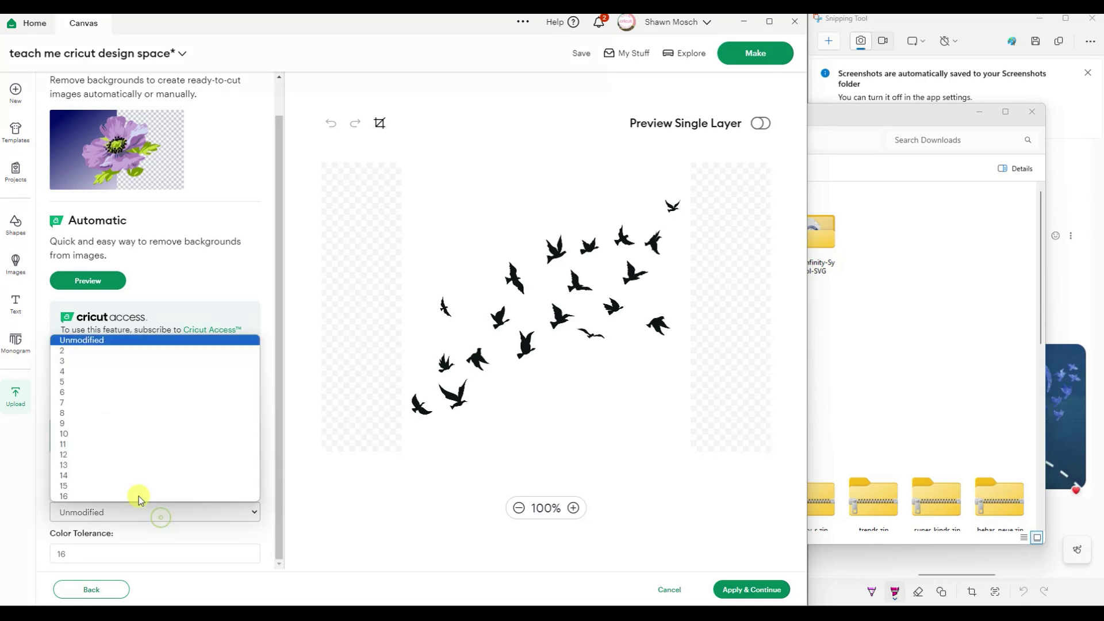
{"action": "left_click", "coordinate": [76, 347]}
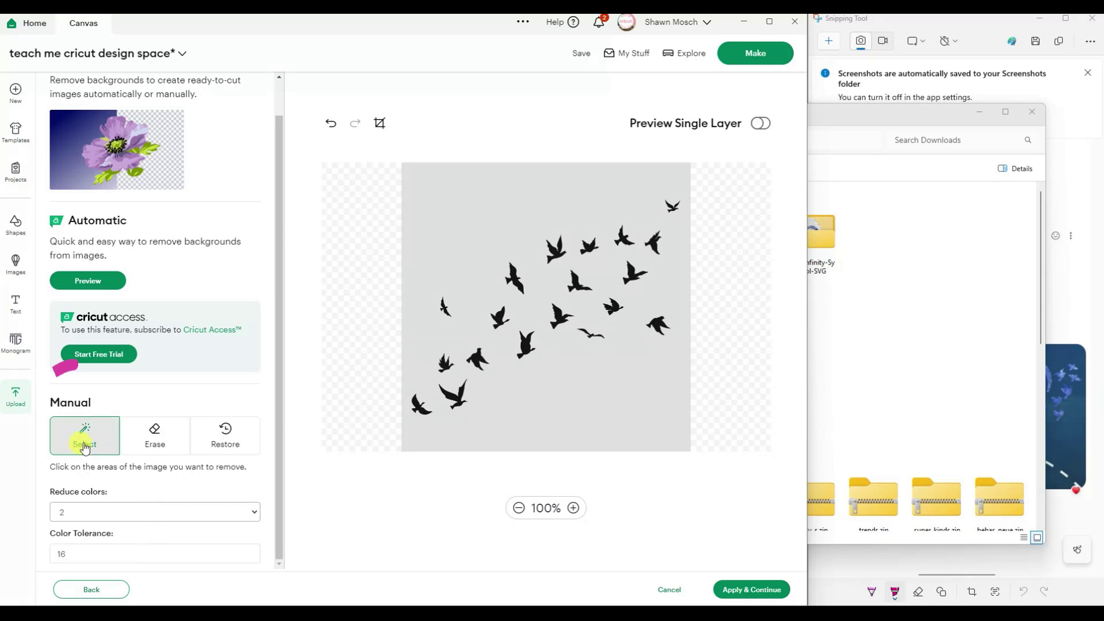
{"action": "left_click", "coordinate": [600, 396]}
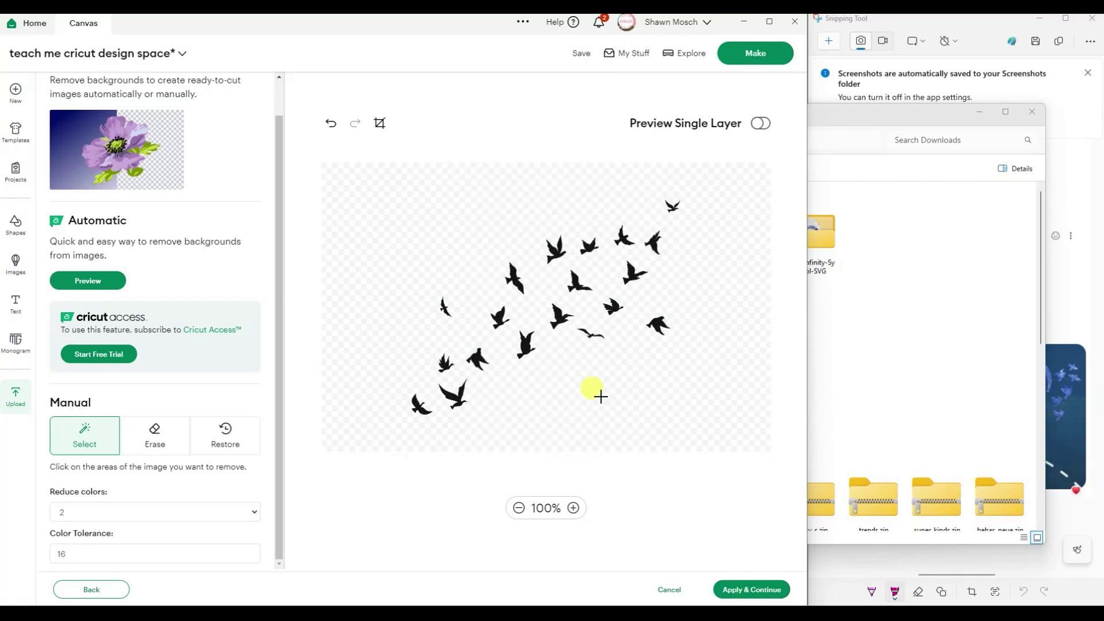
{"action": "left_click", "coordinate": [750, 592]}
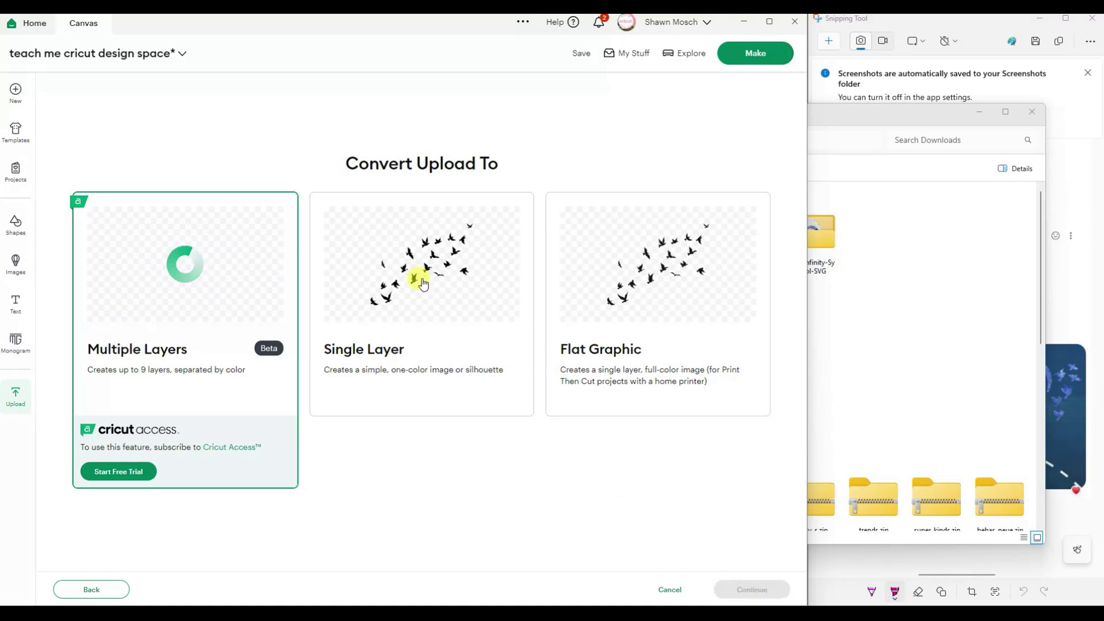
{"action": "left_click", "coordinate": [421, 282]}
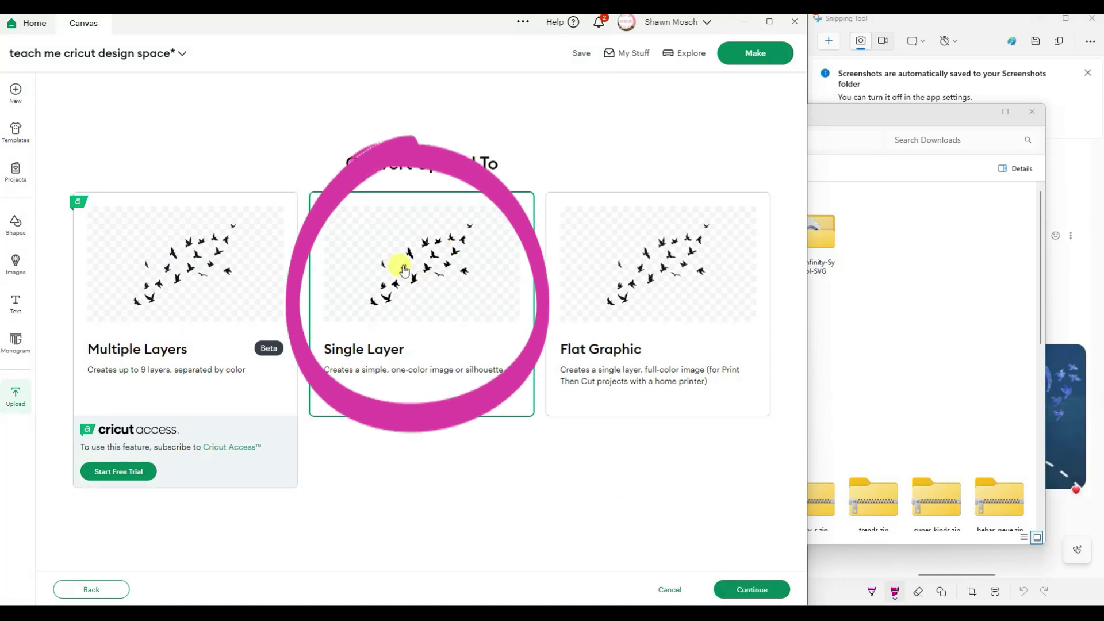
{"action": "left_click", "coordinate": [750, 587]}
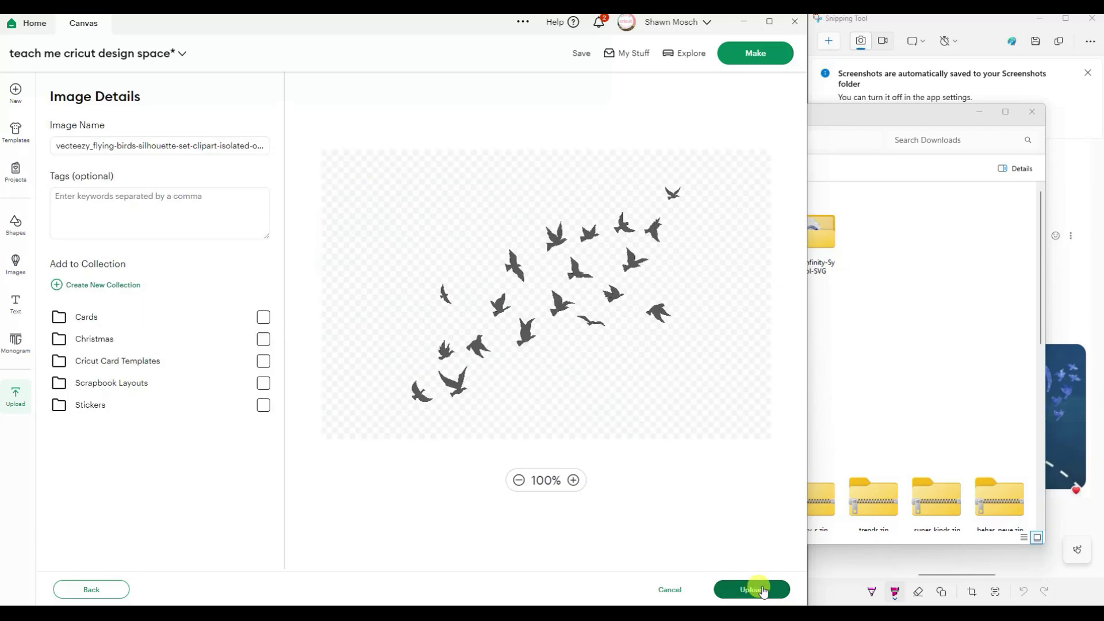
{"action": "left_click", "coordinate": [762, 590]}
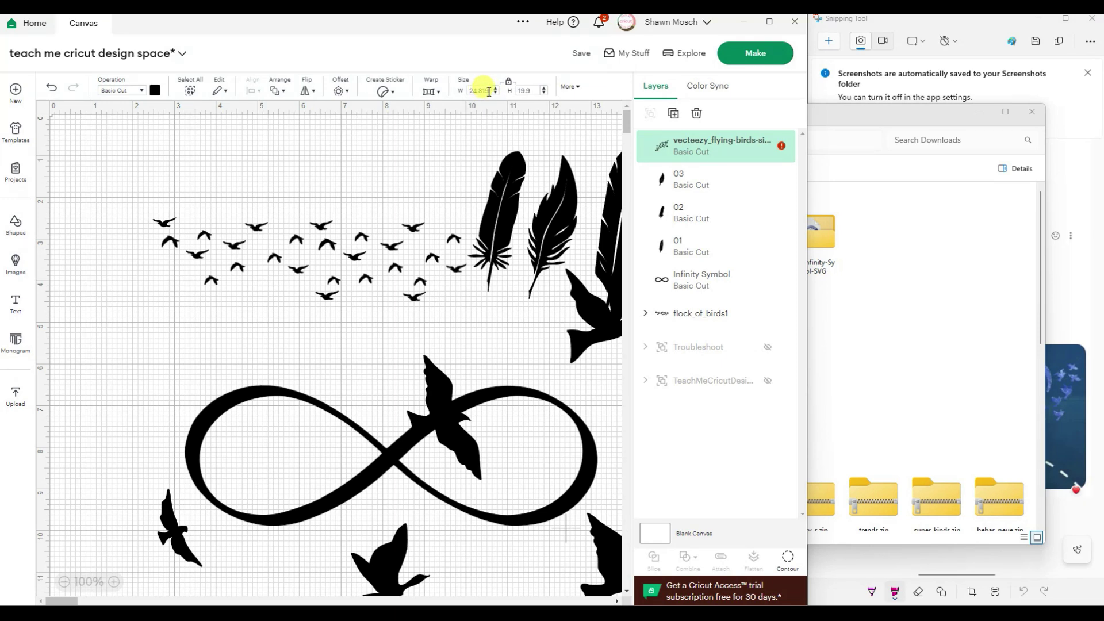
Set the flying birds width to 10 in, then to 8 in (8 x 6.41 in)
{"action": "left_click", "coordinate": [488, 91]}
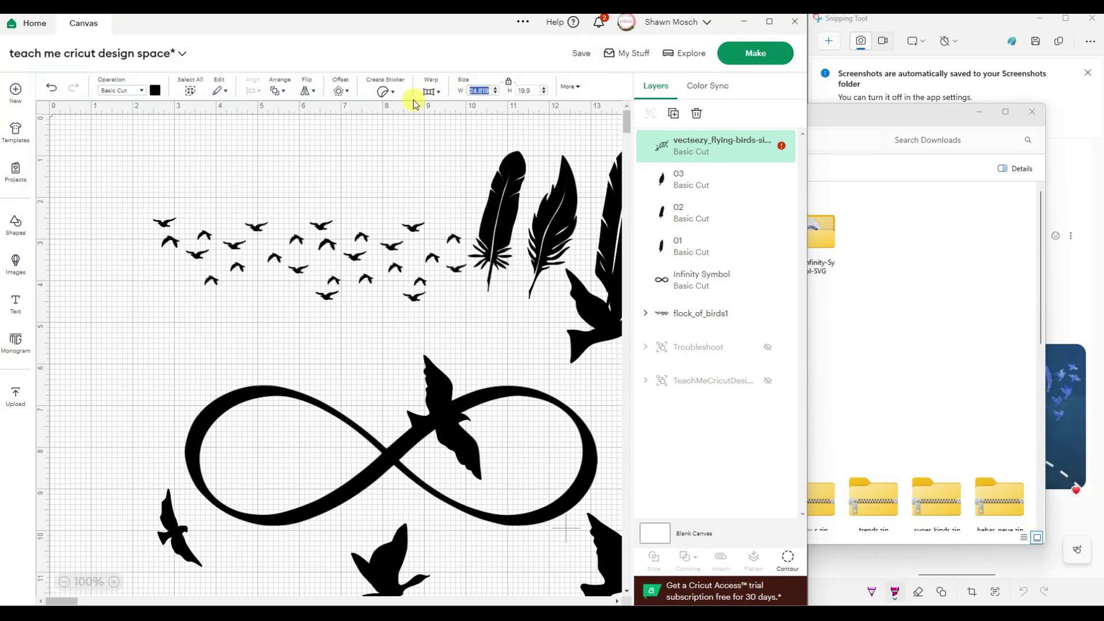
{"action": "type", "text": "10"}
{"action": "key", "text": "Return"}
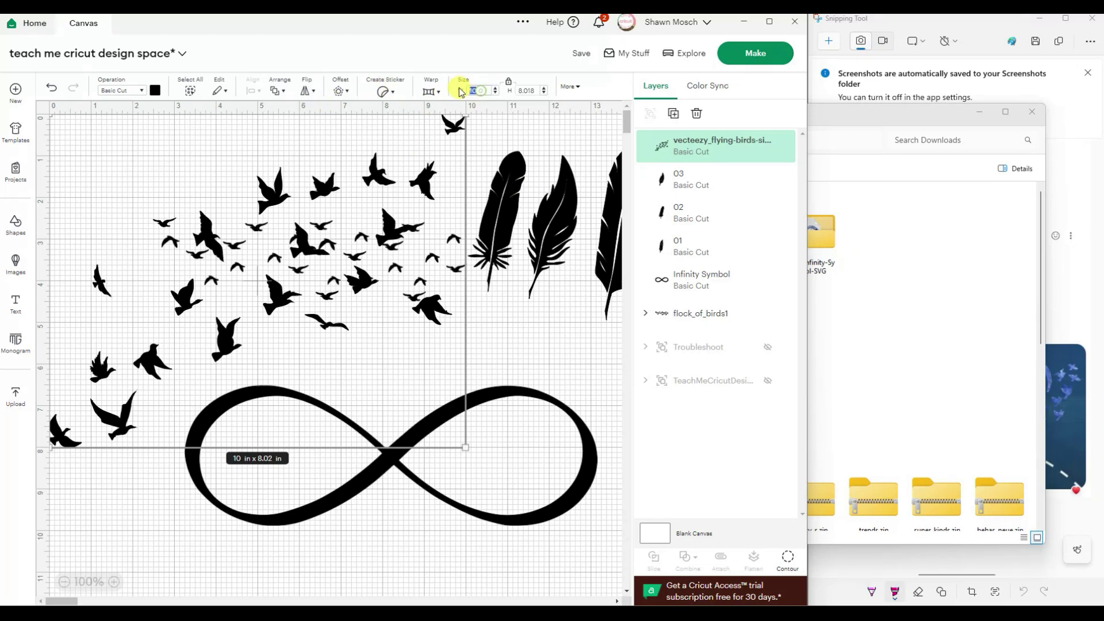
{"action": "type", "text": "8"}
{"action": "key", "text": "Return"}
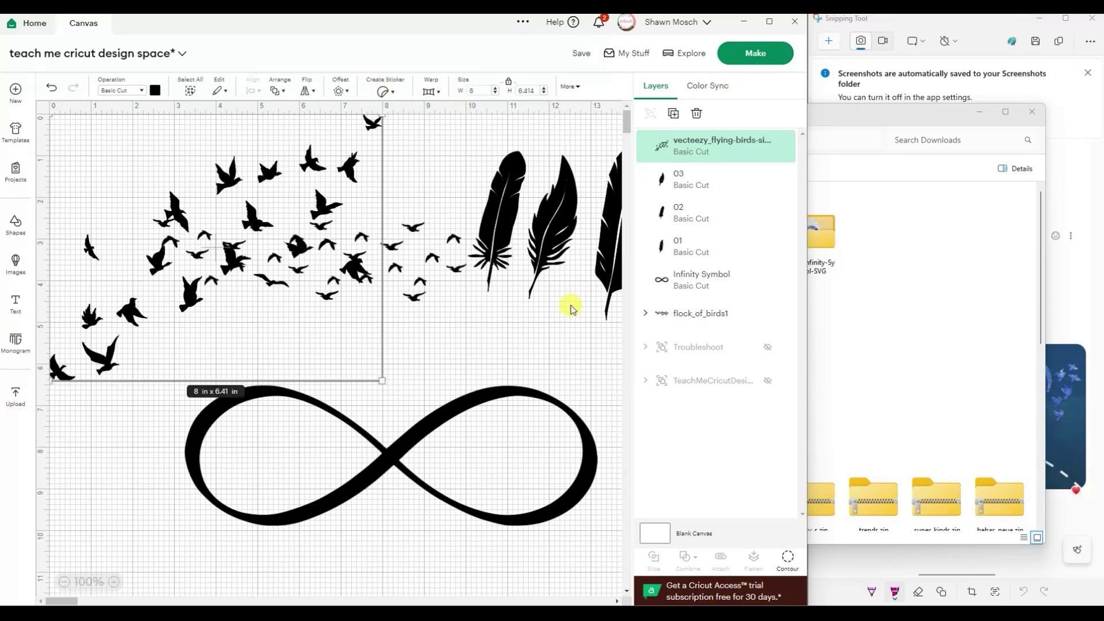
Close the Downloads folder window, deselect the birds image, and open the Shapes library
{"action": "left_click", "coordinate": [964, 331]}
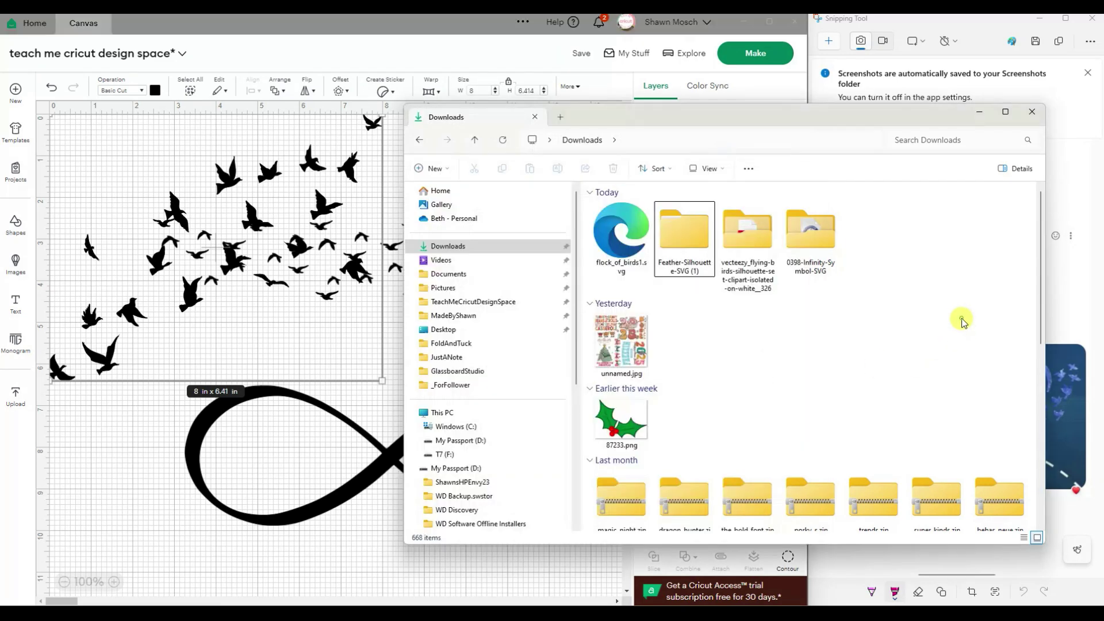
{"action": "left_click", "coordinate": [1032, 113]}
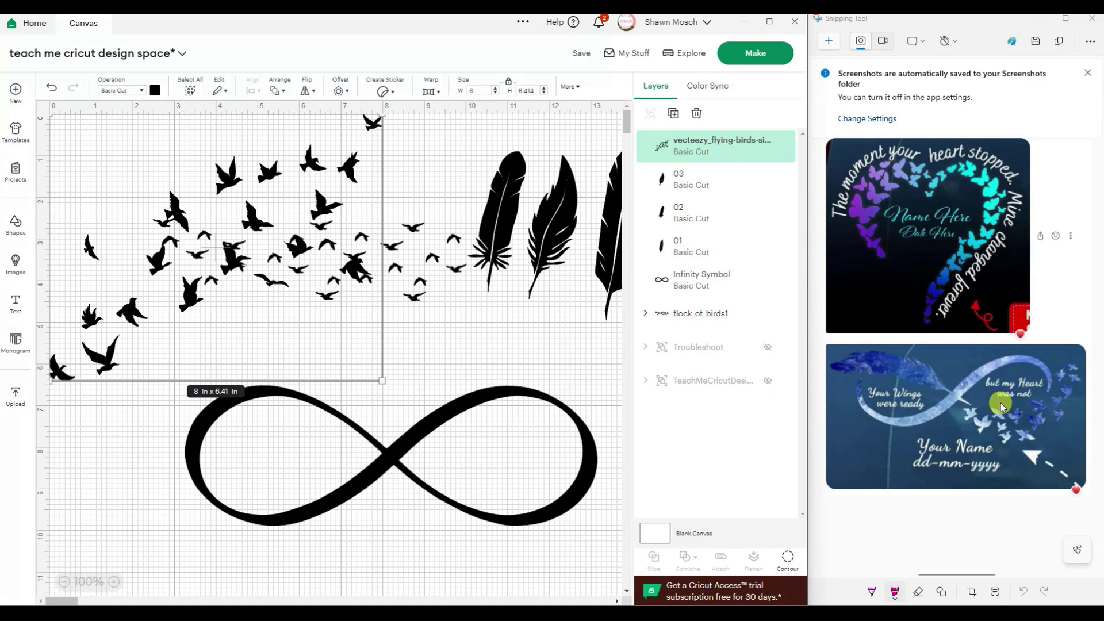
{"action": "left_click", "coordinate": [463, 483]}
{"action": "scroll", "coordinate": [575, 431], "scroll_direction": "down", "scroll_amount": 1}
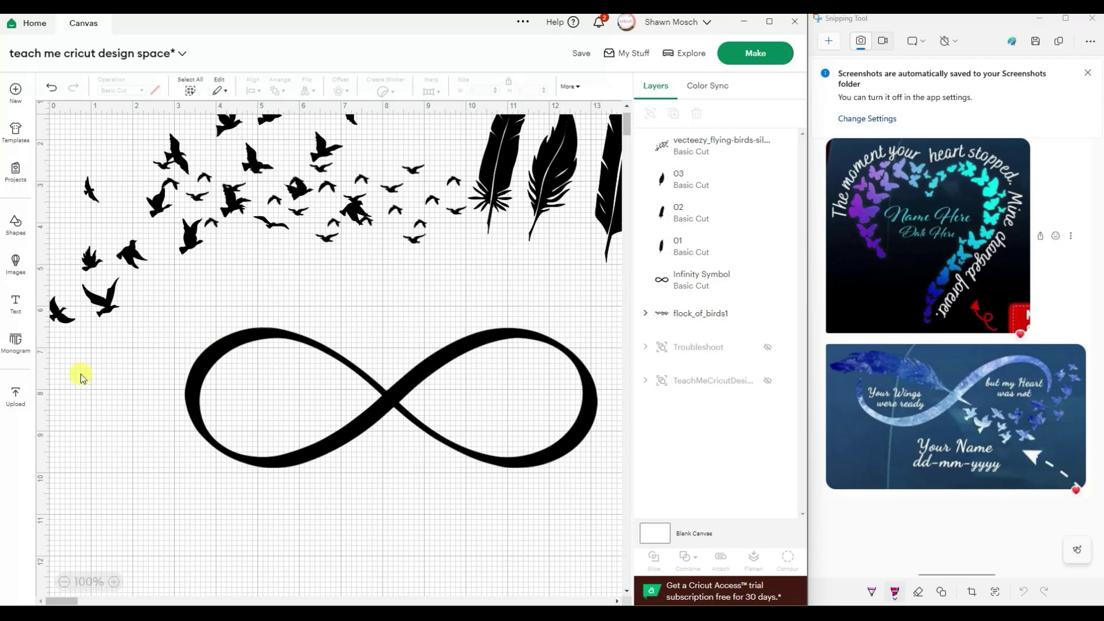
{"action": "left_click", "coordinate": [17, 229]}
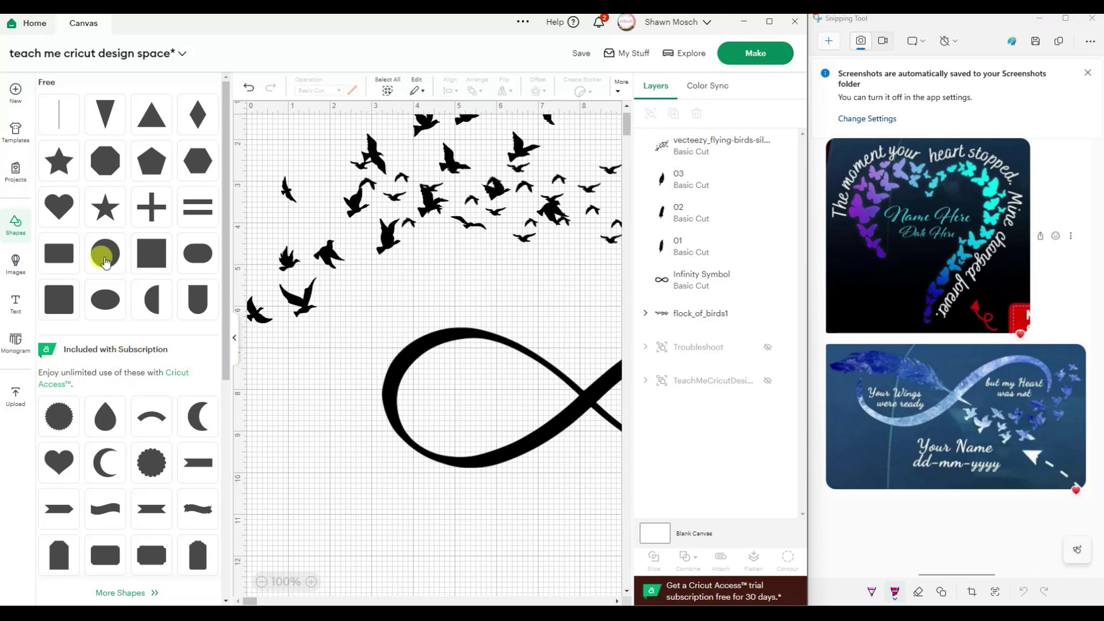
Add a circle, move it onto the infinity's left loop, and stretch it into a 4.25 in oval
{"action": "left_click", "coordinate": [105, 261]}
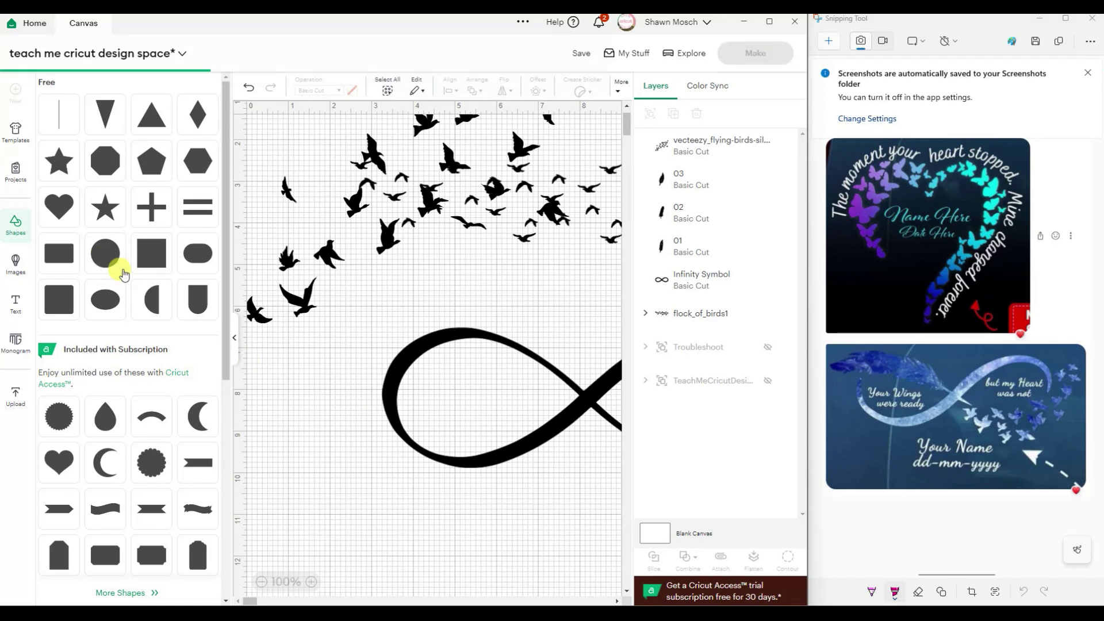
{"action": "left_click", "coordinate": [235, 343]}
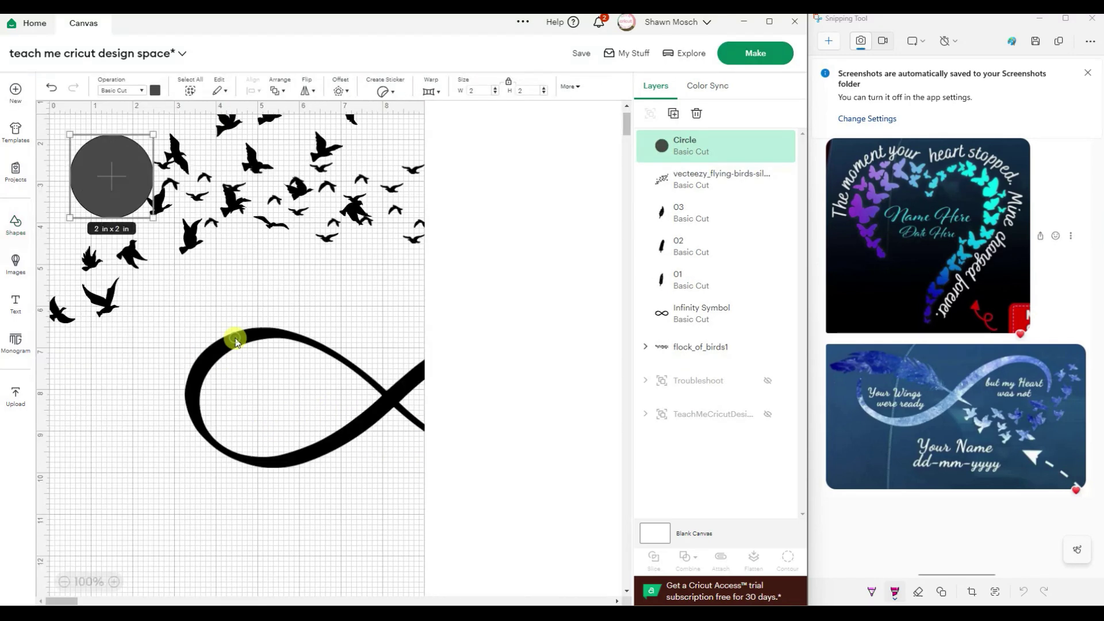
{"action": "left_click_drag", "start_coordinate": [133, 175], "coordinate": [362, 340]}
{"action": "left_click_drag", "start_coordinate": [372, 292], "coordinate": [384, 290]}
Duplicate the oval and tilt the copy onto the infinity's right loop
{"action": "left_click", "coordinate": [289, 332]}
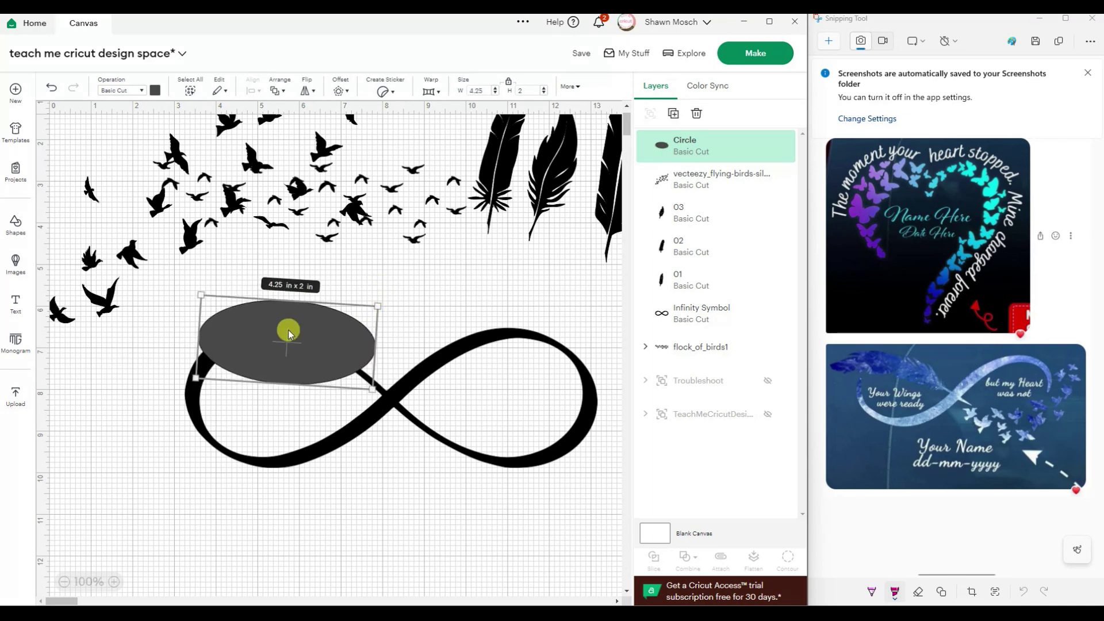
{"action": "key", "text": "ctrl+d"}
{"action": "left_click_drag", "start_coordinate": [204, 216], "coordinate": [516, 504]}
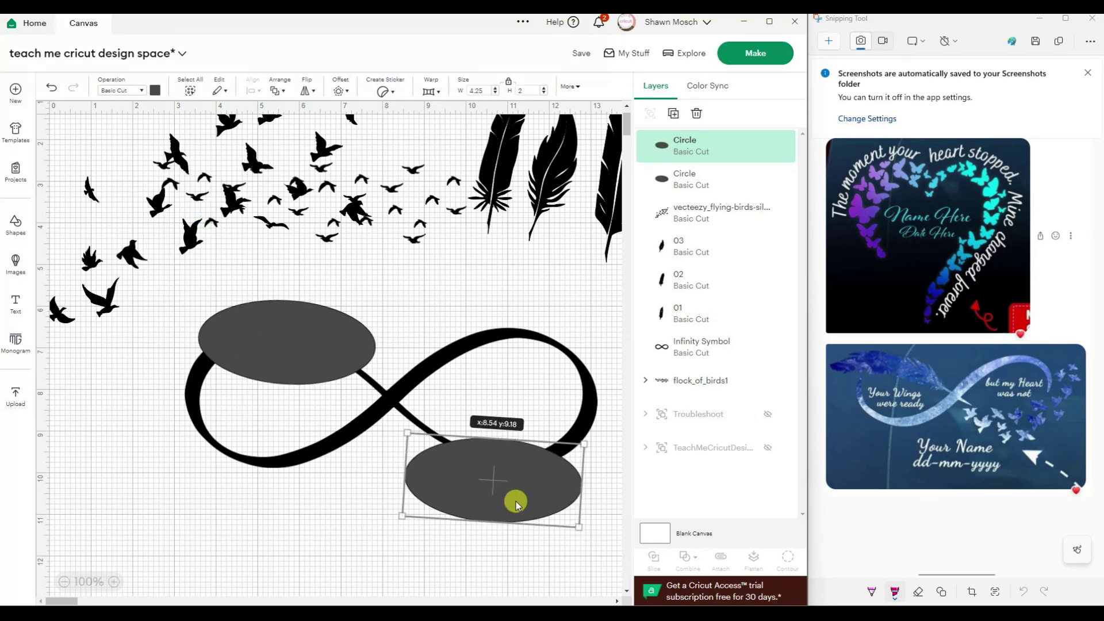
{"action": "left_click_drag", "start_coordinate": [576, 531], "coordinate": [592, 510]}
{"action": "left_click_drag", "start_coordinate": [505, 496], "coordinate": [529, 455]}
Nudge the upper oval into place and select it together with the infinity symbol
{"action": "left_click_drag", "start_coordinate": [280, 356], "coordinate": [287, 362]}
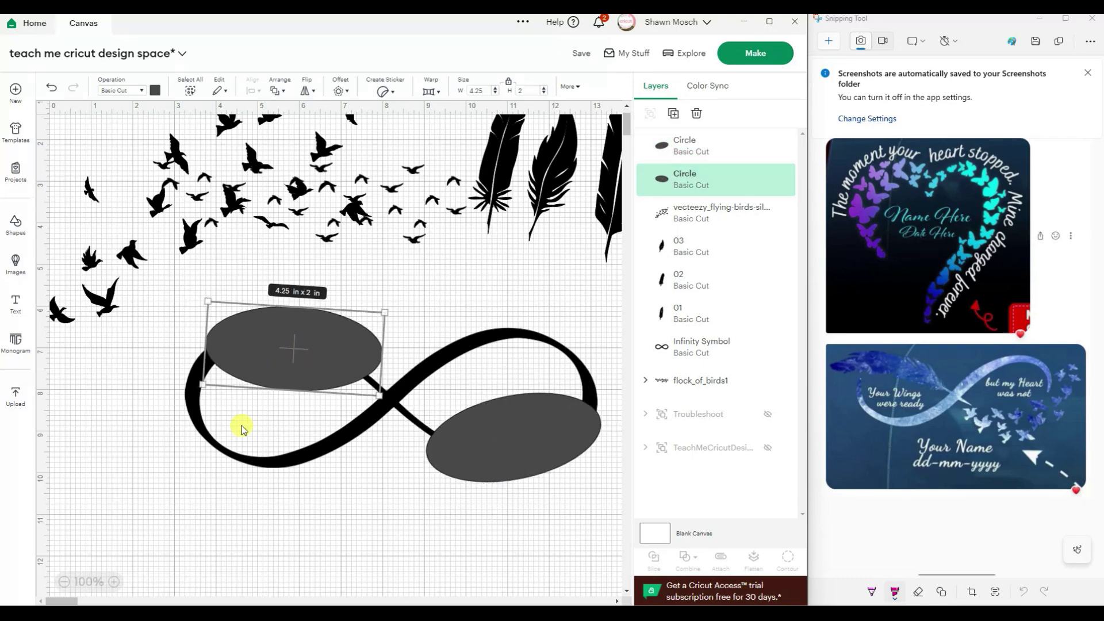
{"action": "left_click", "coordinate": [318, 437]}
{"action": "left_click", "coordinate": [296, 353]}
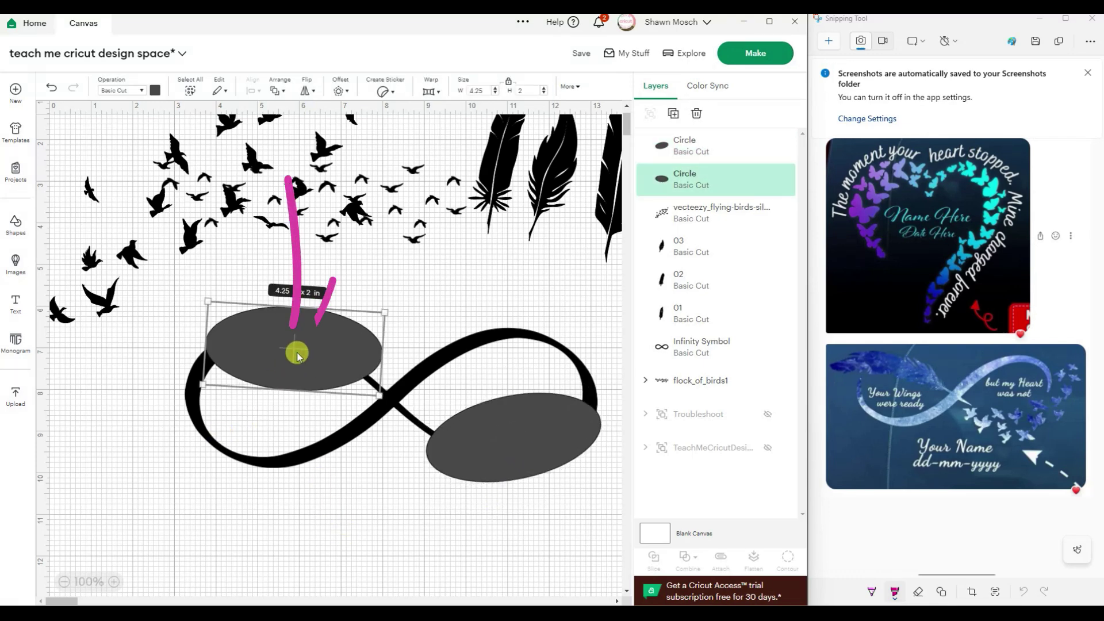
{"action": "left_click", "coordinate": [302, 458], "text": "shift"}
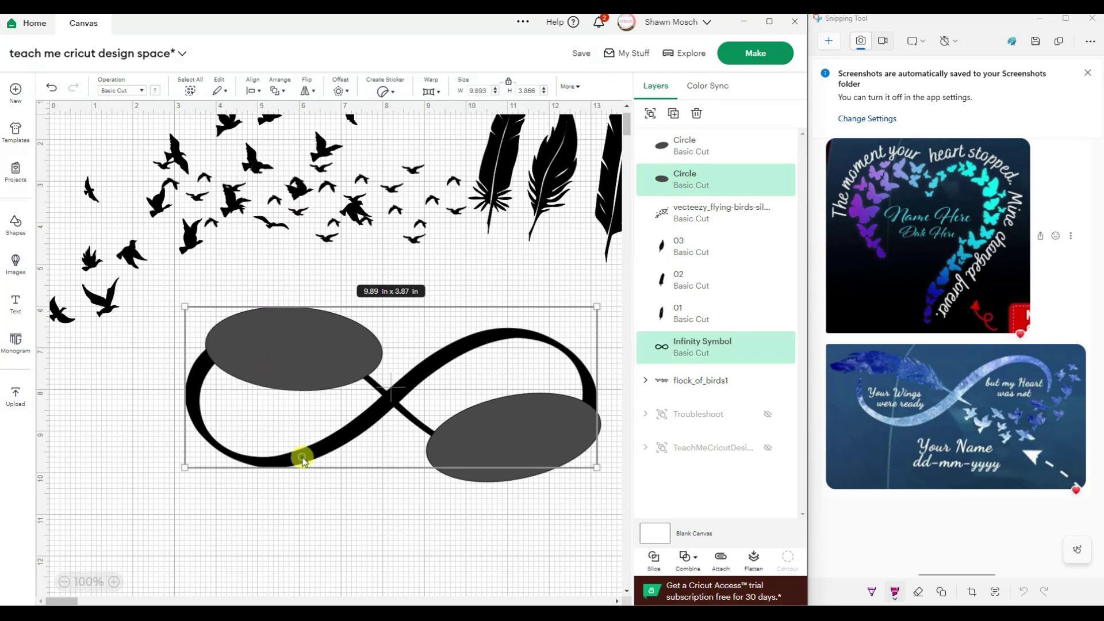
Slice the infinity with the upper ellipse and delete the three leftover ellipse and arc pieces
{"action": "left_click", "coordinate": [655, 560]}
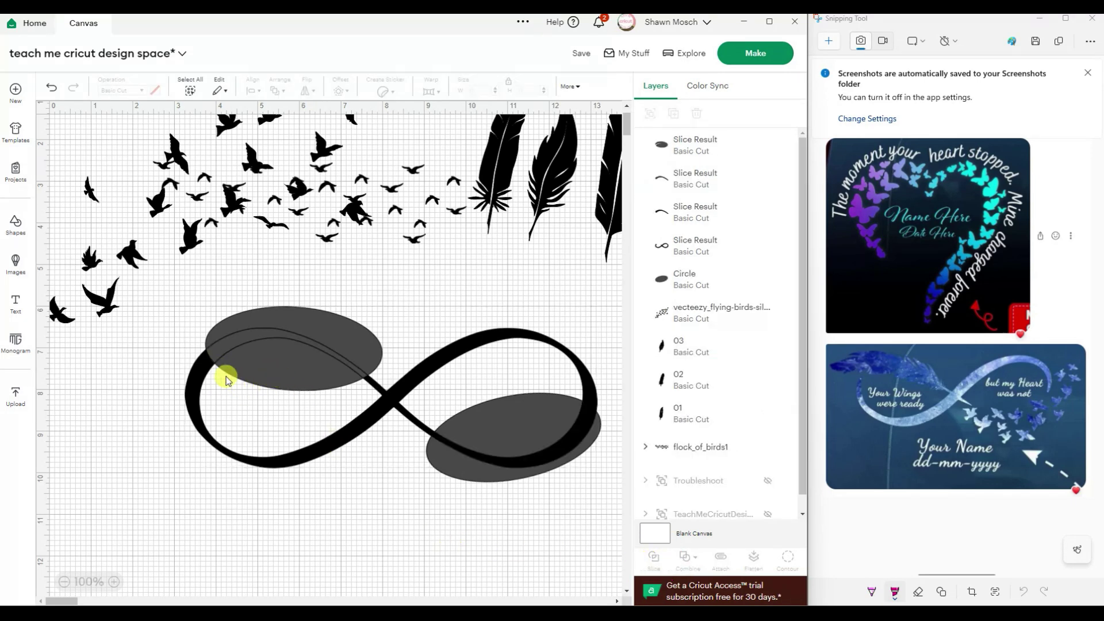
{"action": "left_click", "coordinate": [268, 371]}
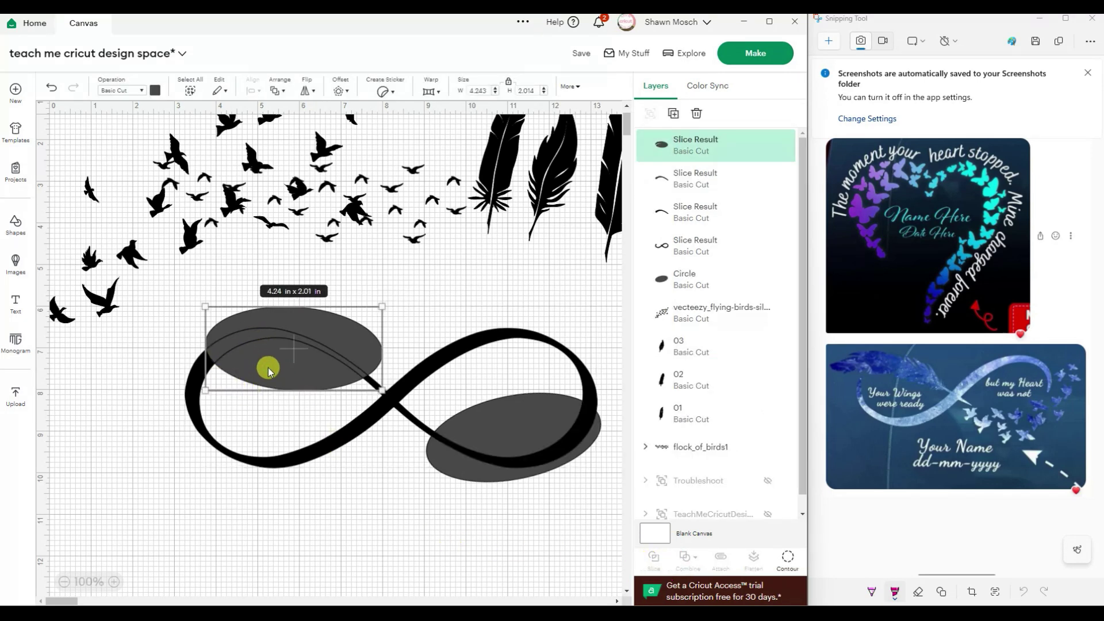
{"action": "key", "text": "Delete"}
{"action": "left_click", "coordinate": [276, 341]}
{"action": "key", "text": "Delete"}
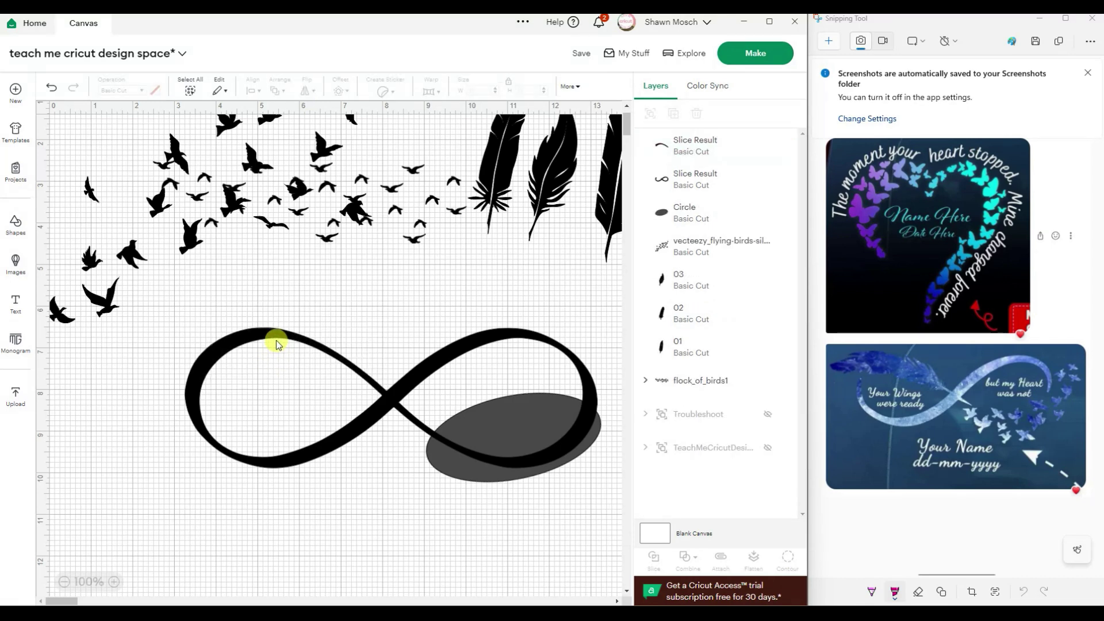
{"action": "left_click", "coordinate": [276, 340]}
{"action": "key", "text": "Delete"}
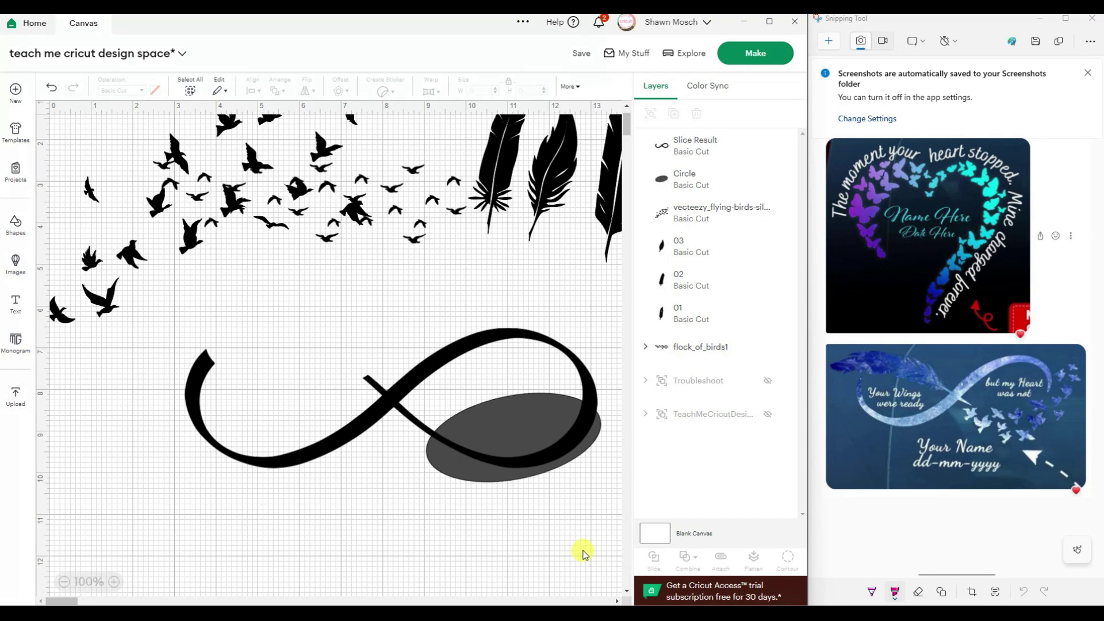
Slice the infinity with the lower ellipse and delete the leftover ellipse piece
{"action": "left_click", "coordinate": [344, 426]}
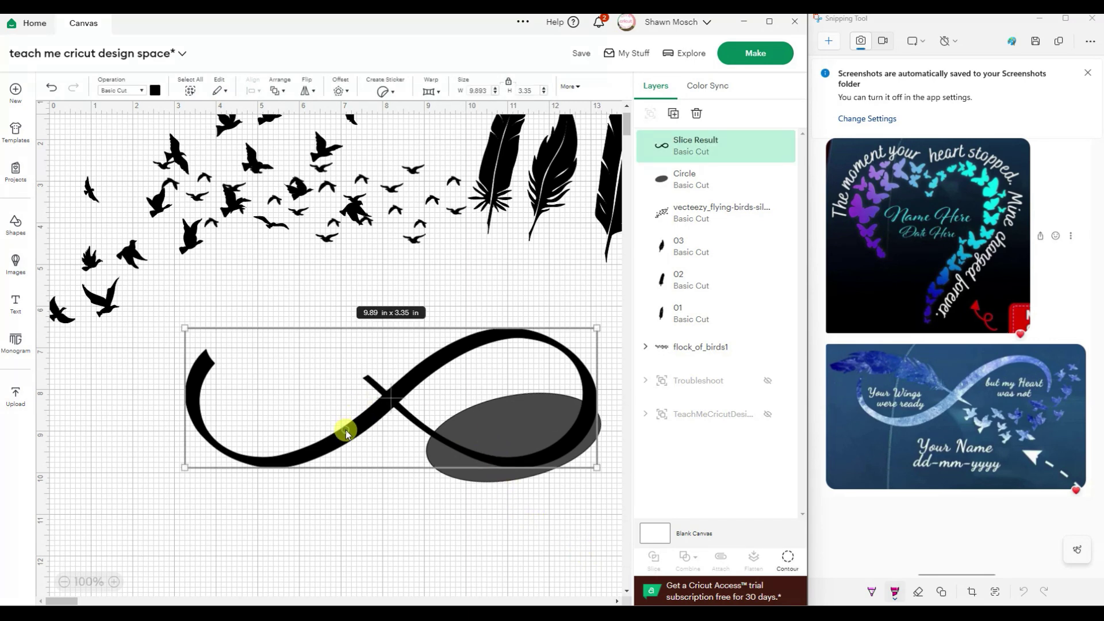
{"action": "left_click", "coordinate": [494, 480], "text": "shift"}
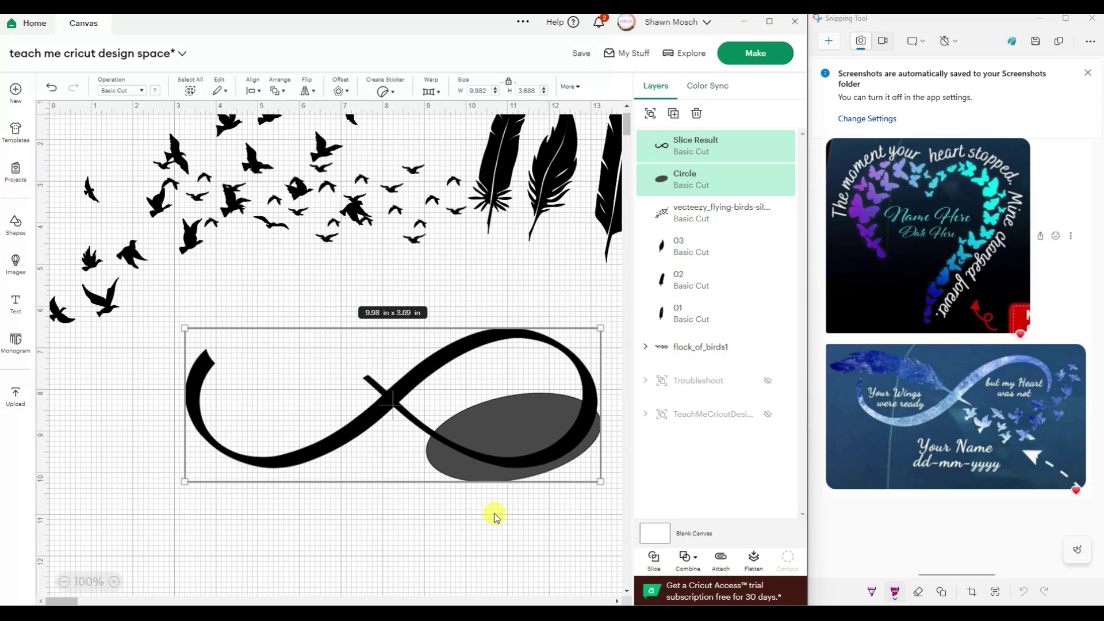
{"action": "left_click", "coordinate": [653, 560]}
{"action": "left_click", "coordinate": [469, 469]}
{"action": "key", "text": "Delete"}
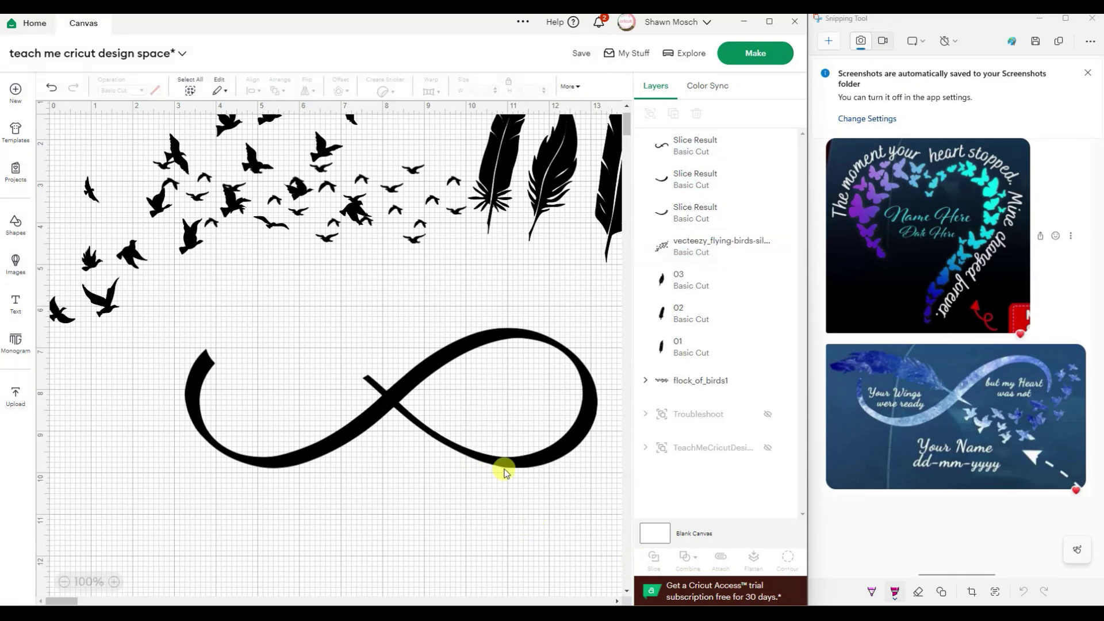
{"action": "left_click", "coordinate": [507, 470]}
{"action": "left_click", "coordinate": [508, 523]}
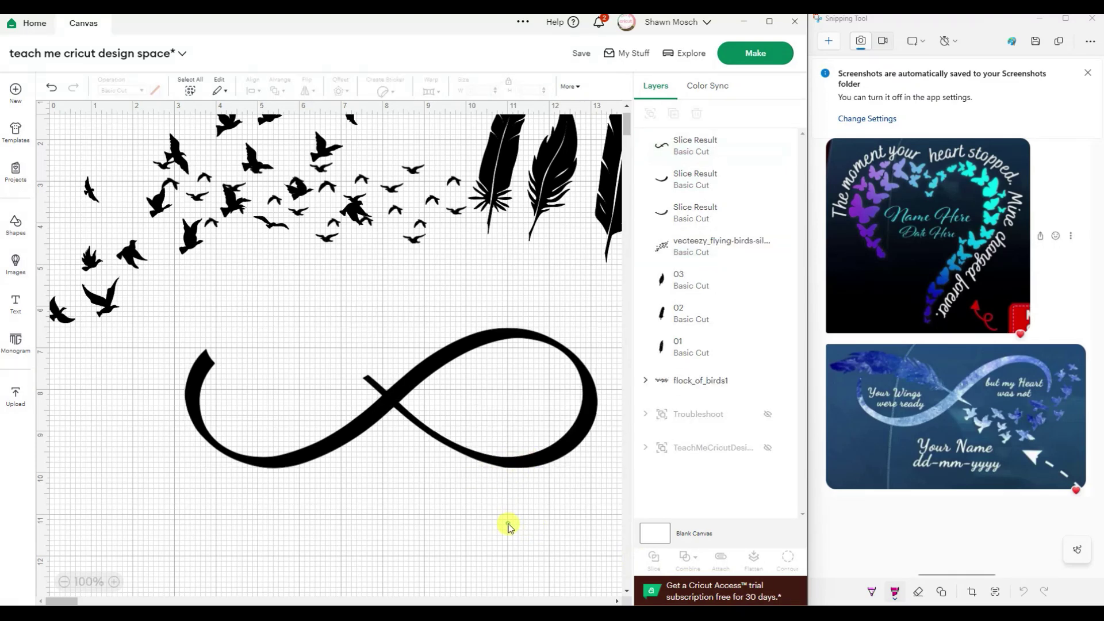
Change the main infinity piece's colour to light grey
{"action": "left_click", "coordinate": [736, 181]}
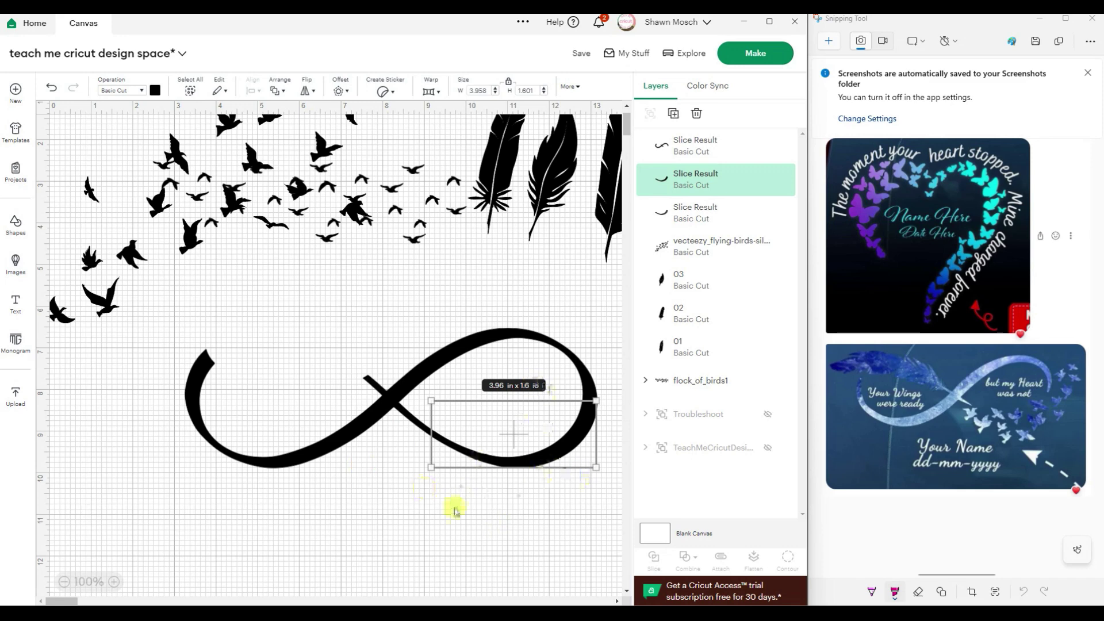
{"action": "left_click", "coordinate": [480, 564]}
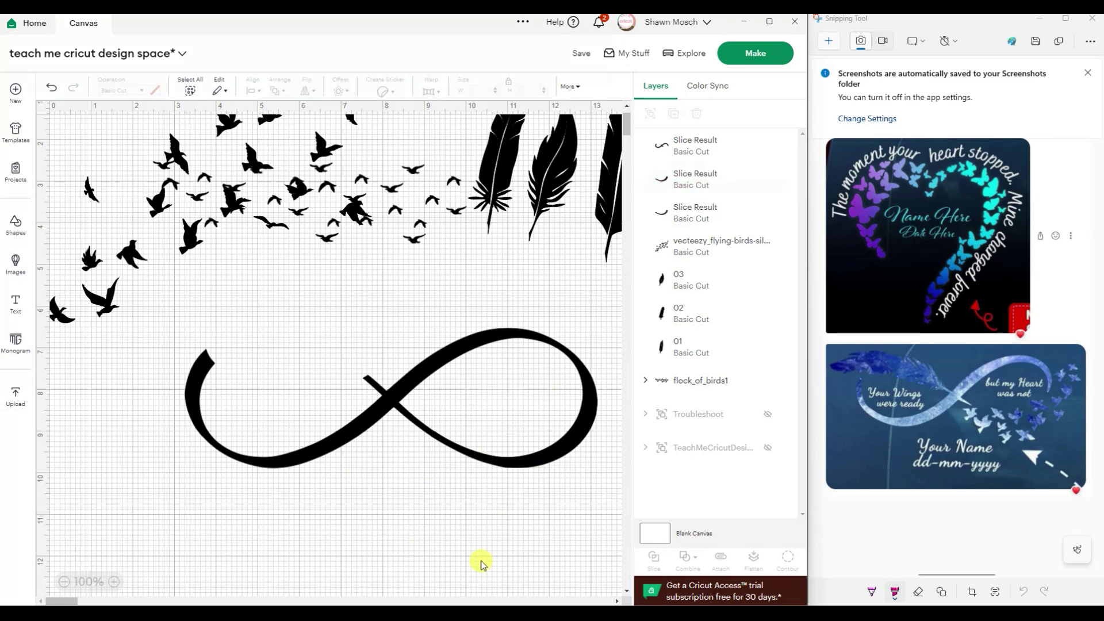
{"action": "left_click", "coordinate": [321, 454]}
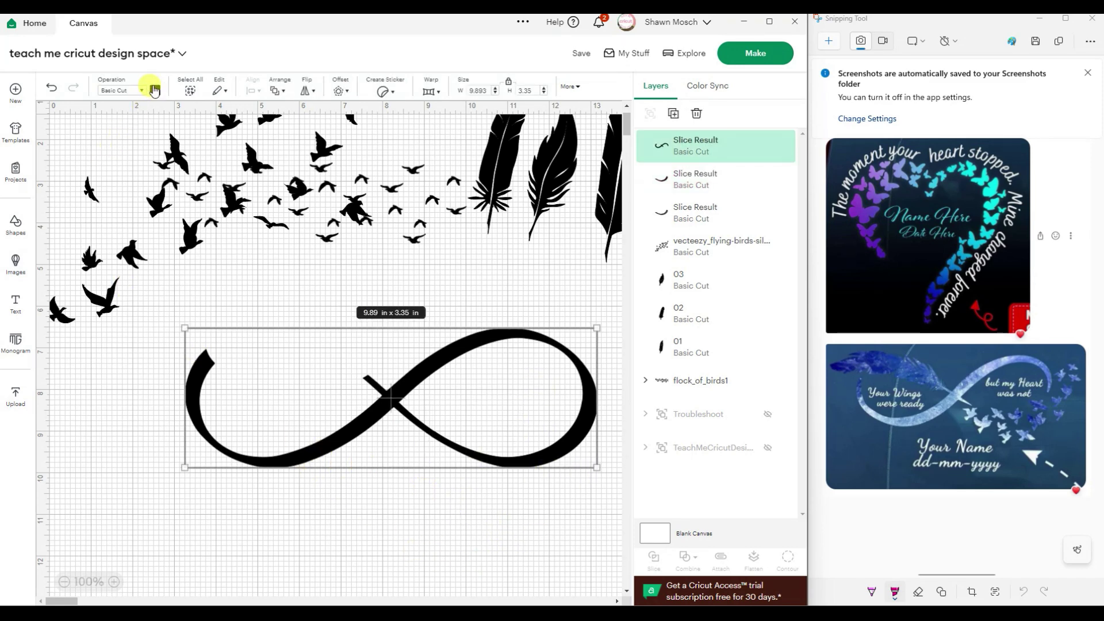
{"action": "left_click", "coordinate": [154, 90]}
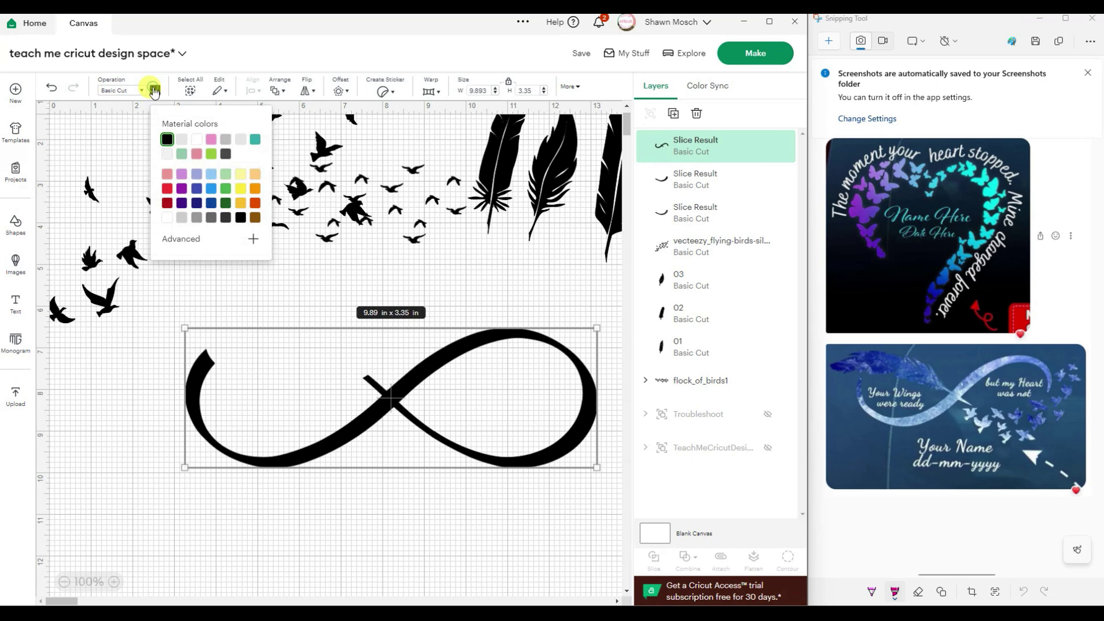
{"action": "left_click", "coordinate": [182, 142]}
{"action": "left_click", "coordinate": [506, 532]}
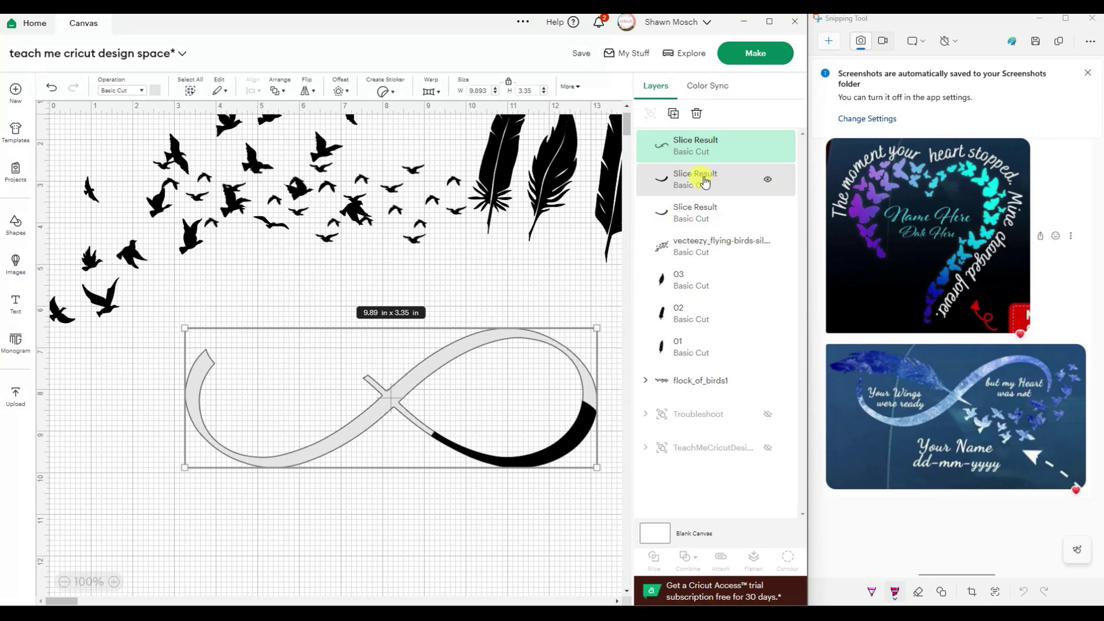
{"action": "left_click", "coordinate": [497, 548]}
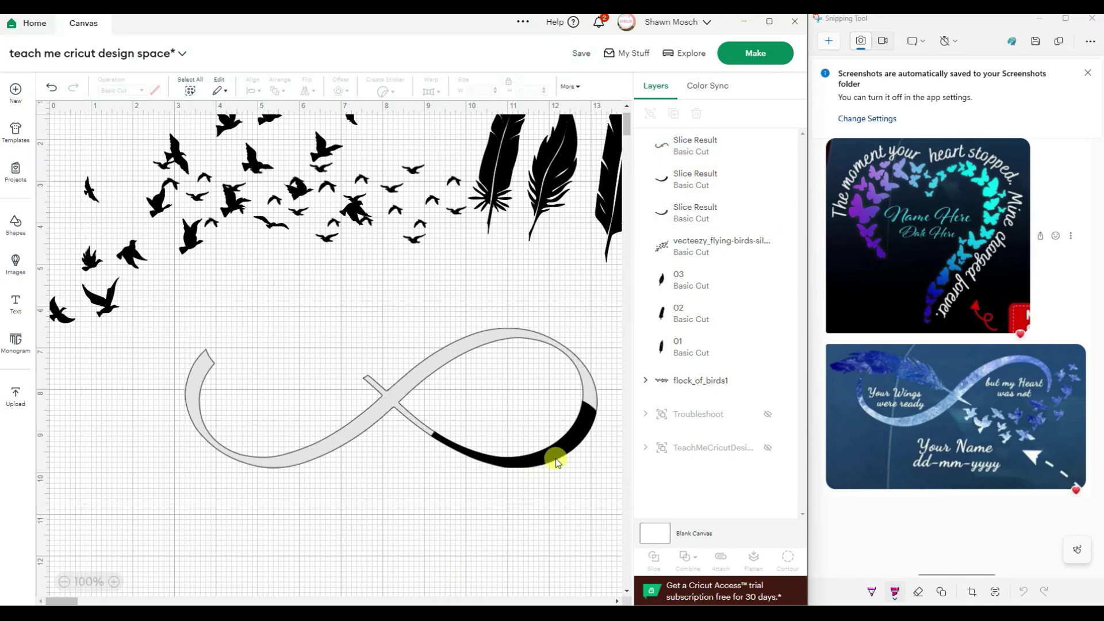
Delete the leftover slice piece and the black lower-right piece of the infinity
{"action": "left_click", "coordinate": [553, 459]}
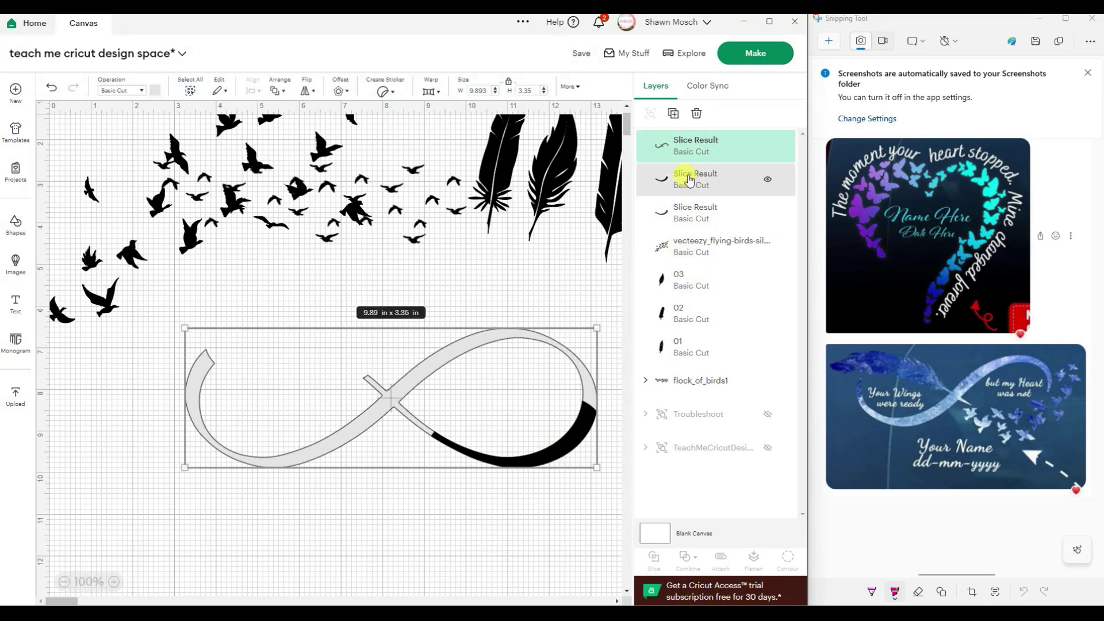
{"action": "left_click", "coordinate": [718, 180]}
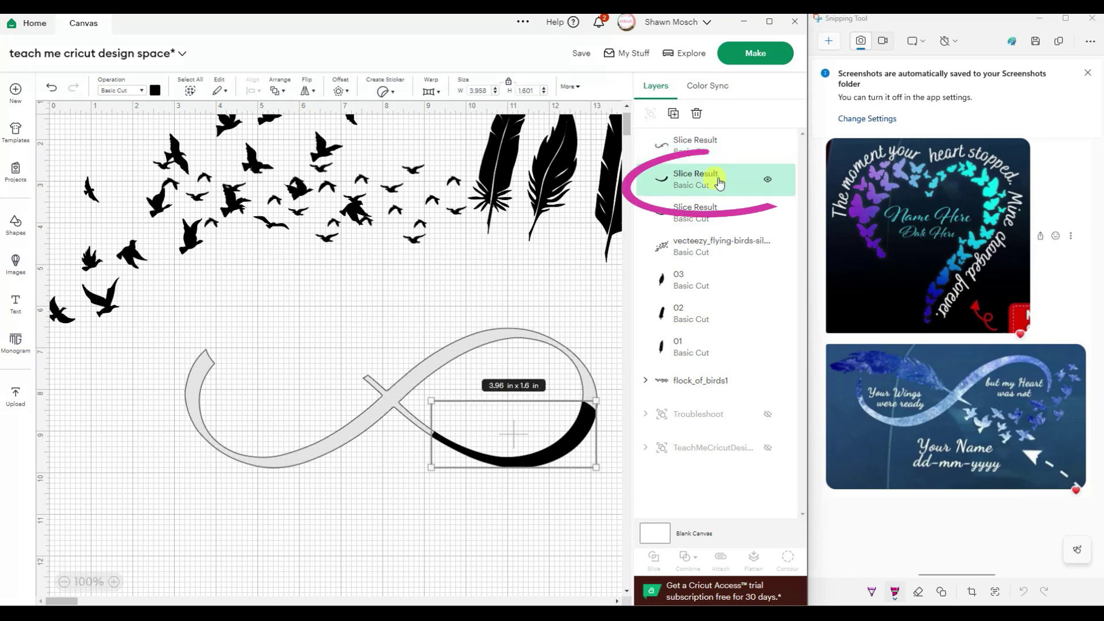
{"action": "left_click", "coordinate": [696, 113]}
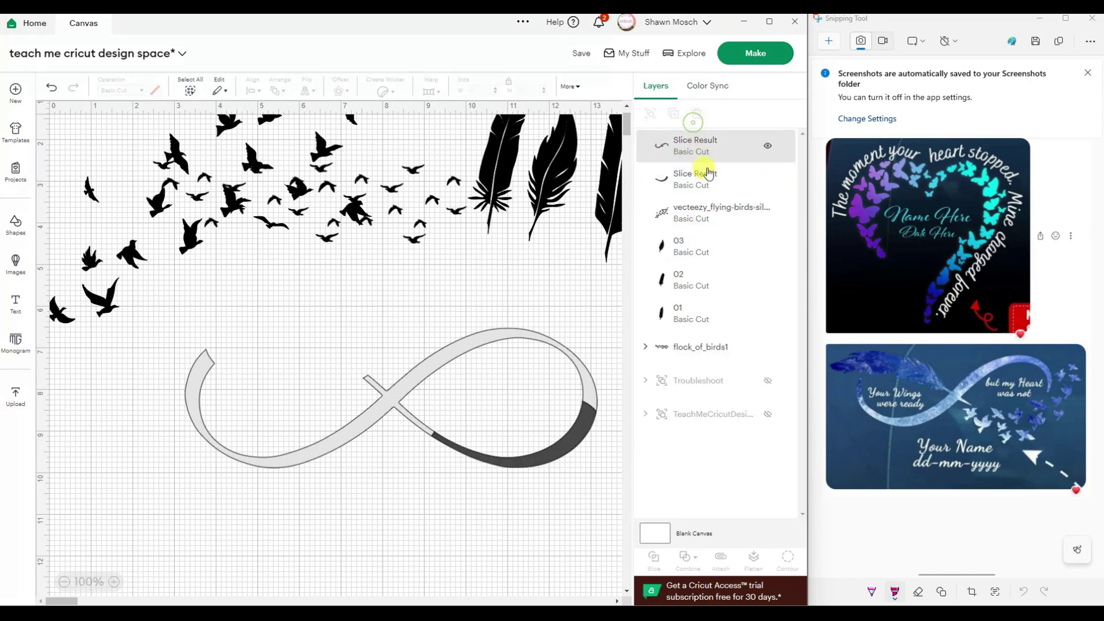
{"action": "left_click", "coordinate": [712, 183]}
{"action": "left_click", "coordinate": [696, 113]}
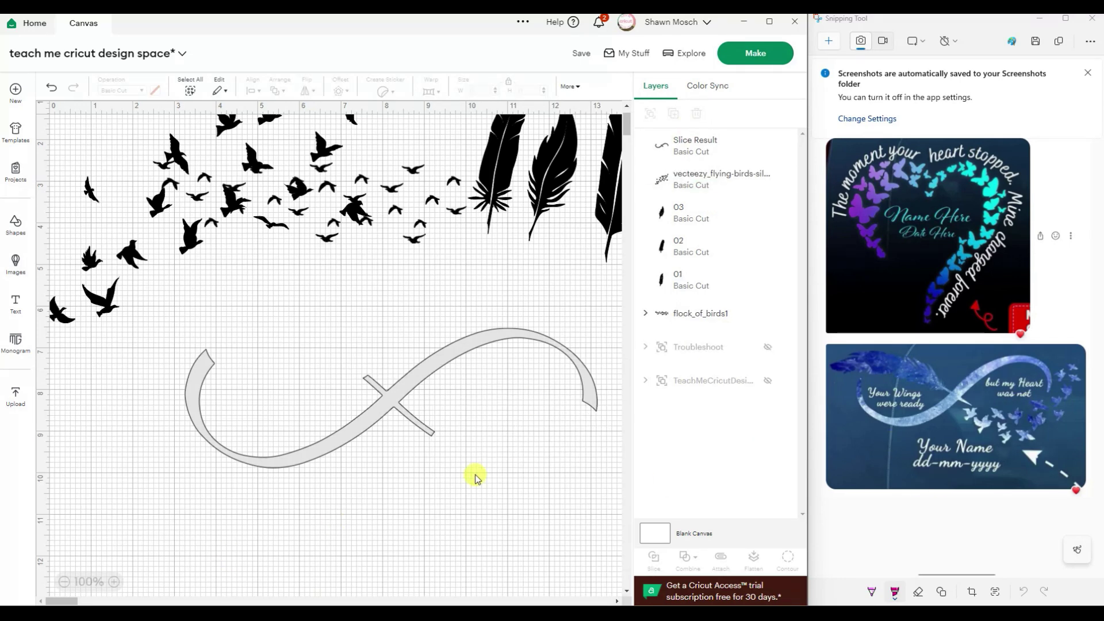
Move feather 03 toward the infinity, turn it sideways, and save the project
{"action": "left_click_drag", "start_coordinate": [553, 190], "coordinate": [341, 367]}
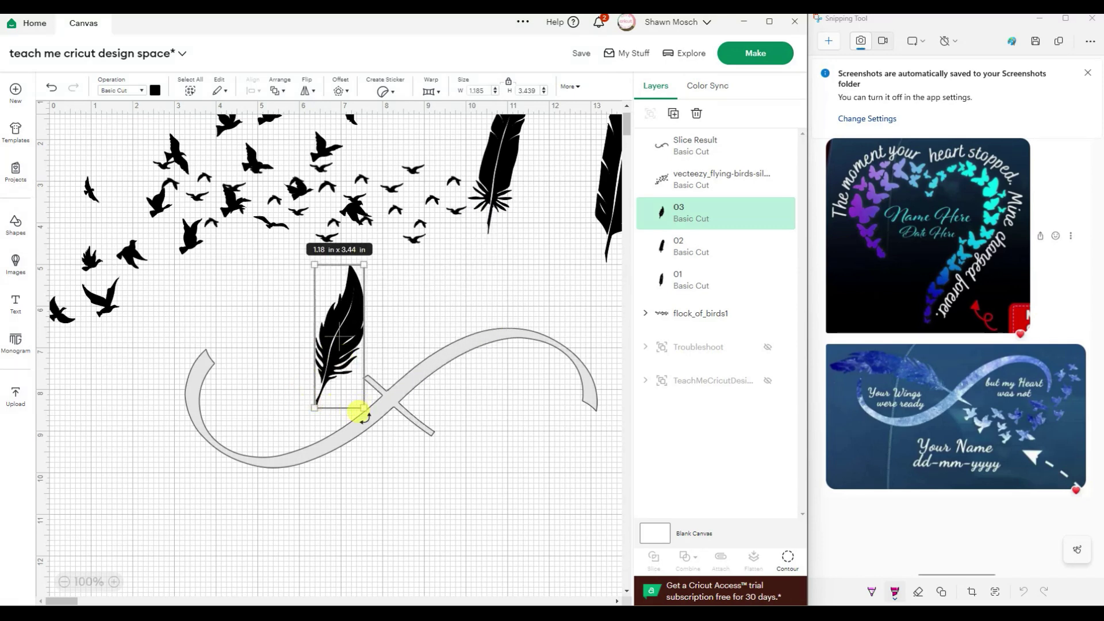
{"action": "left_click_drag", "start_coordinate": [357, 412], "coordinate": [447, 306]}
{"action": "left_click", "coordinate": [310, 322]}
{"action": "key", "text": "ctrl+z"}
{"action": "left_click", "coordinate": [377, 278]}
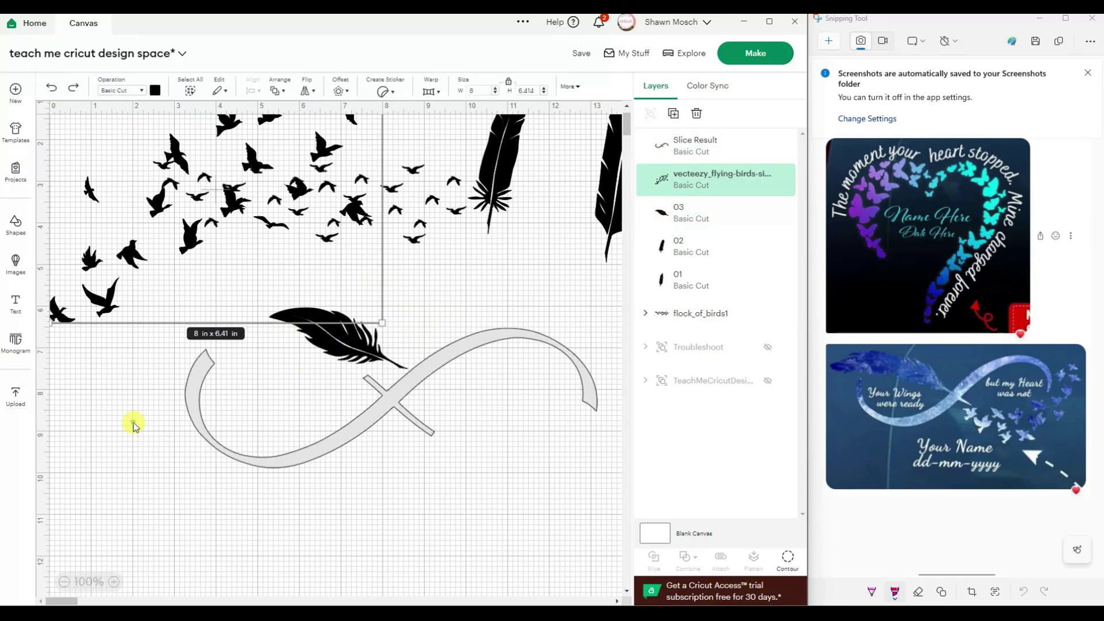
{"action": "left_click", "coordinate": [581, 53]}
{"action": "left_click", "coordinate": [587, 79]}
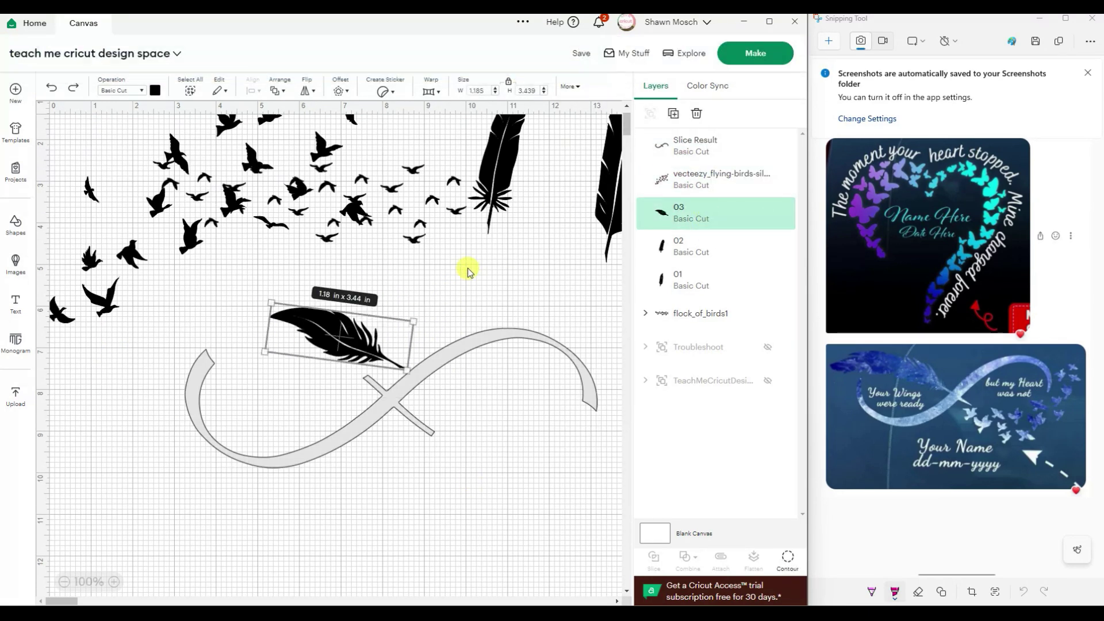
{"action": "scroll", "coordinate": [493, 299], "scroll_direction": "up", "scroll_amount": 1}
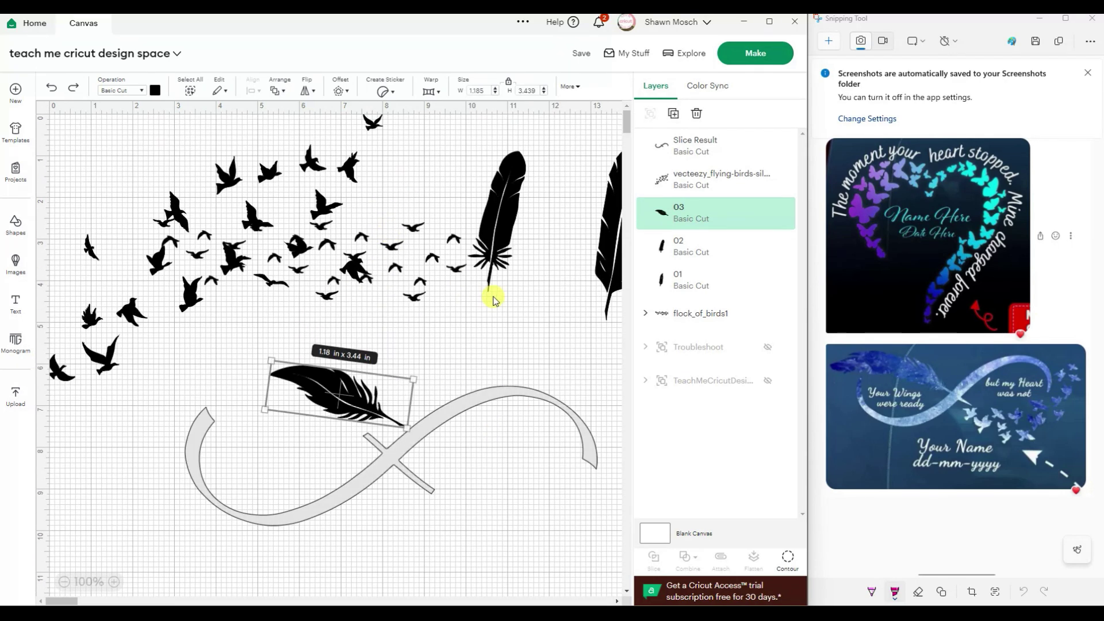
Lay the feather across the infinity's upper-left loop, slightly enlarged and tilted
{"action": "left_click_drag", "start_coordinate": [401, 424], "coordinate": [391, 372]}
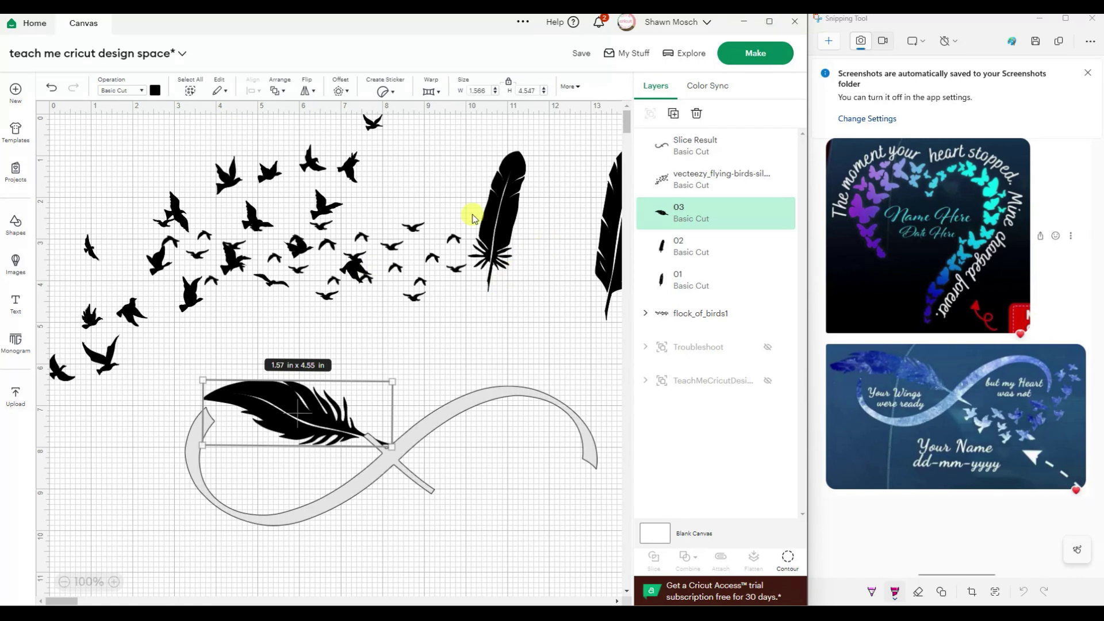
{"action": "left_click_drag", "start_coordinate": [202, 380], "coordinate": [163, 362]}
{"action": "left_click_drag", "start_coordinate": [394, 367], "coordinate": [406, 361]}
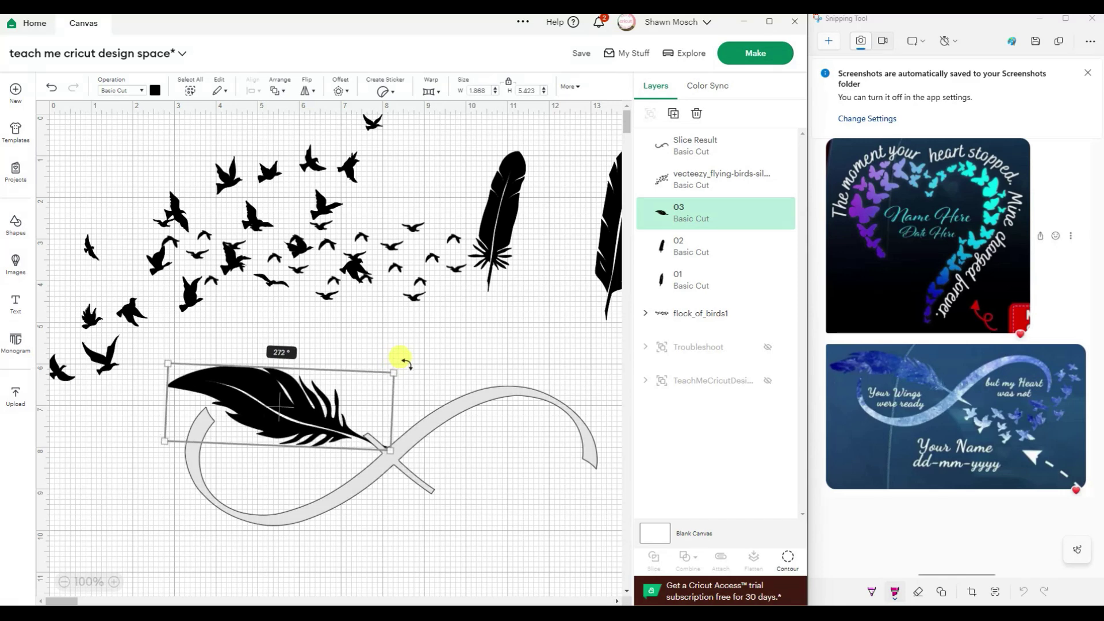
{"action": "left_click_drag", "start_coordinate": [239, 397], "coordinate": [227, 387]}
{"action": "left_click_drag", "start_coordinate": [394, 367], "coordinate": [395, 368]}
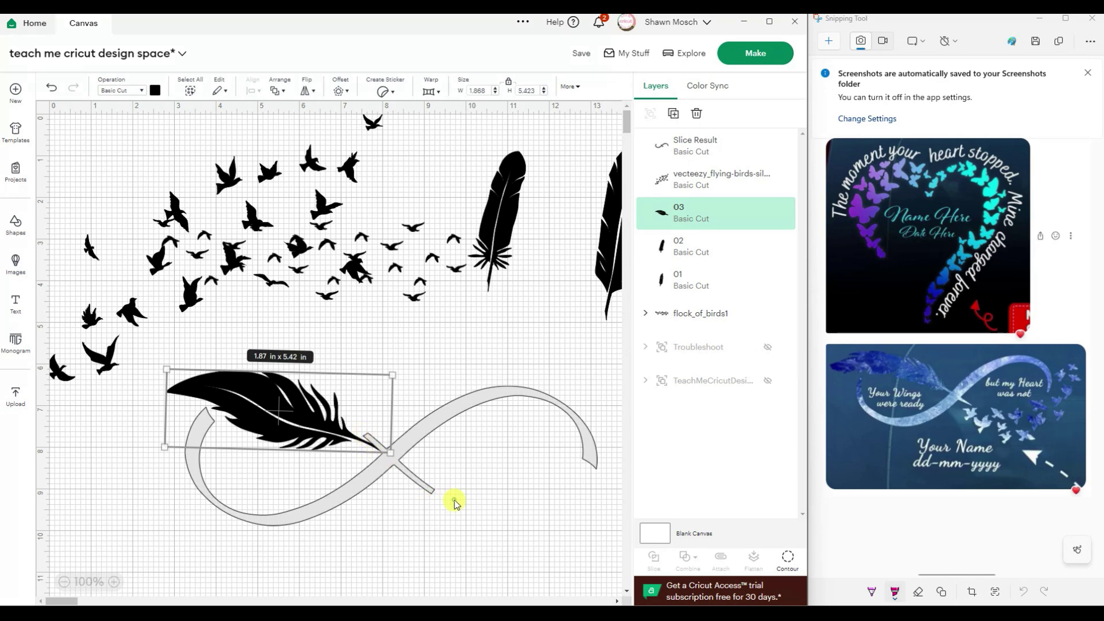
Move feather layer 03 to the top of the Layers panel and zoom in
{"action": "left_click", "coordinate": [361, 487]}
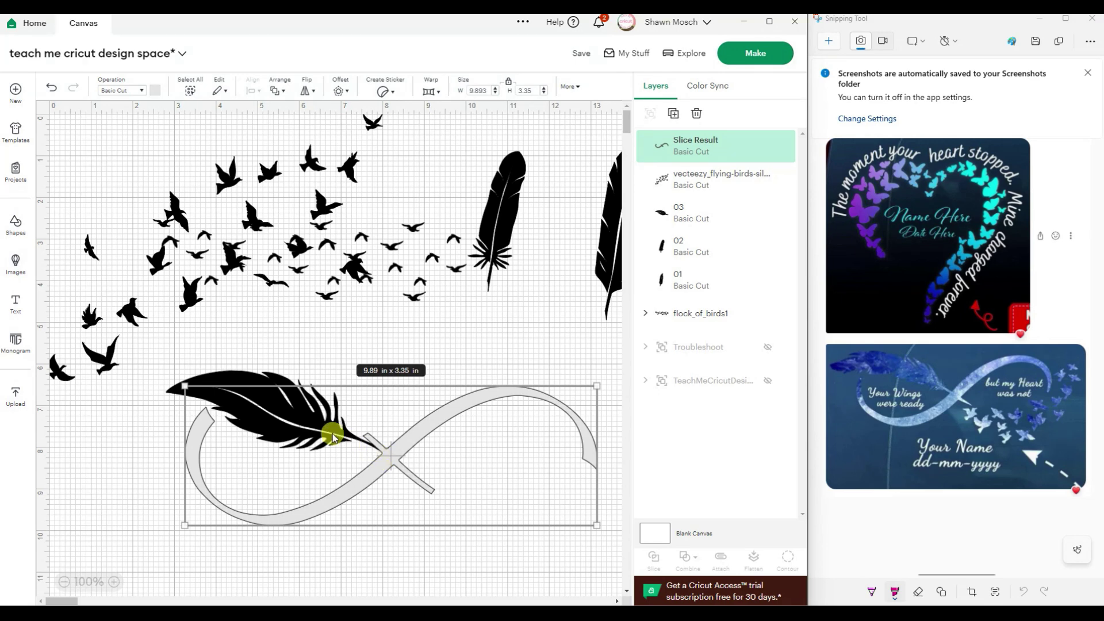
{"action": "left_click", "coordinate": [733, 219]}
{"action": "left_click_drag", "start_coordinate": [730, 217], "coordinate": [739, 144]}
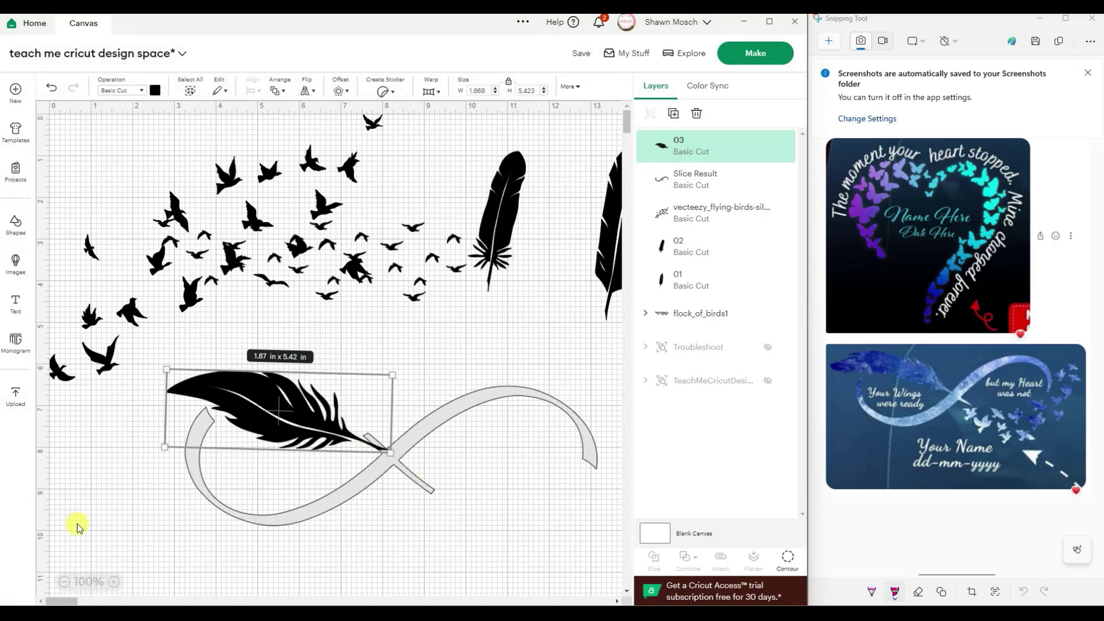
{"action": "left_click", "coordinate": [113, 583]}
{"action": "left_click", "coordinate": [113, 582]}
{"action": "left_click", "coordinate": [113, 582]}
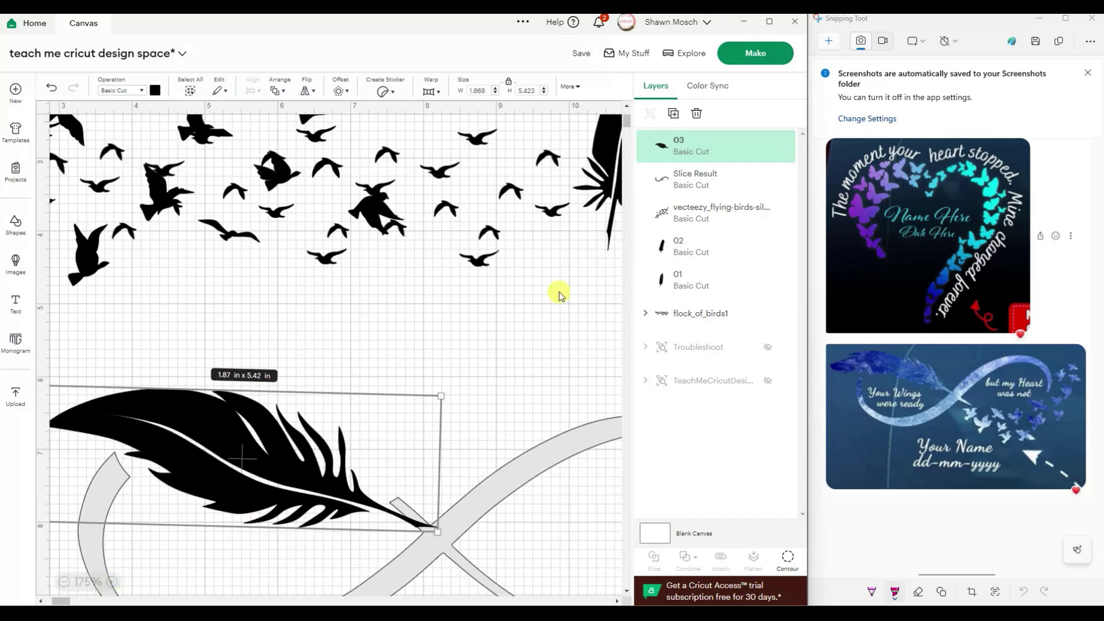
Hide the feather and place a square rotated to 316° over the infinity's crossing
{"action": "scroll", "coordinate": [575, 285], "scroll_direction": "down", "scroll_amount": 3}
{"action": "left_click", "coordinate": [708, 183]}
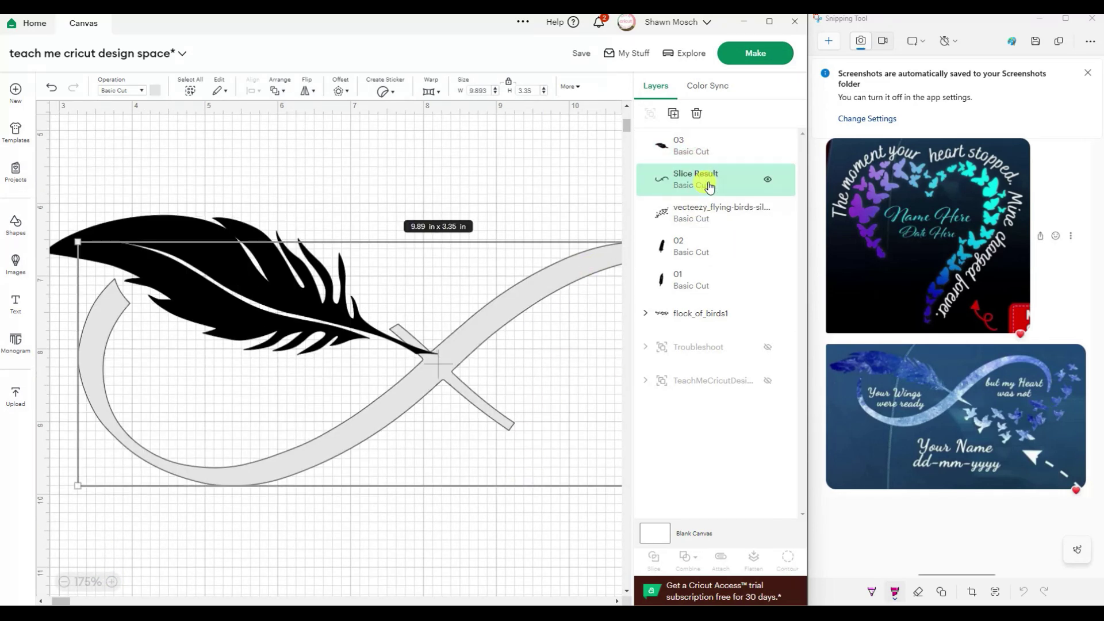
{"action": "left_click", "coordinate": [768, 148]}
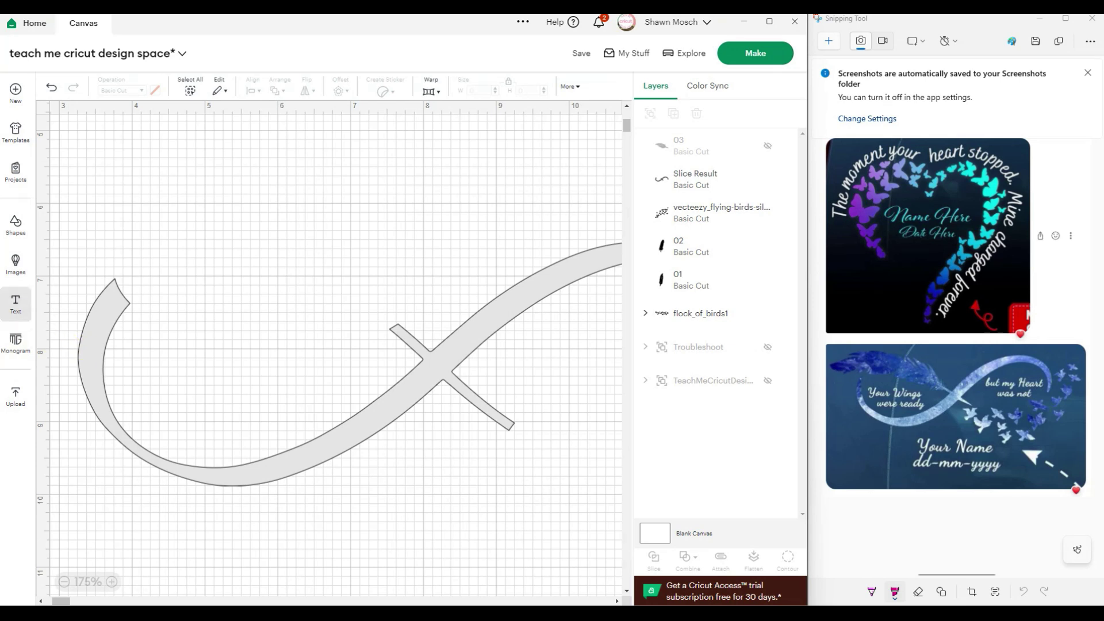
{"action": "left_click", "coordinate": [15, 225]}
{"action": "left_click", "coordinate": [151, 253]}
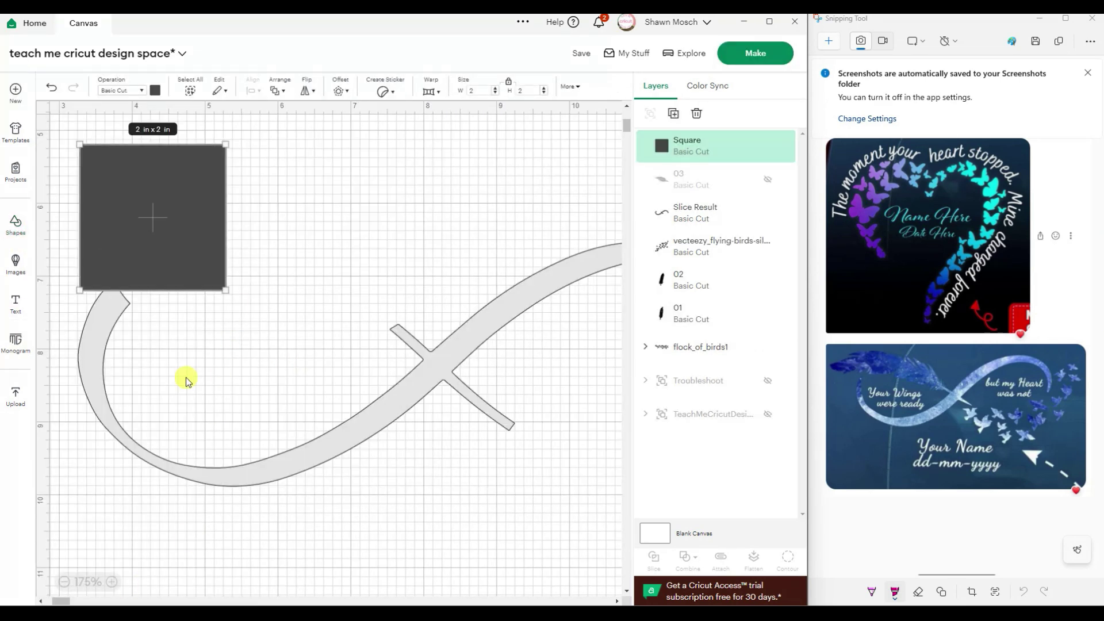
{"action": "left_click_drag", "start_coordinate": [229, 293], "coordinate": [257, 219]}
{"action": "left_click_drag", "start_coordinate": [191, 243], "coordinate": [396, 308]}
{"action": "left_click_drag", "start_coordinate": [468, 303], "coordinate": [416, 346]}
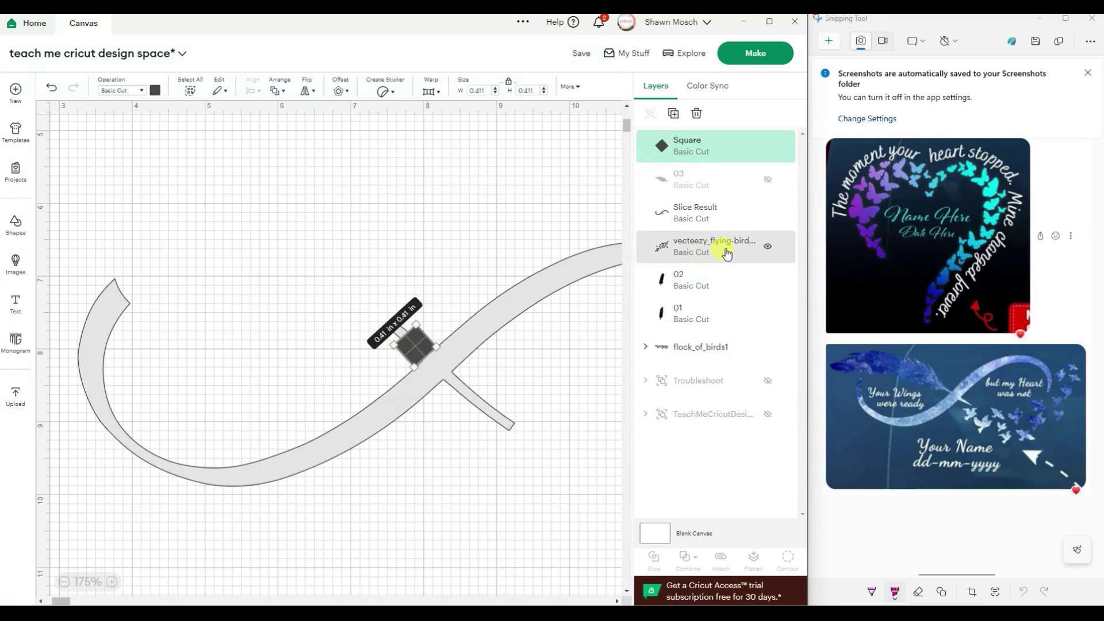
Slice the square out of the ribbon and delete the leftover square piece
{"action": "left_click", "coordinate": [730, 207], "text": "shift"}
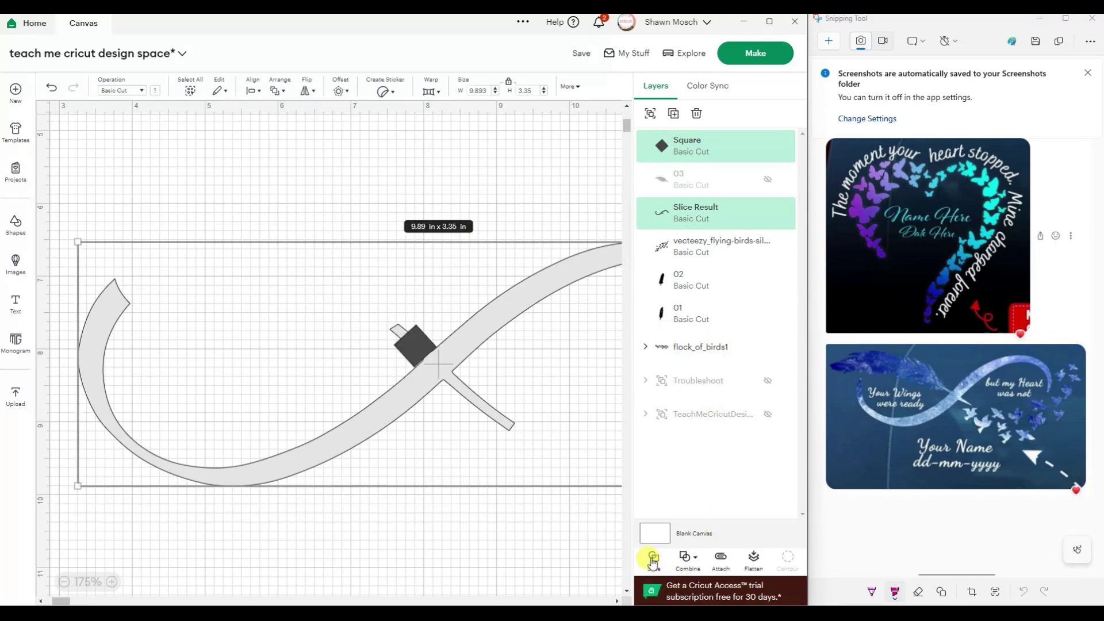
{"action": "left_click", "coordinate": [653, 559]}
{"action": "left_click", "coordinate": [414, 344]}
{"action": "left_click_drag", "start_coordinate": [419, 350], "coordinate": [423, 352]}
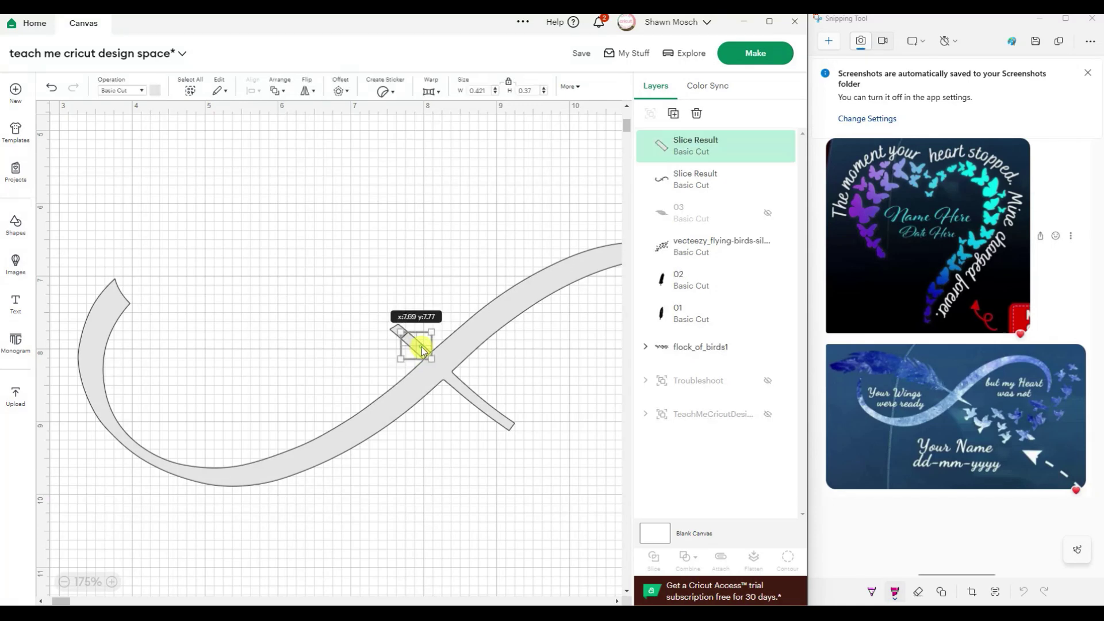
{"action": "key", "text": "Delete"}
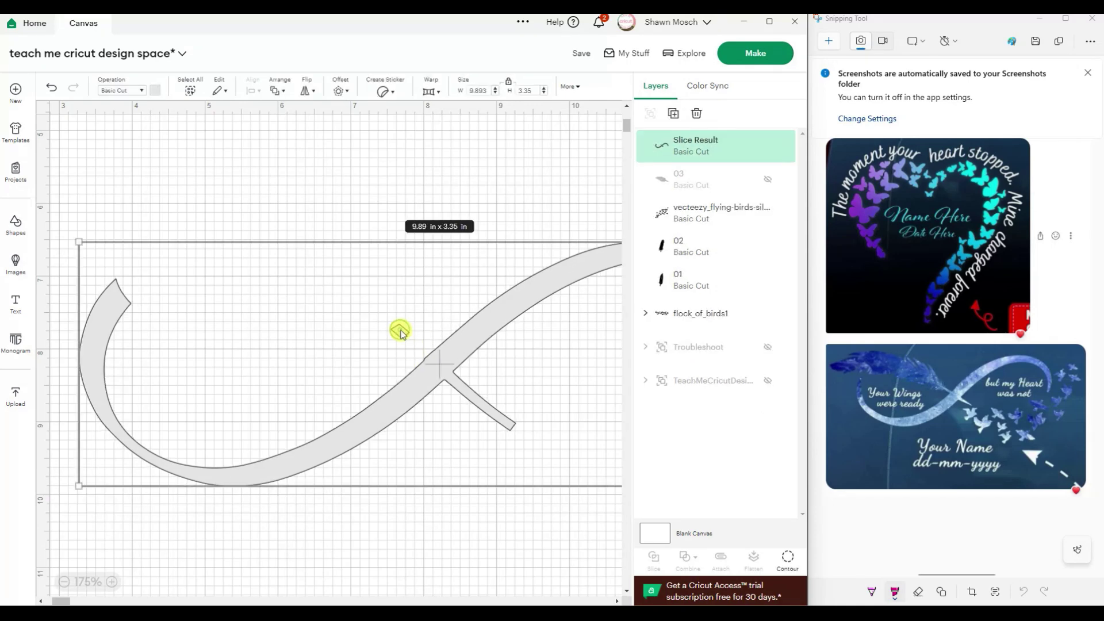
Use Contour to hide the stray diamond piece's cut on the ribbon
{"action": "left_click", "coordinate": [791, 565]}
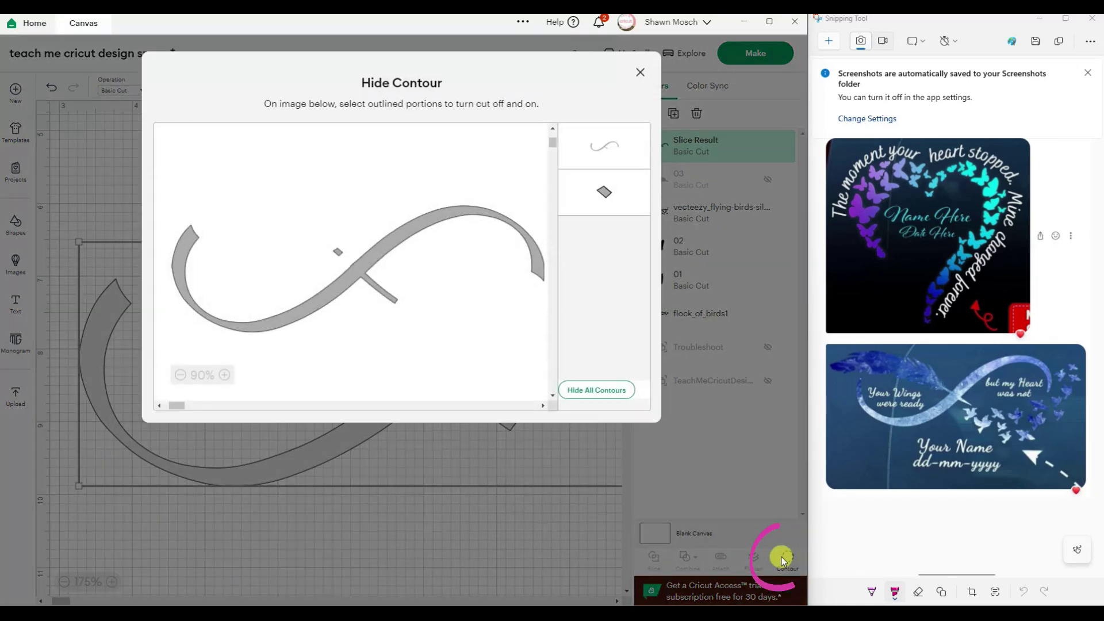
{"action": "left_click", "coordinate": [615, 195]}
{"action": "left_click", "coordinate": [639, 75]}
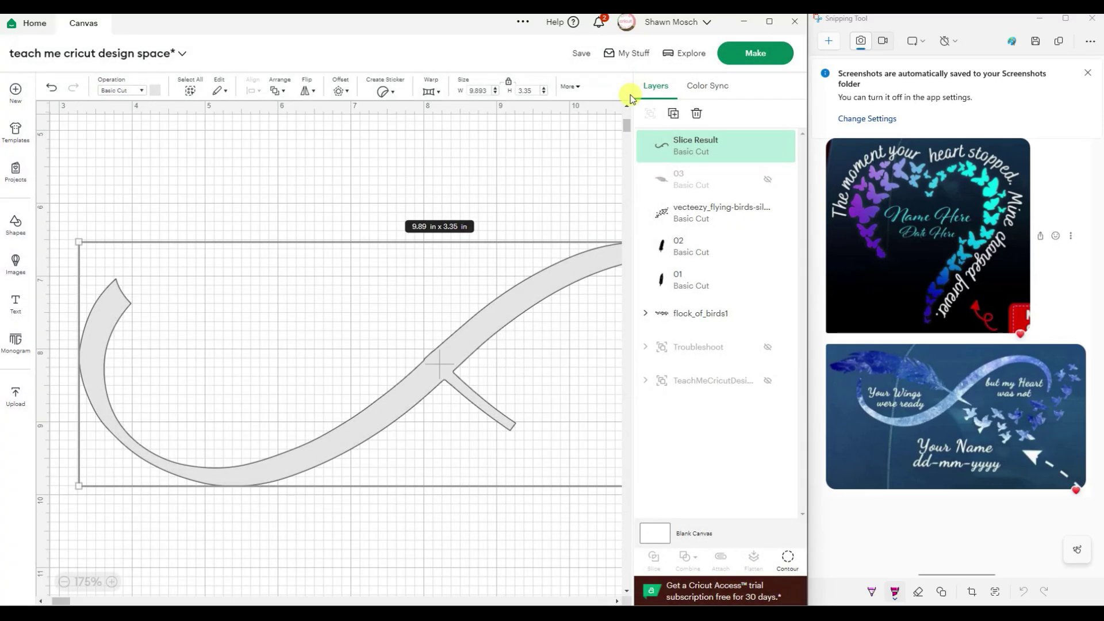
Show feather layer 03 again and move it onto the infinity's left loop
{"action": "left_click", "coordinate": [766, 182]}
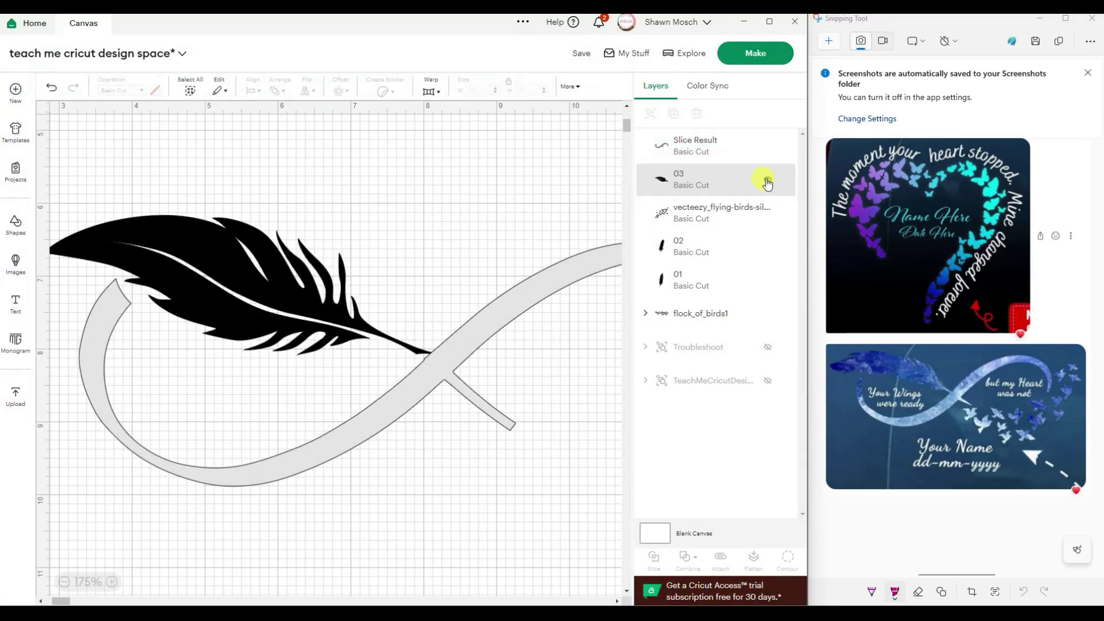
{"action": "left_click", "coordinate": [297, 305]}
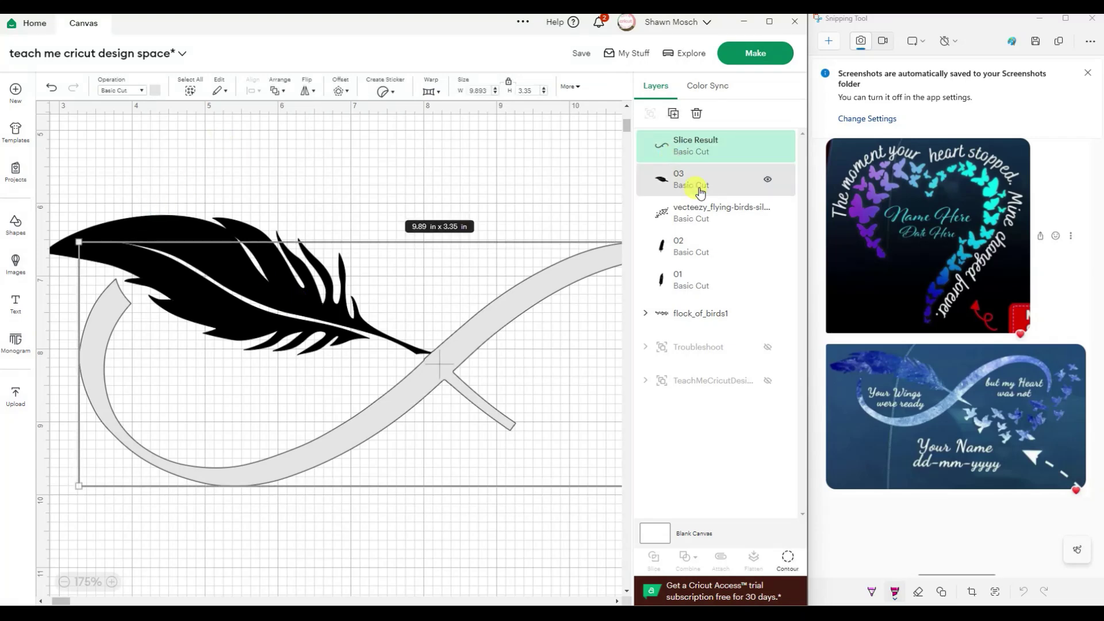
{"action": "left_click_drag", "start_coordinate": [164, 227], "coordinate": [182, 242]}
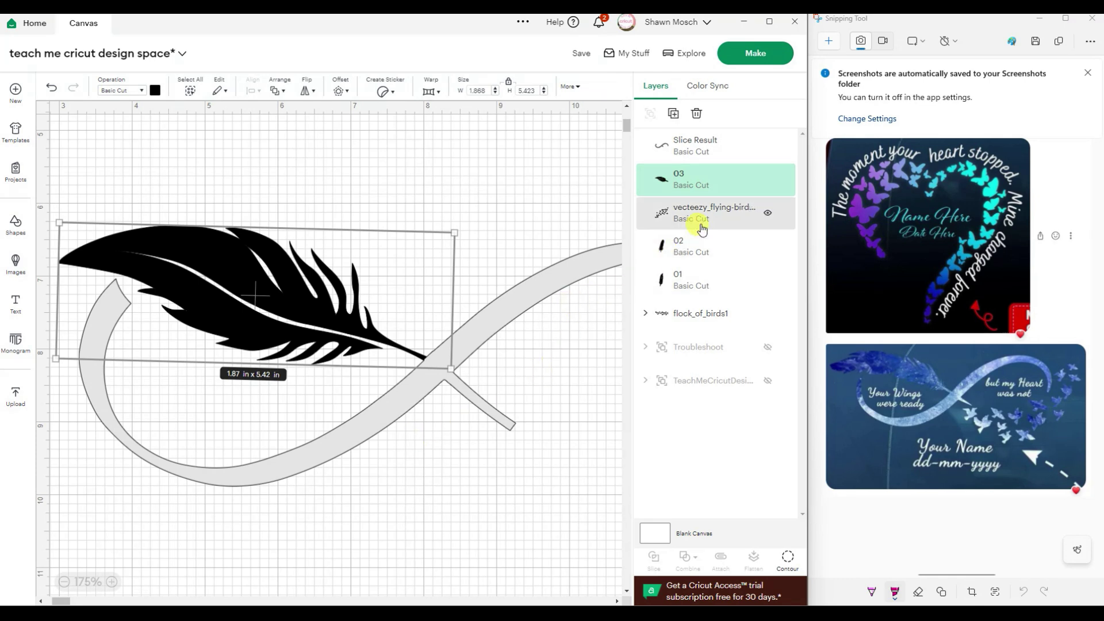
Weld feather 03 with the Slice Result ribbon into one Weld Result, then zoom out
{"action": "left_click", "coordinate": [670, 143], "text": "shift"}
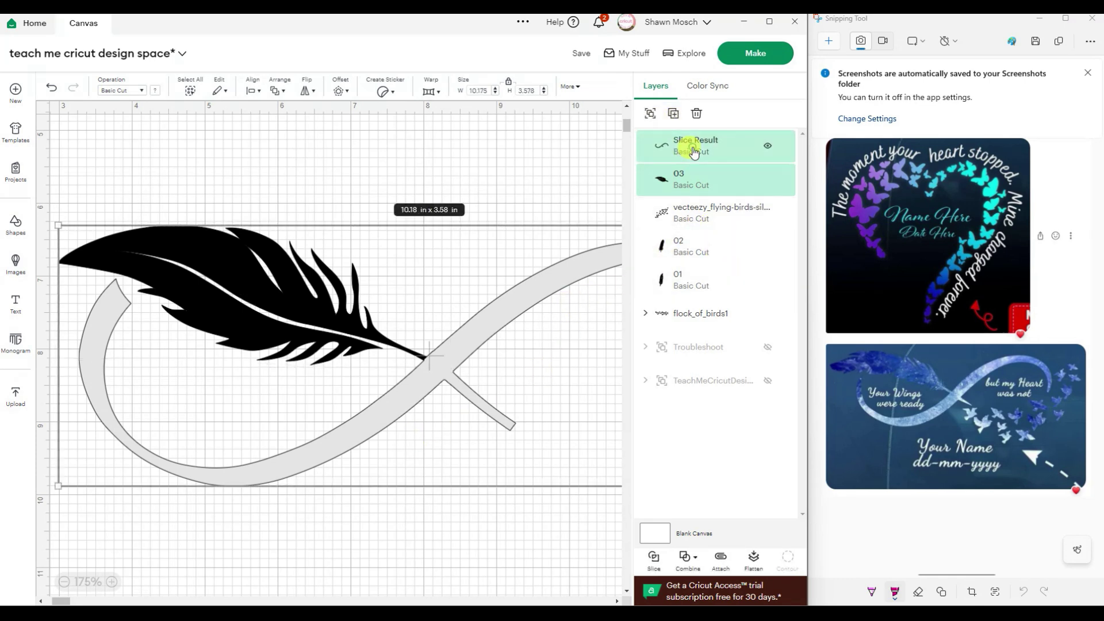
{"action": "left_click", "coordinate": [683, 560]}
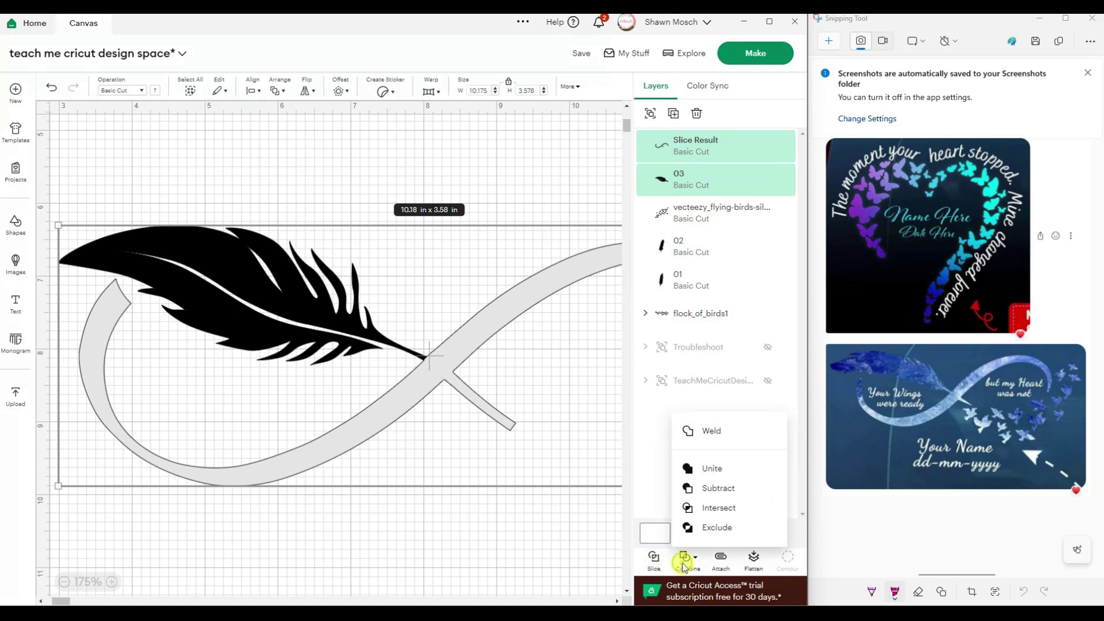
{"action": "left_click", "coordinate": [718, 430]}
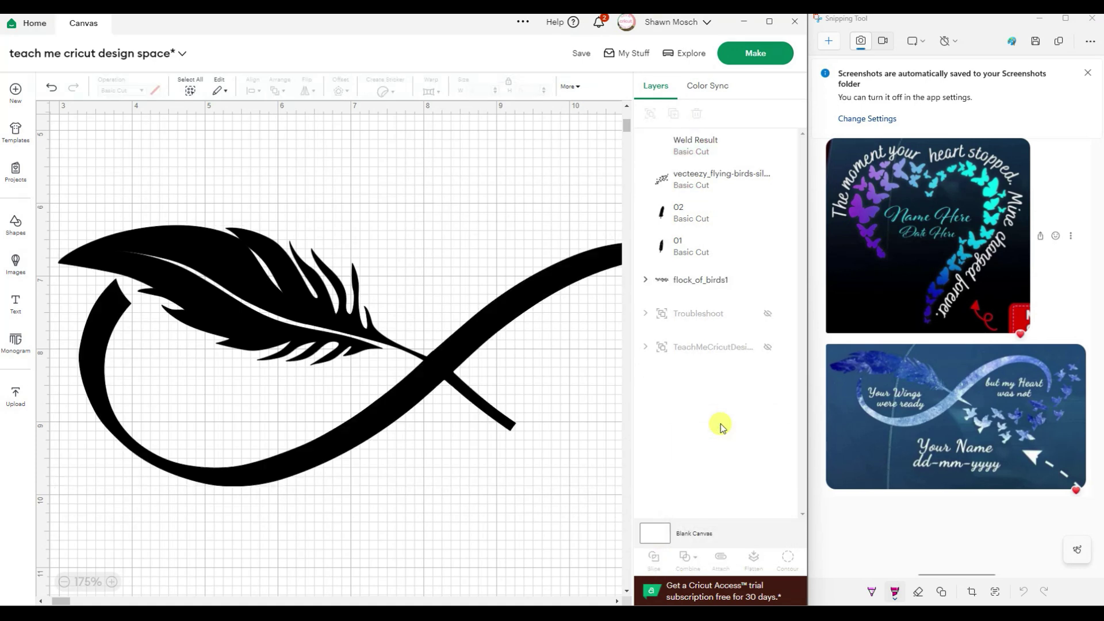
{"action": "left_click", "coordinate": [65, 582]}
{"action": "left_click", "coordinate": [65, 582]}
{"action": "left_click", "coordinate": [65, 582]}
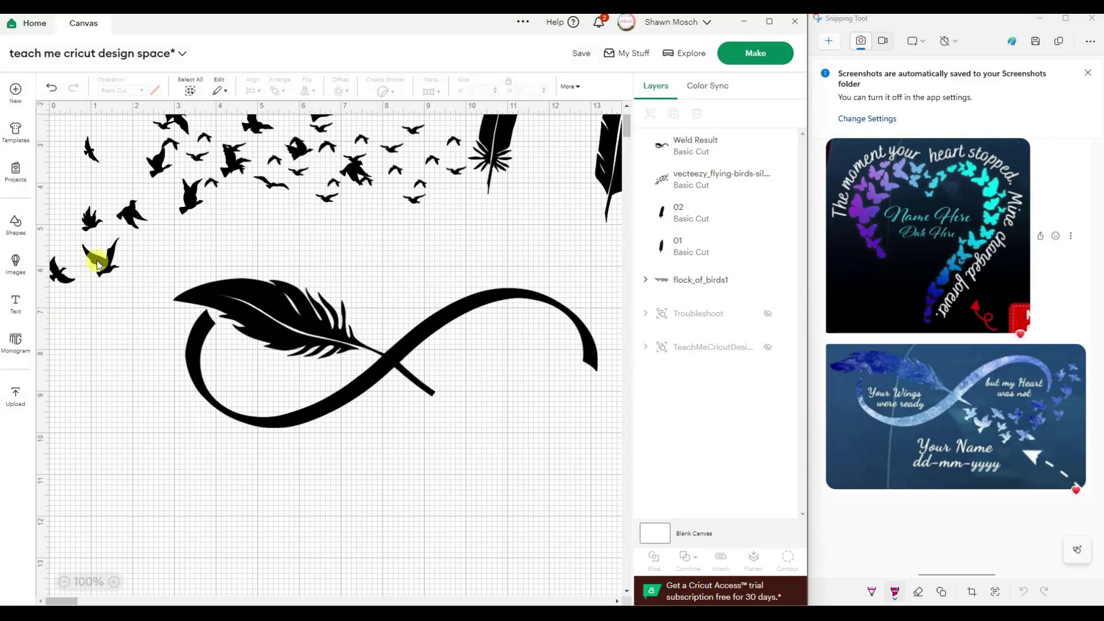
Shrink the flying birds to 3.84 x 3.08 in and bring them beside the infinity
{"action": "left_click_drag", "start_coordinate": [109, 262], "coordinate": [341, 549]}
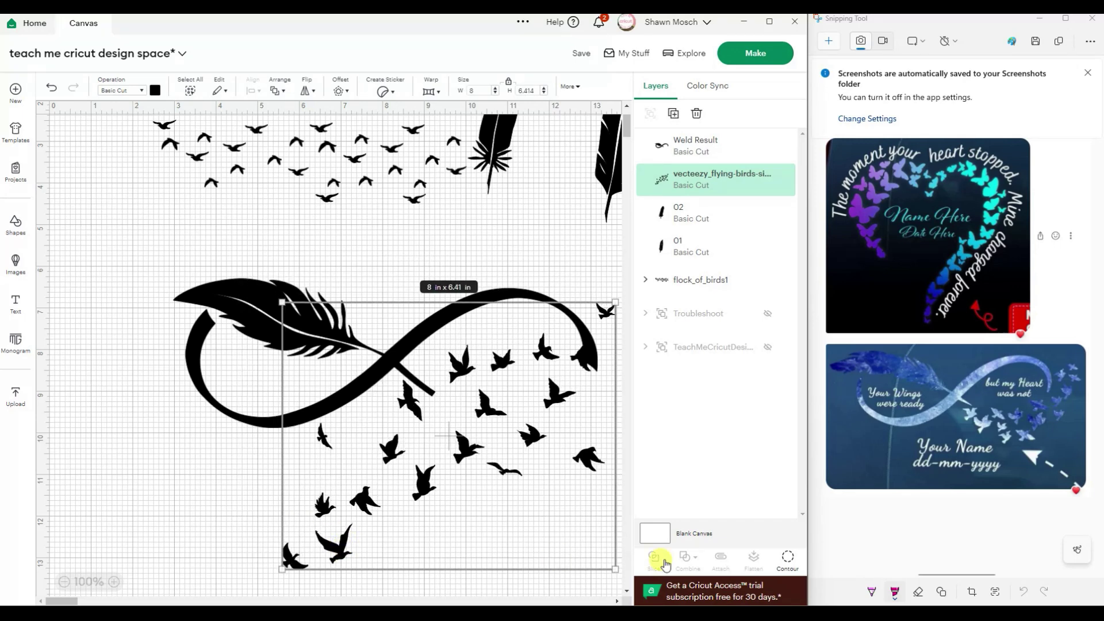
{"action": "left_click_drag", "start_coordinate": [610, 566], "coordinate": [441, 430]}
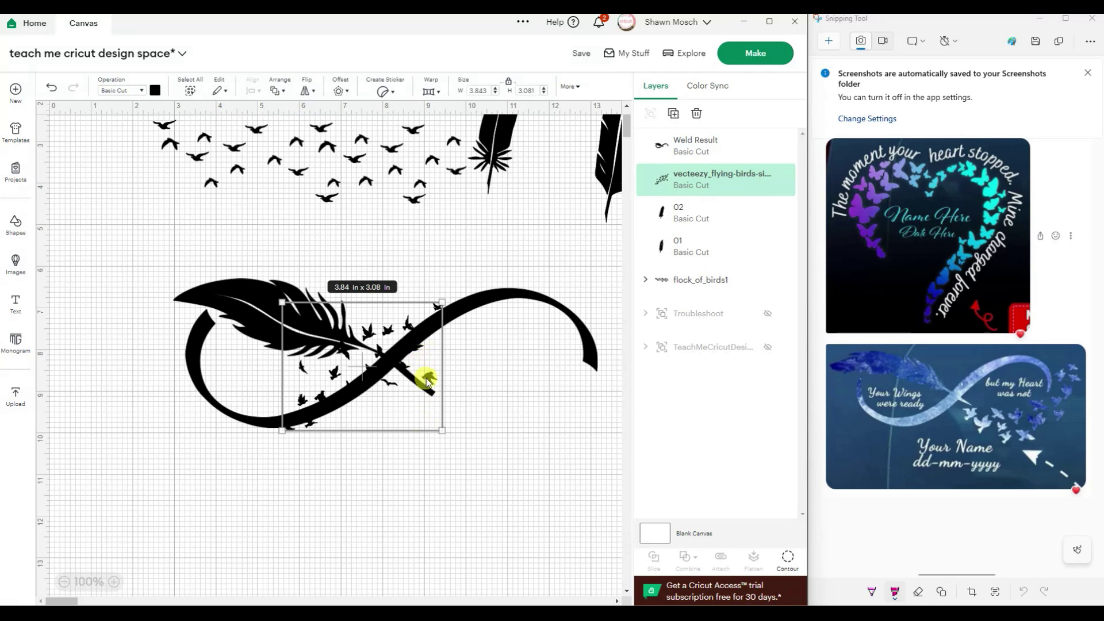
{"action": "left_click_drag", "start_coordinate": [427, 380], "coordinate": [405, 509]}
{"action": "left_click_drag", "start_coordinate": [406, 334], "coordinate": [524, 487]}
{"action": "left_click", "coordinate": [399, 362]}
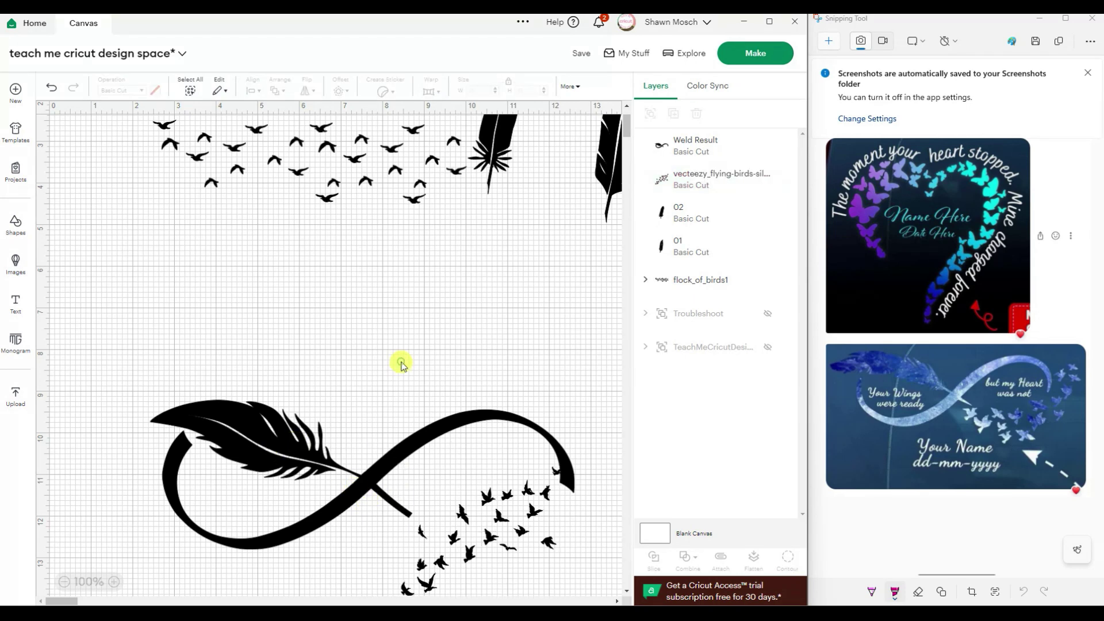
{"action": "left_click_drag", "start_coordinate": [290, 438], "coordinate": [266, 345]}
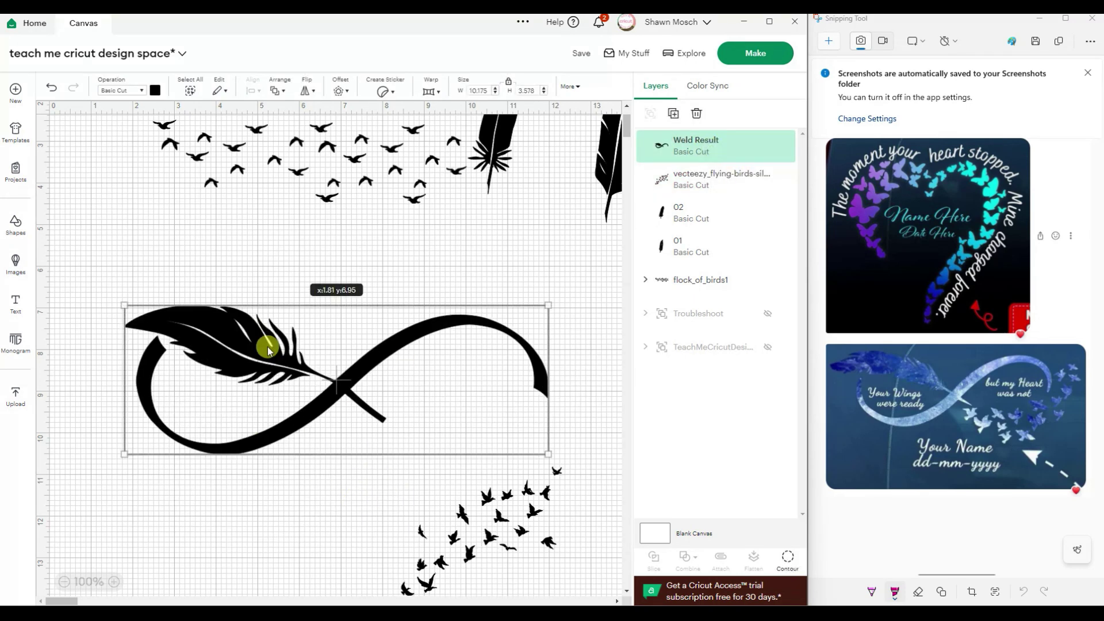
Maximize the window and settle the bird flock over the infinity's right loop
{"action": "left_click", "coordinate": [770, 26]}
{"action": "left_click_drag", "start_coordinate": [510, 522], "coordinate": [495, 438]}
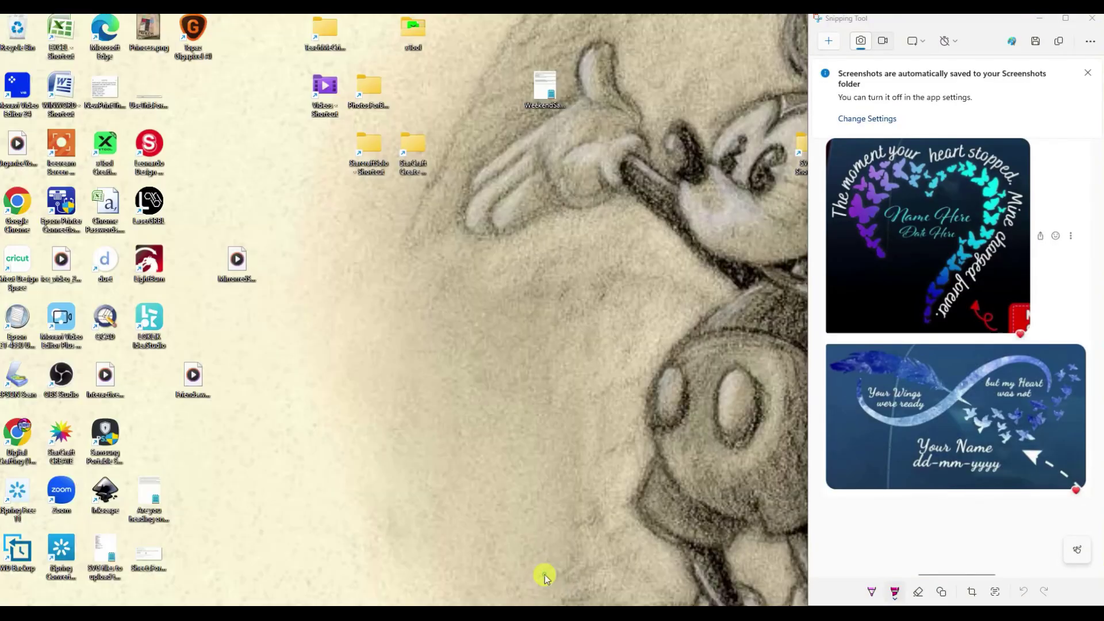
{"action": "left_click", "coordinate": [537, 566]}
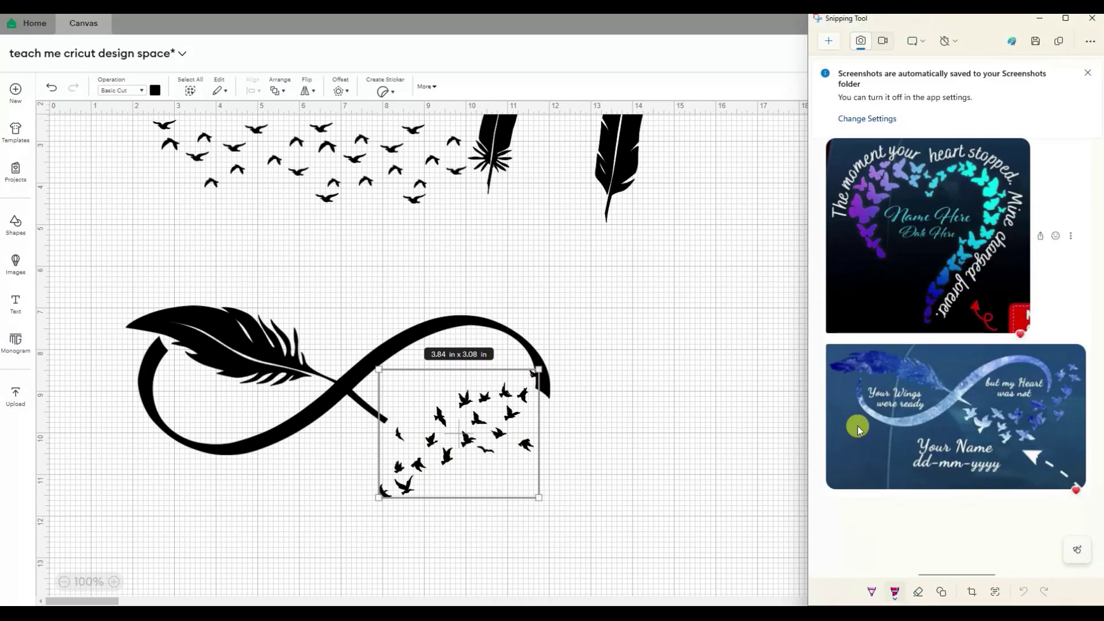
{"action": "left_click", "coordinate": [425, 462]}
{"action": "left_click_drag", "start_coordinate": [425, 463], "coordinate": [421, 411]}
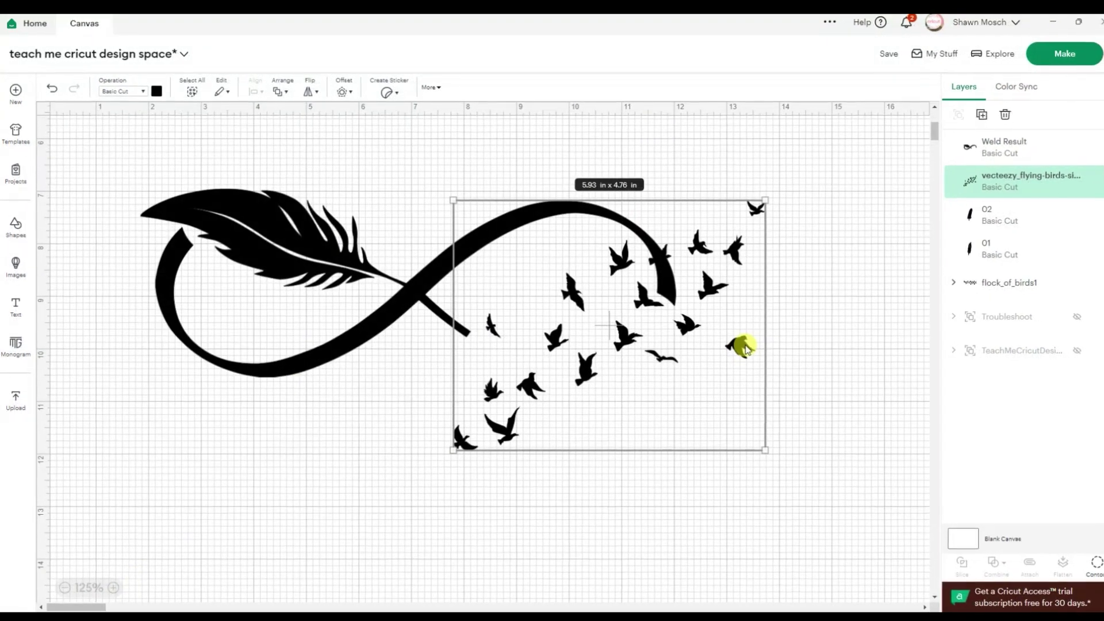
Enlarge the bird flock to 7.76 x 6.22 in and nudge it up and left
{"action": "left_click_drag", "start_coordinate": [732, 347], "coordinate": [722, 293]}
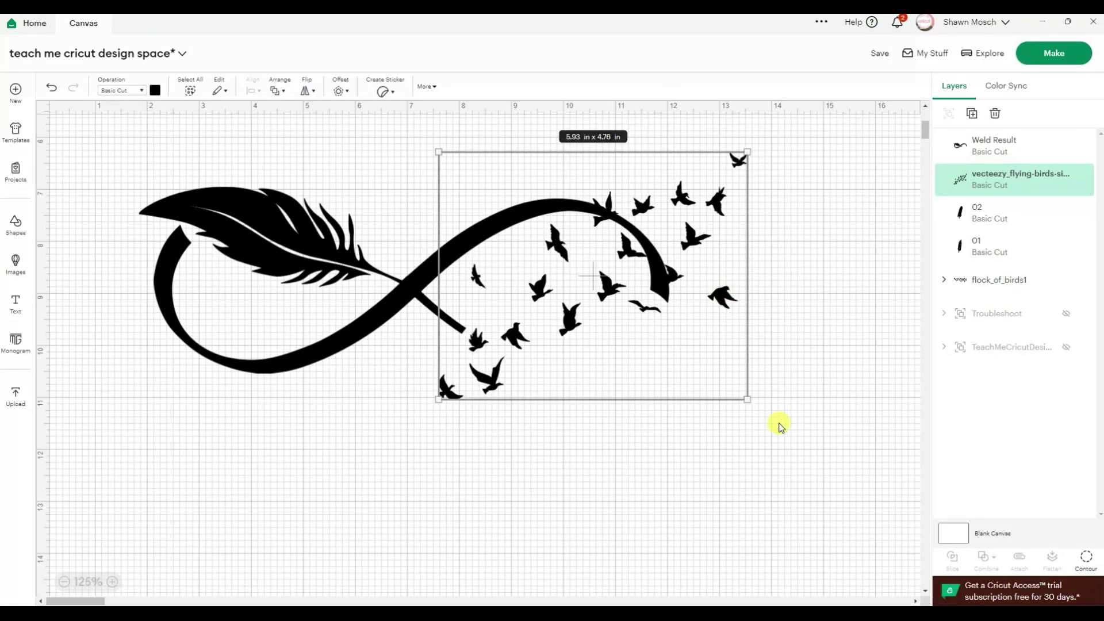
{"action": "left_click_drag", "start_coordinate": [746, 399], "coordinate": [803, 443]}
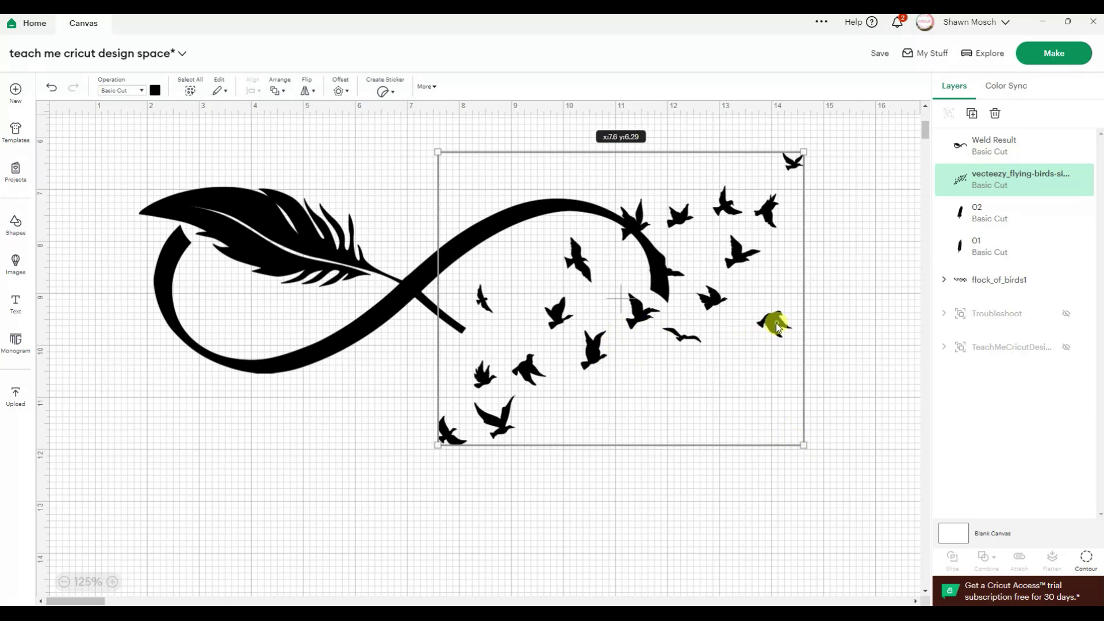
{"action": "left_click_drag", "start_coordinate": [771, 320], "coordinate": [769, 288]}
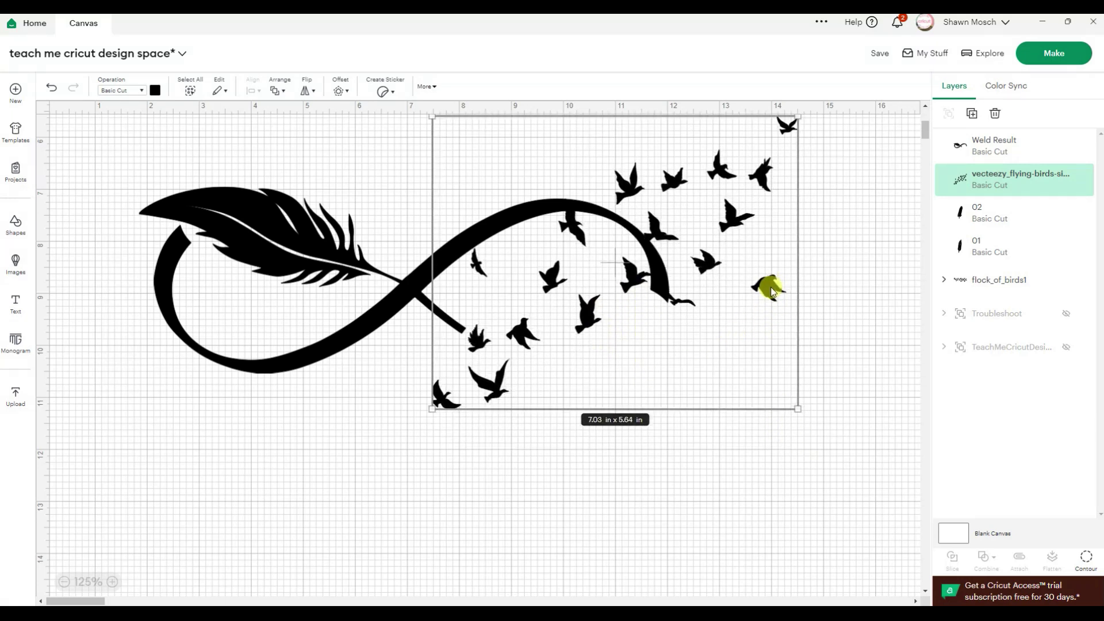
{"action": "left_click_drag", "start_coordinate": [797, 409], "coordinate": [827, 439]}
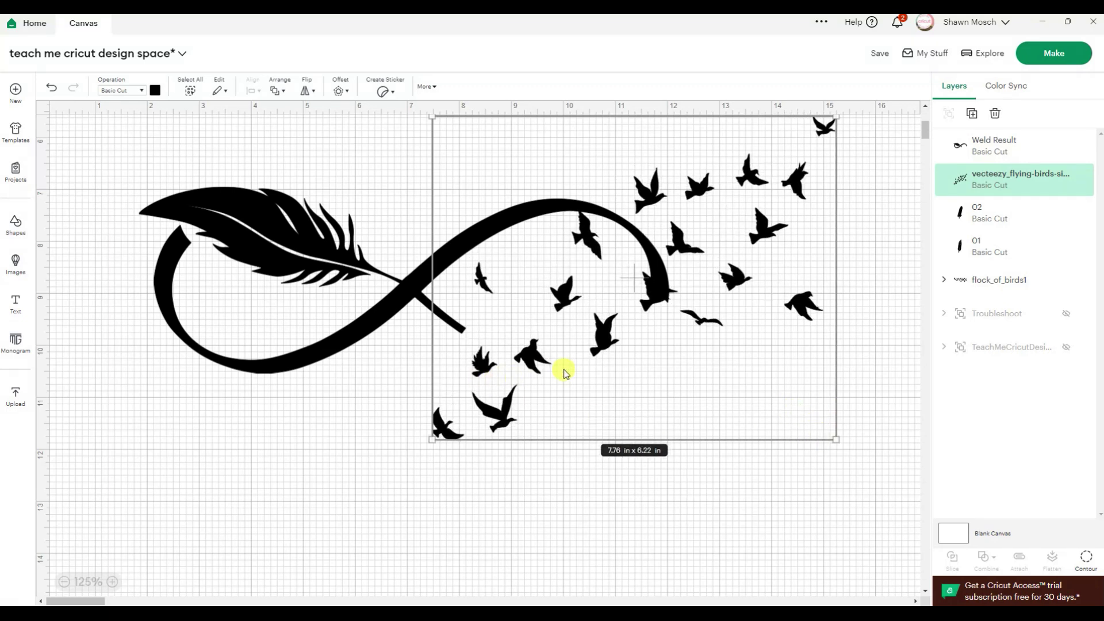
{"action": "key", "text": "Up"}
{"action": "key", "text": "Up"}
{"action": "key", "text": "Up"}
{"action": "key", "text": "Up"}
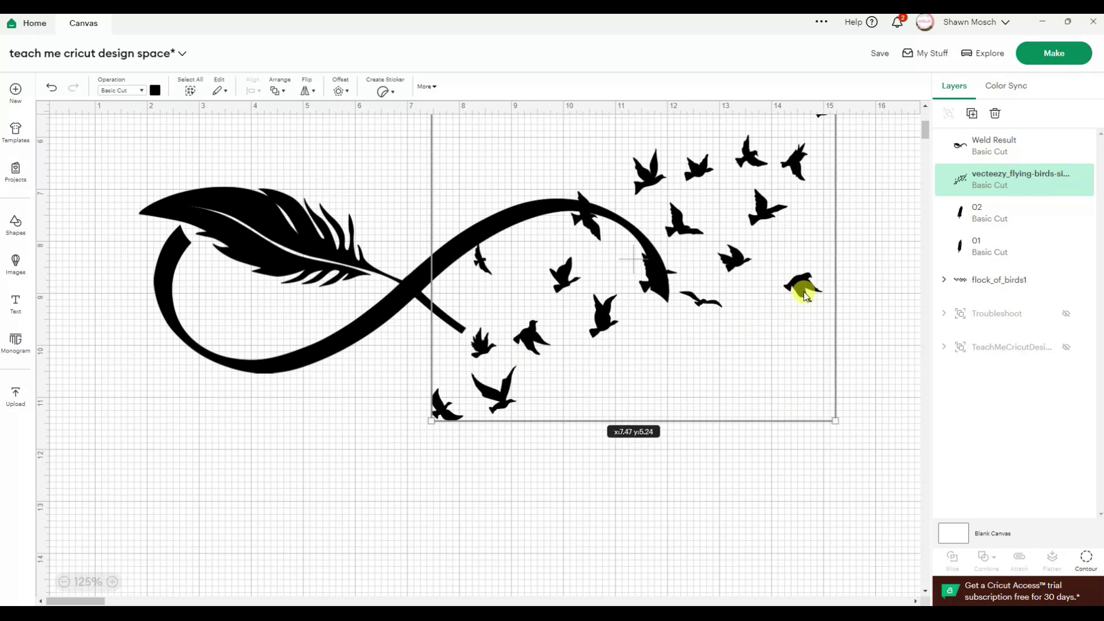
{"action": "key", "text": "Left"}
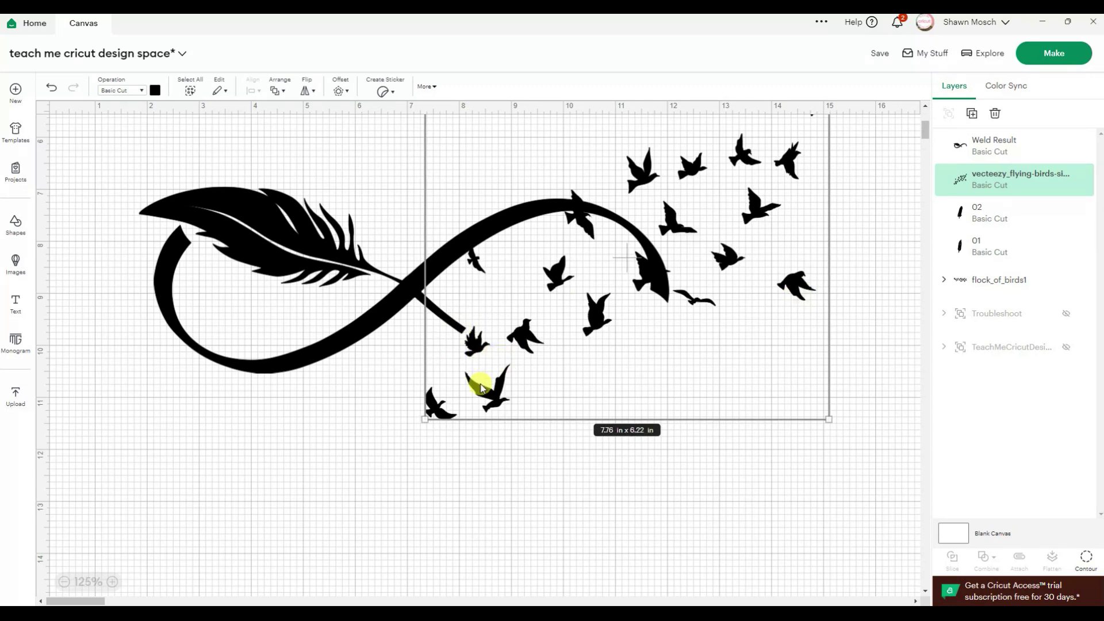
Copy and paste the bird flock, moving the duplicate out to the canvas's right edge
{"action": "key", "text": "ctrl+c"}
{"action": "key", "text": "ctrl+v"}
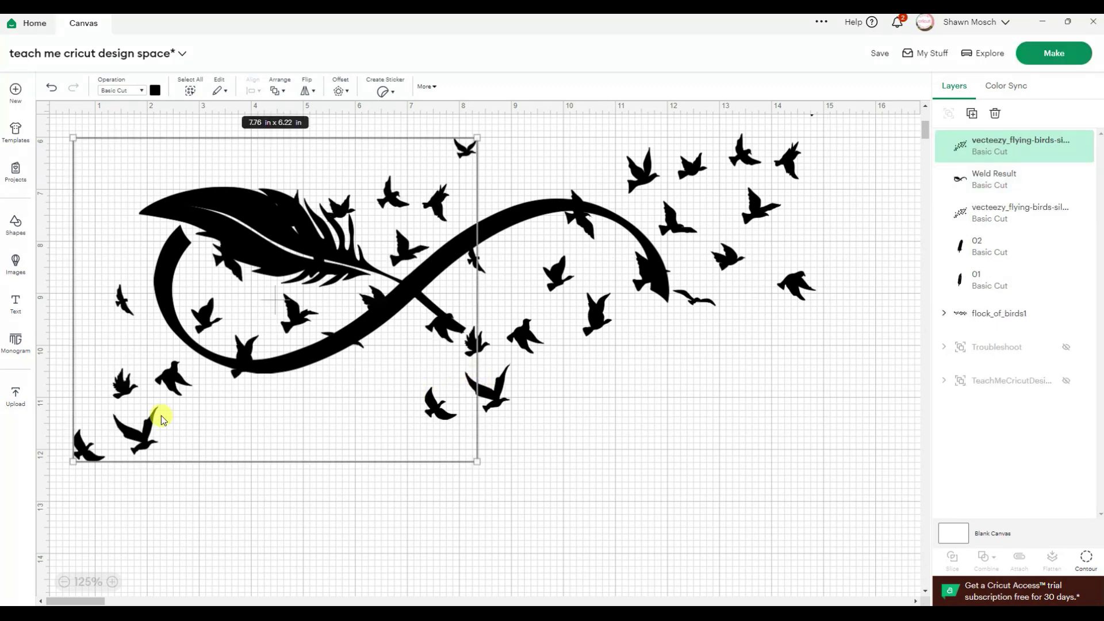
{"action": "left_click_drag", "start_coordinate": [131, 389], "coordinate": [896, 446]}
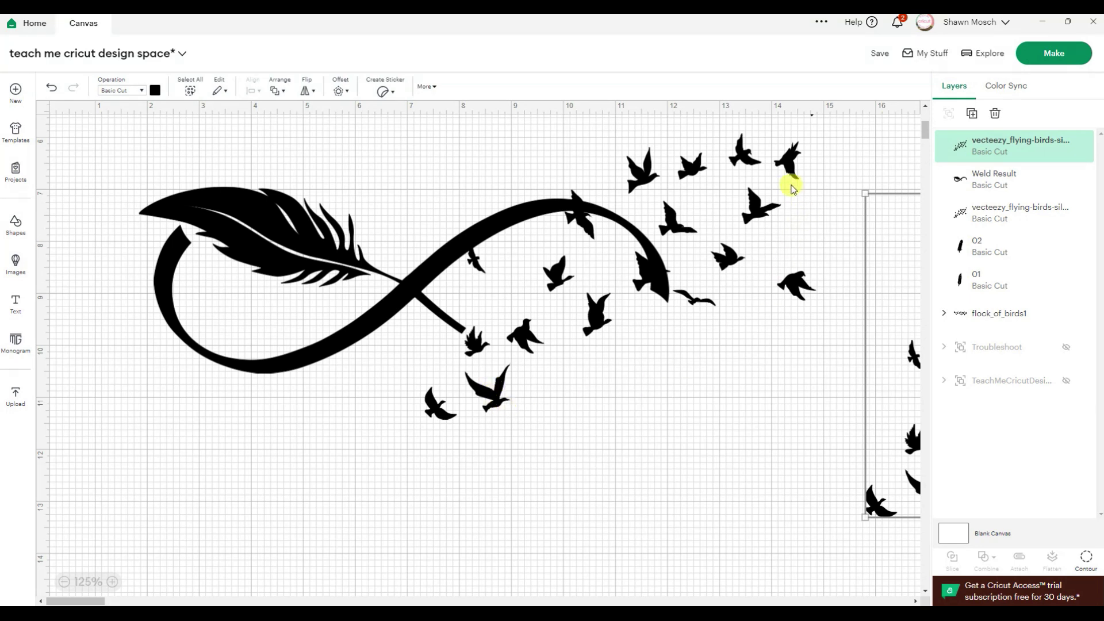
{"action": "left_click", "coordinate": [800, 287]}
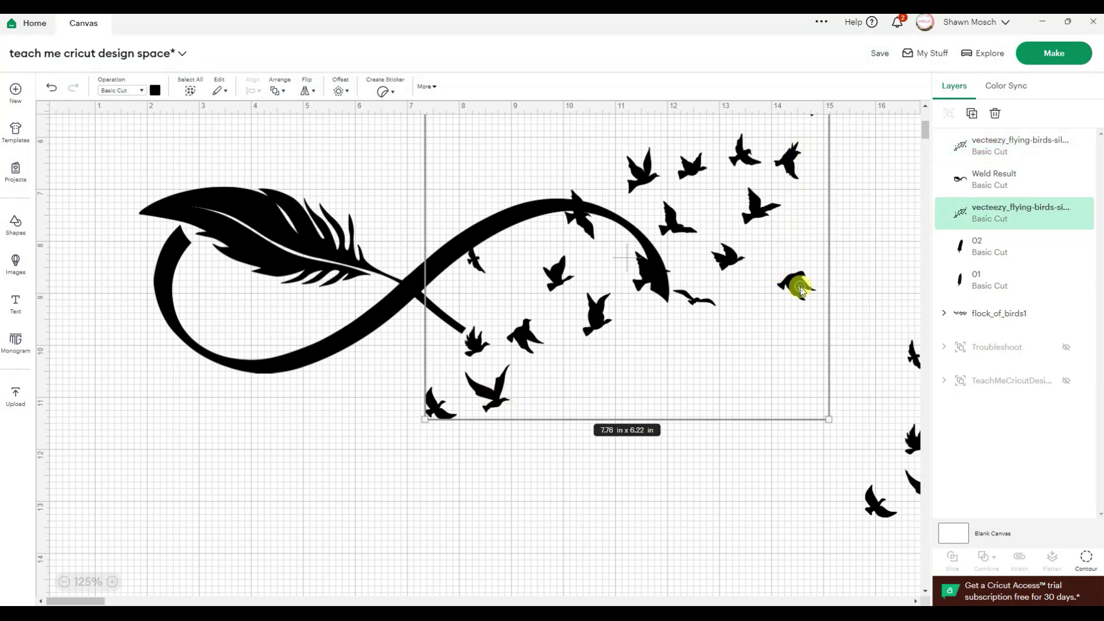
Hide all bird contours in the flock except one small 0.47 x 0.57 in bird
{"action": "left_click", "coordinate": [1088, 561]}
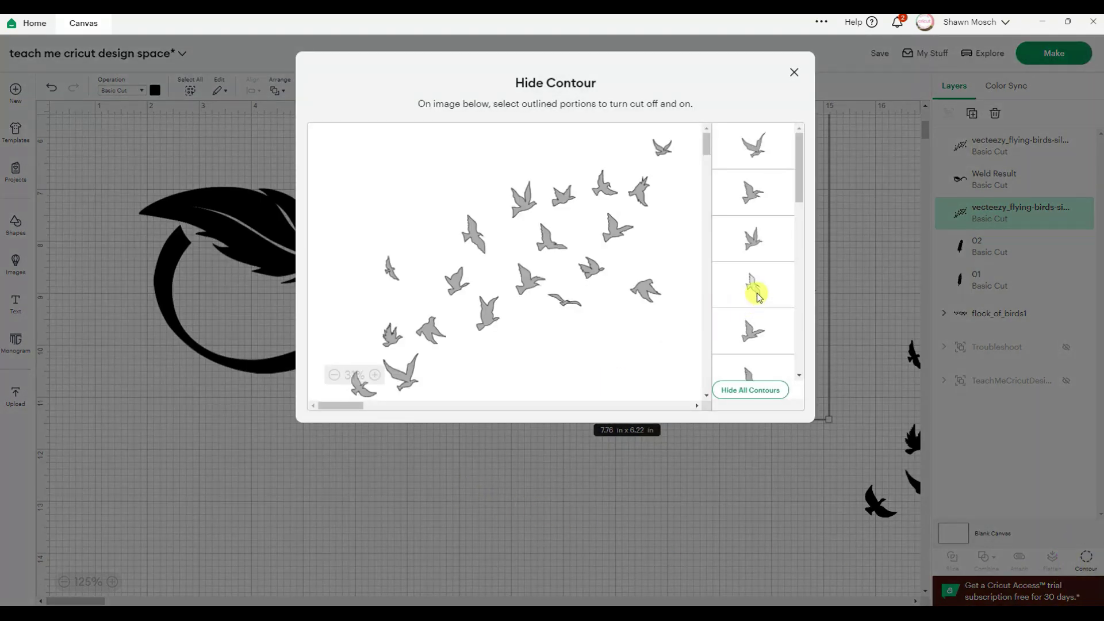
{"action": "left_click", "coordinate": [745, 390]}
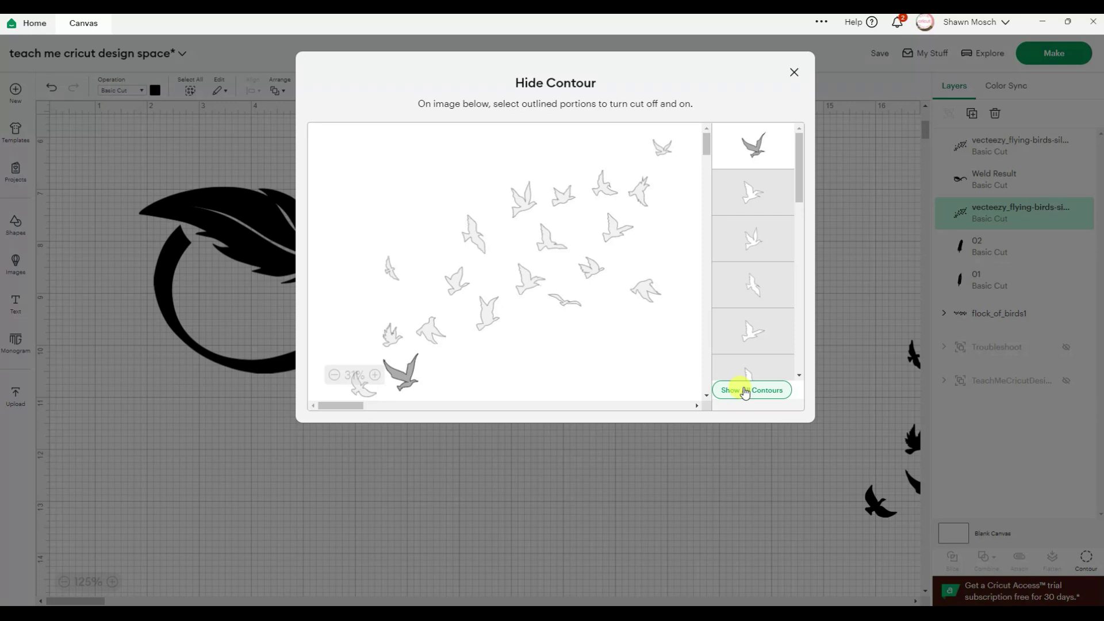
{"action": "left_click", "coordinate": [391, 340]}
{"action": "left_click", "coordinate": [410, 385]}
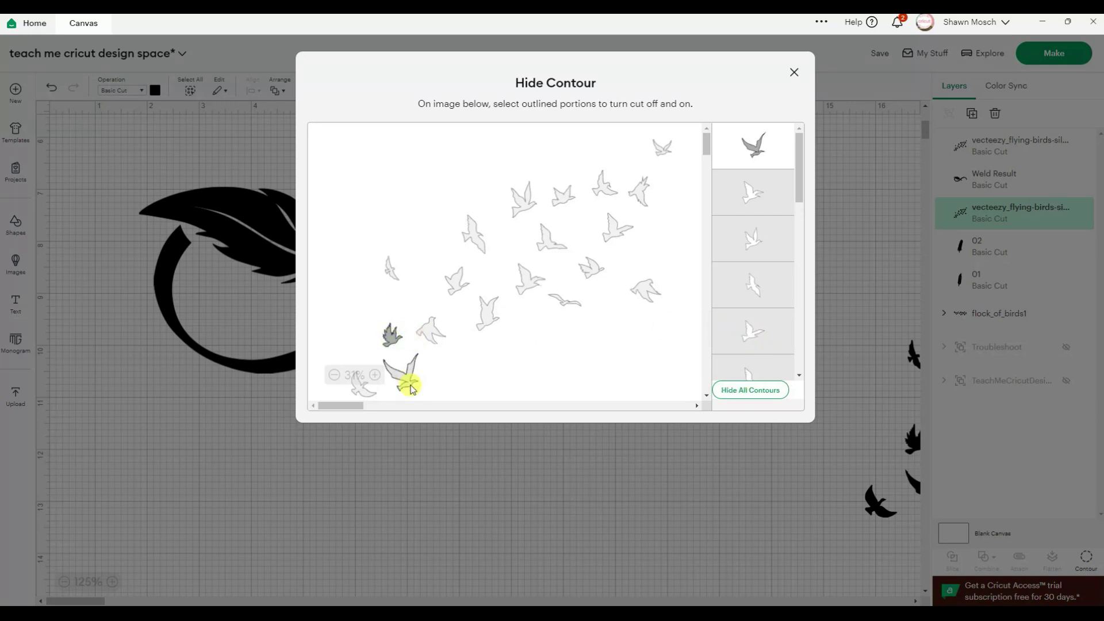
{"action": "left_click", "coordinate": [791, 71]}
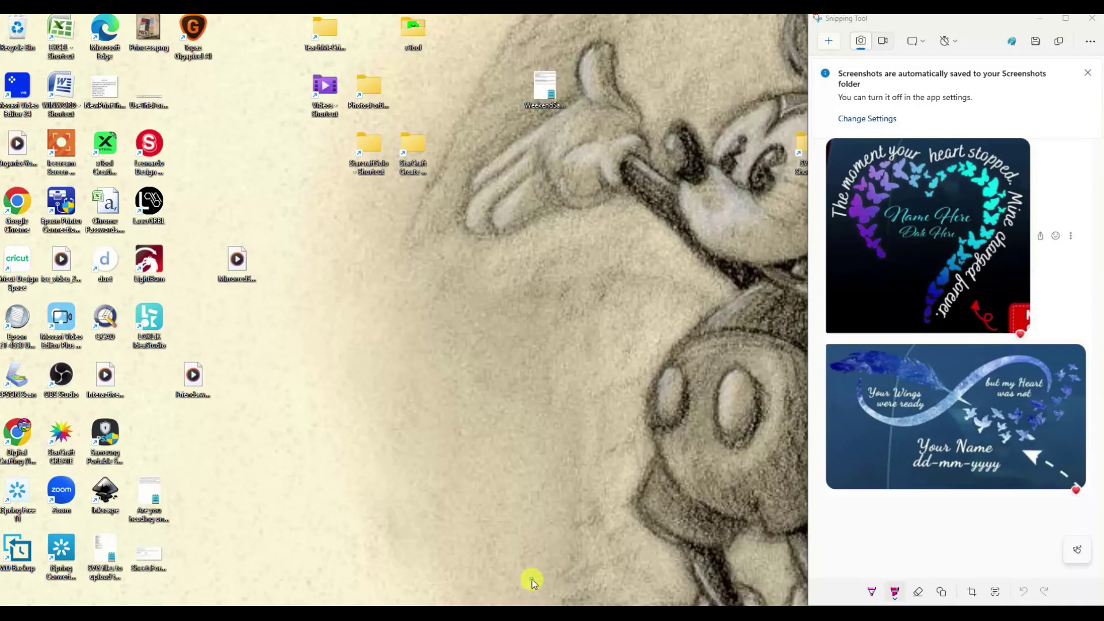
Set the flying-bird flock beside the infinity's tail bird and paste a copy at the canvas's right edge
{"action": "left_click", "coordinate": [529, 581]}
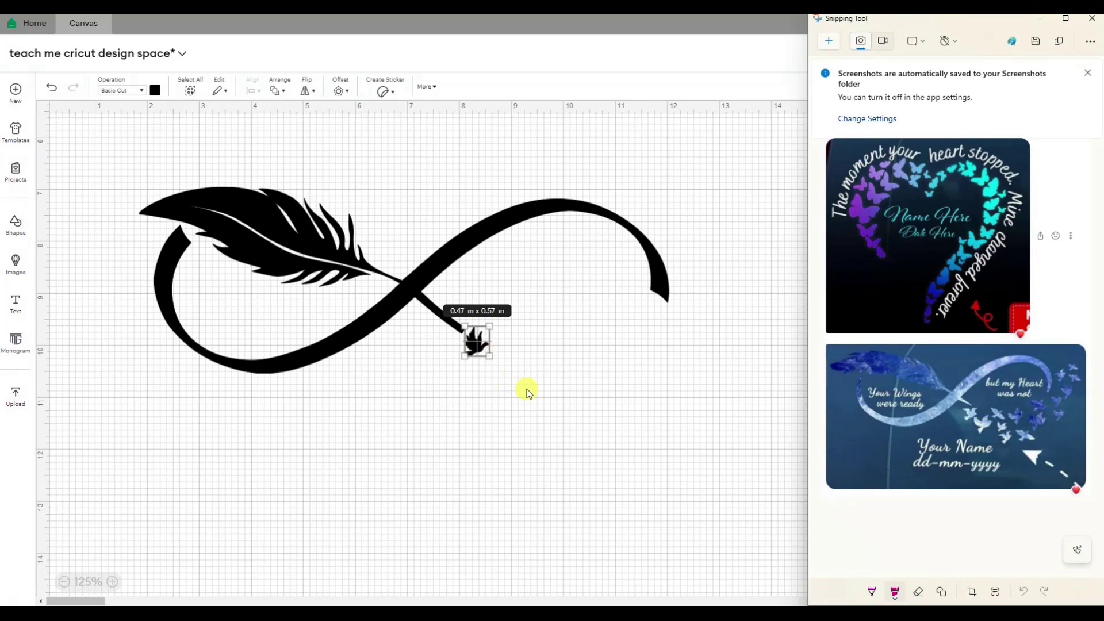
{"action": "left_click", "coordinate": [562, 448]}
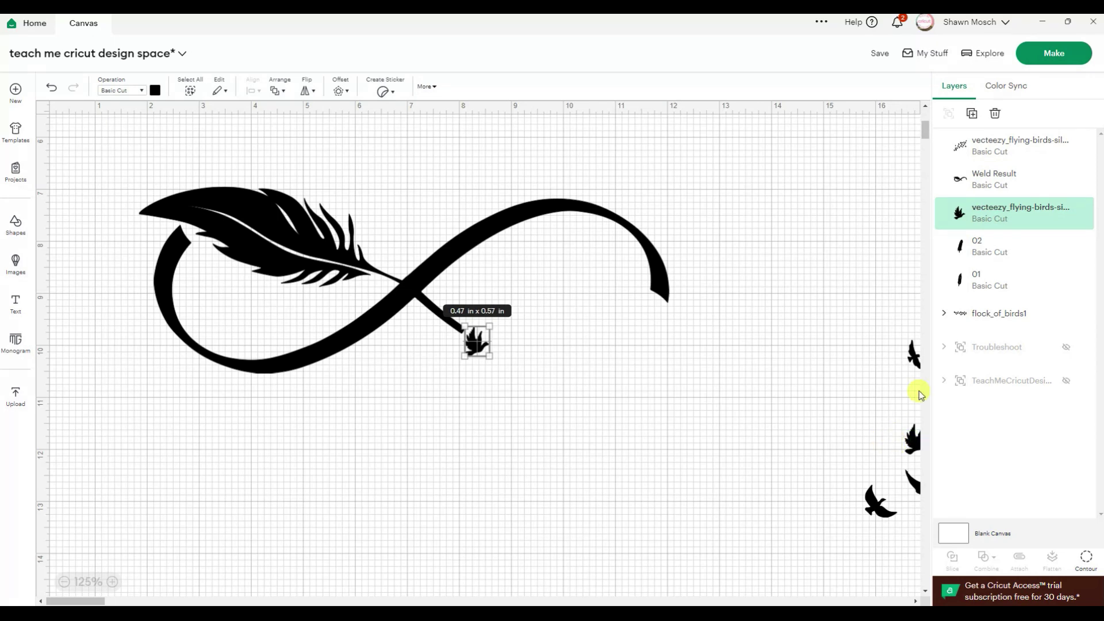
{"action": "left_click", "coordinate": [971, 150]}
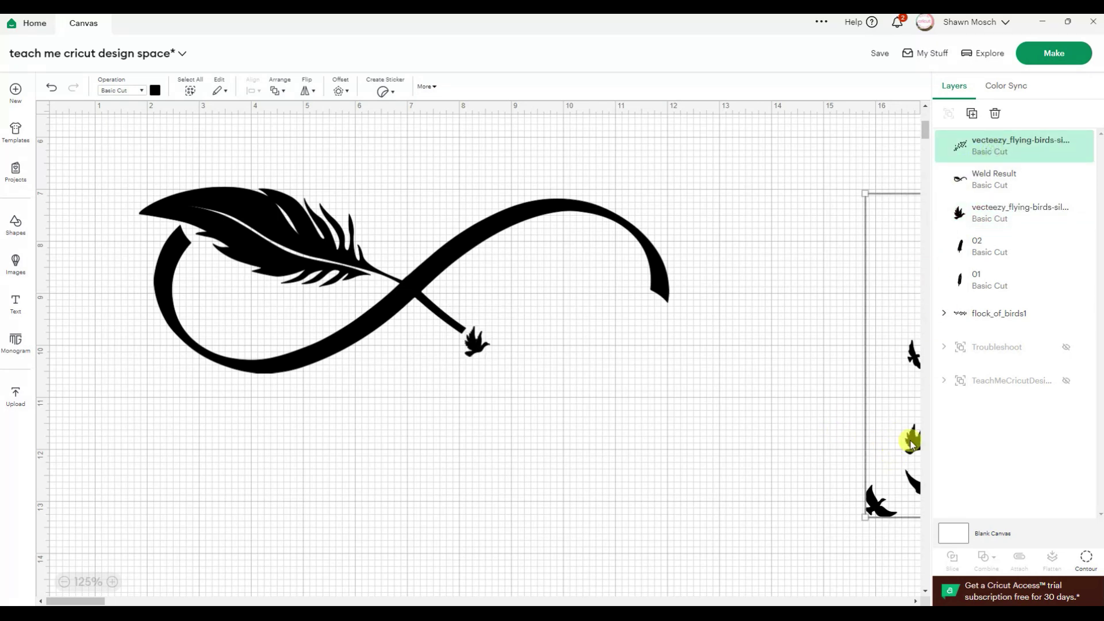
{"action": "left_click_drag", "start_coordinate": [914, 448], "coordinate": [589, 435]}
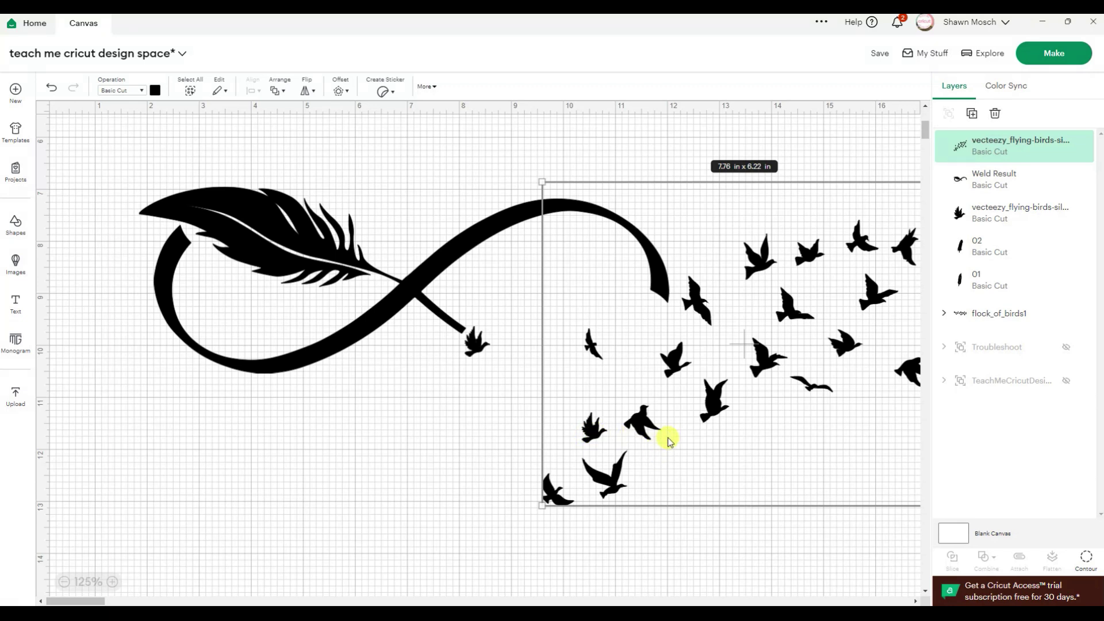
{"action": "left_click_drag", "start_coordinate": [715, 407], "coordinate": [554, 420]}
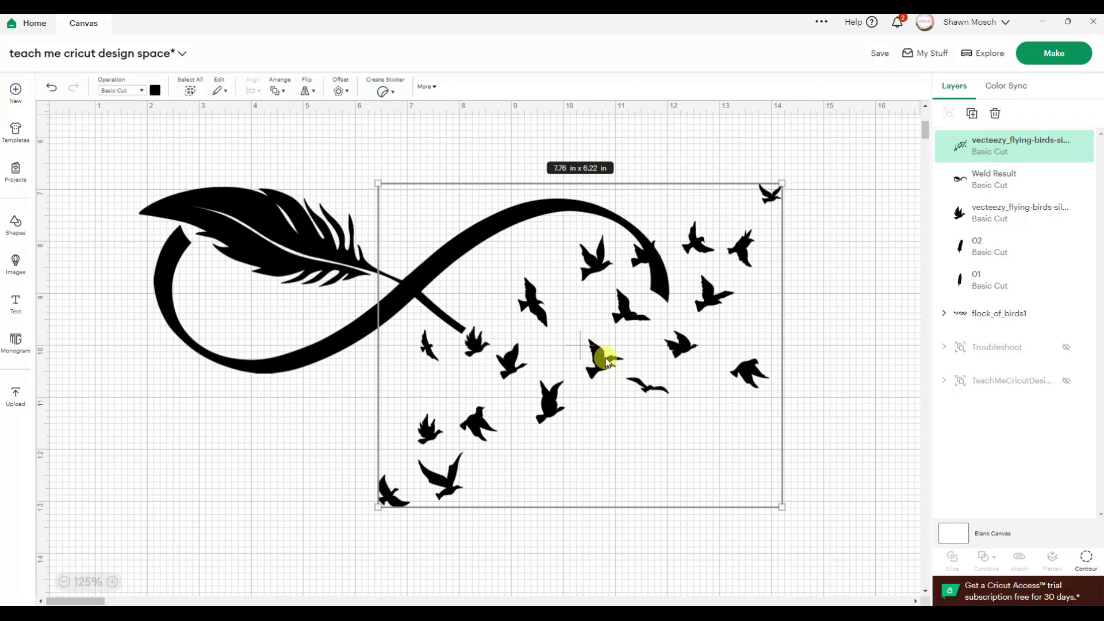
{"action": "key", "text": "ctrl+v"}
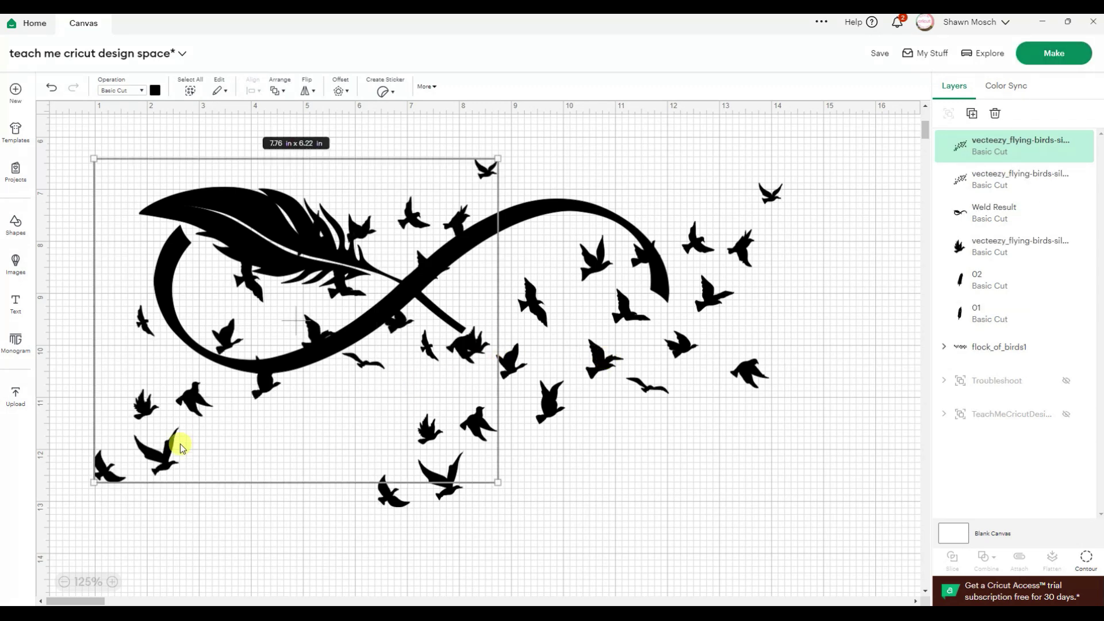
{"action": "left_click_drag", "start_coordinate": [177, 443], "coordinate": [907, 503]}
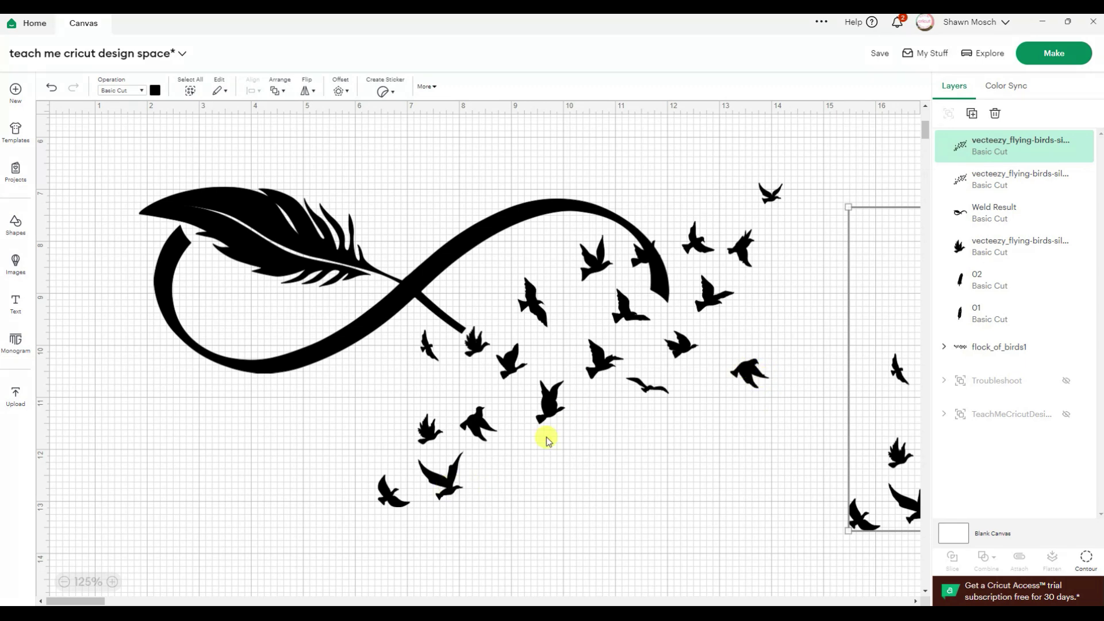
In Hide Contour, hide the lower-left and lower birds of the second flock
{"action": "left_click", "coordinate": [1000, 181]}
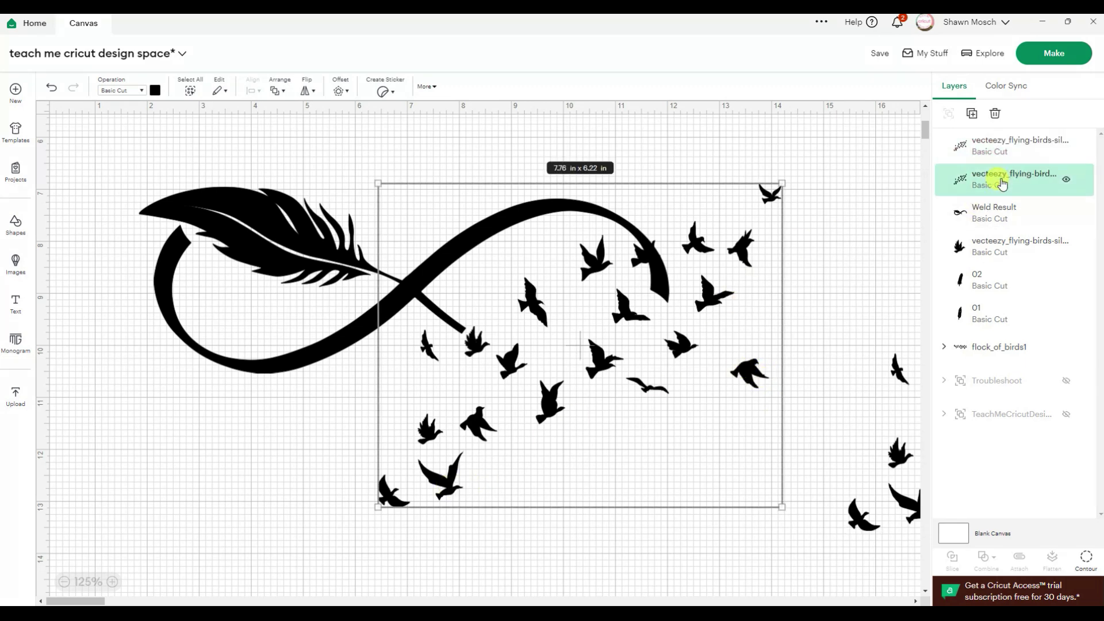
{"action": "left_click", "coordinate": [1086, 557]}
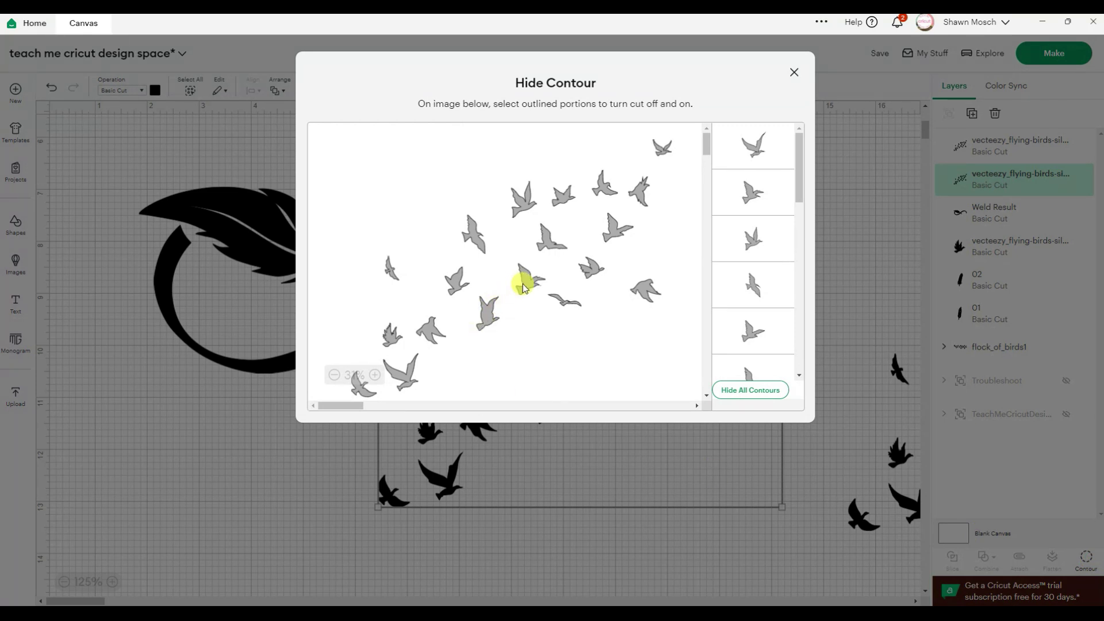
{"action": "left_click", "coordinate": [390, 268]}
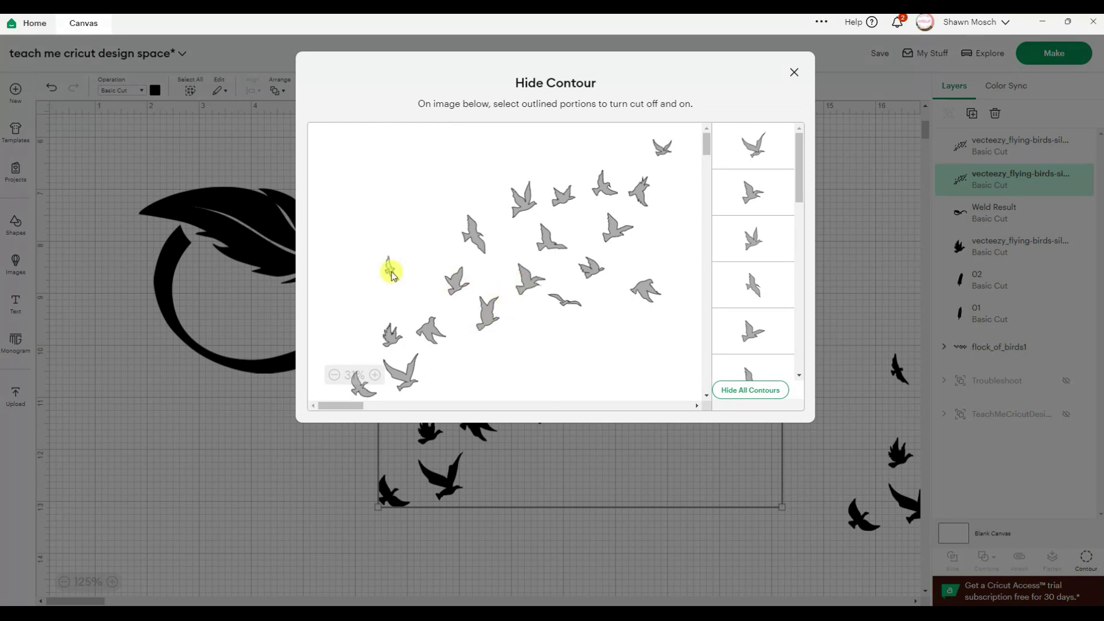
{"action": "left_click", "coordinate": [393, 331]}
{"action": "left_click", "coordinate": [437, 336]}
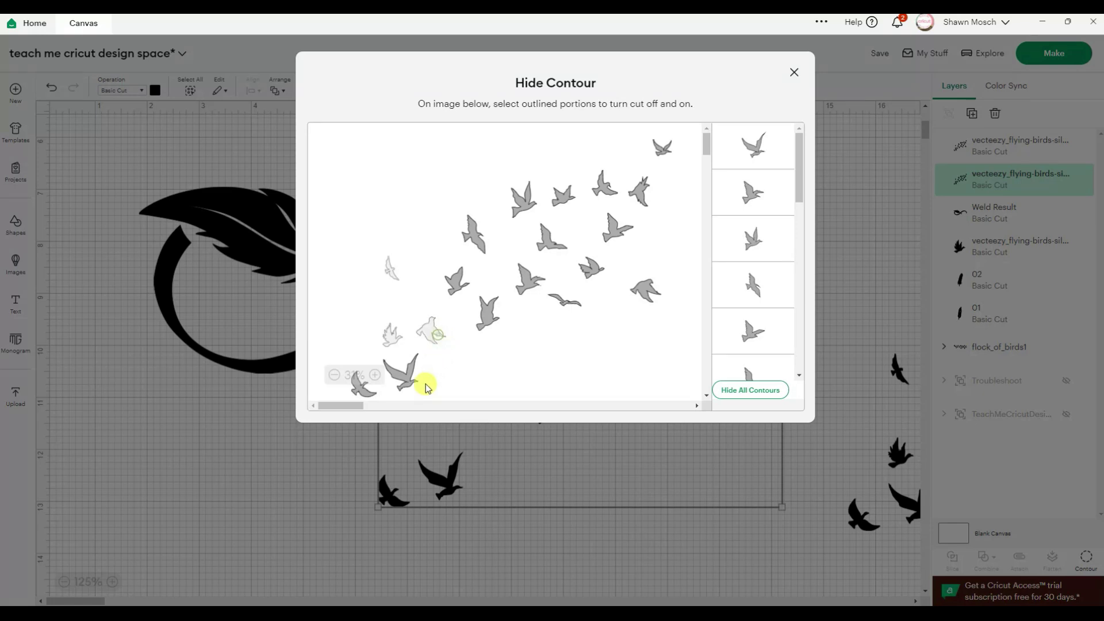
{"action": "left_click", "coordinate": [410, 384]}
{"action": "left_click", "coordinate": [365, 397]}
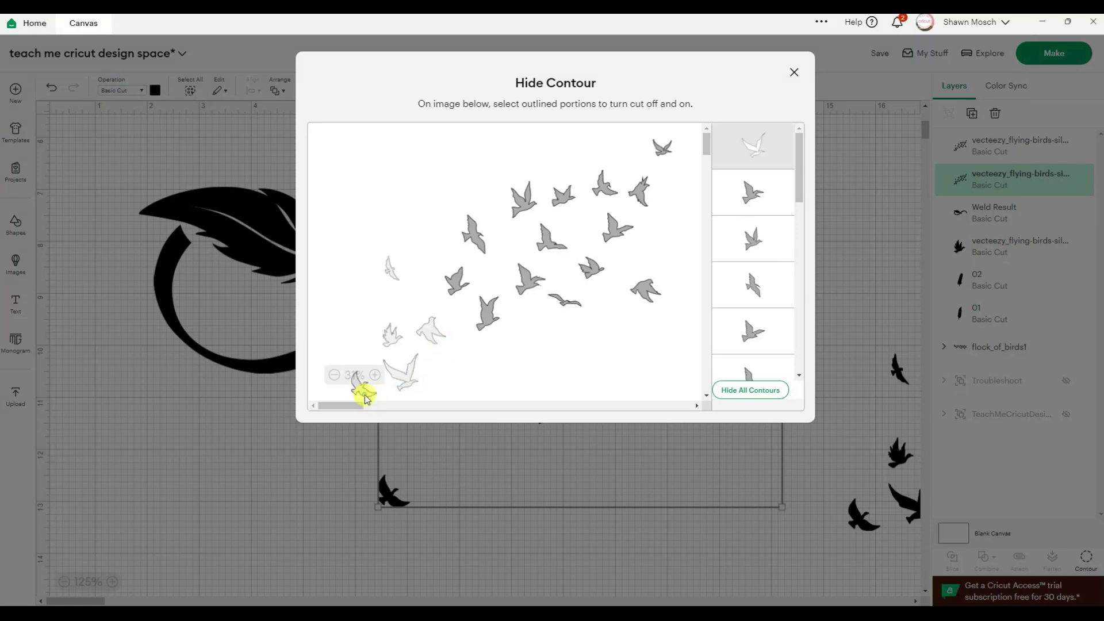
{"action": "left_click", "coordinate": [484, 325]}
Hide the middle, right and top birds of that flock, keeping one top bird
{"action": "left_click", "coordinate": [567, 304]}
{"action": "left_click", "coordinate": [641, 289]}
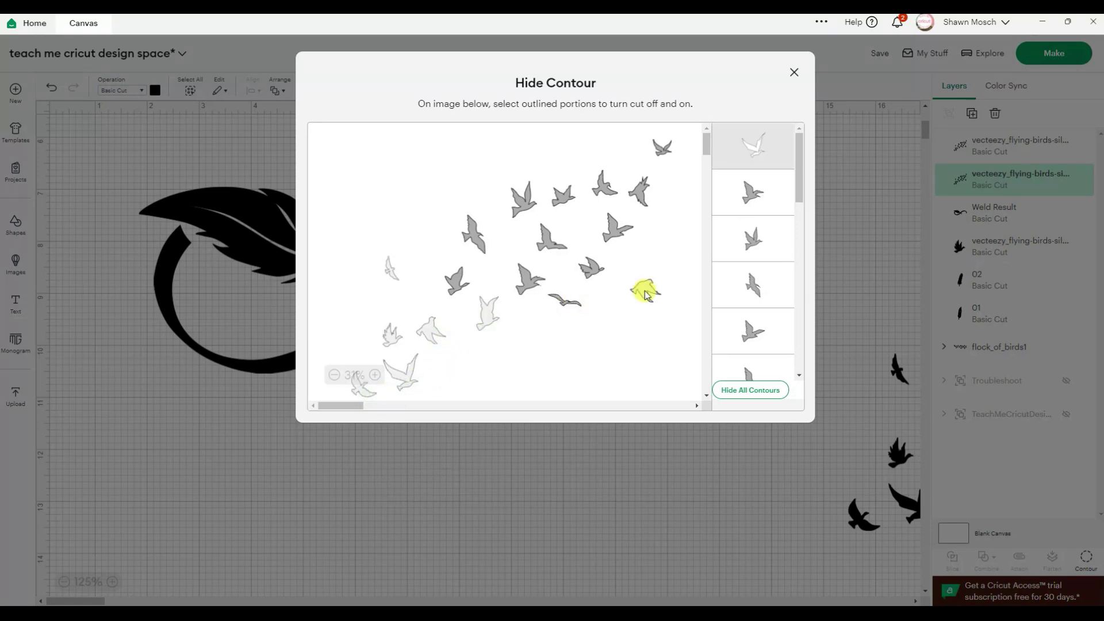
{"action": "left_click", "coordinate": [591, 265]}
{"action": "left_click", "coordinate": [470, 231]}
{"action": "left_click", "coordinate": [551, 236]}
{"action": "left_click", "coordinate": [620, 236]}
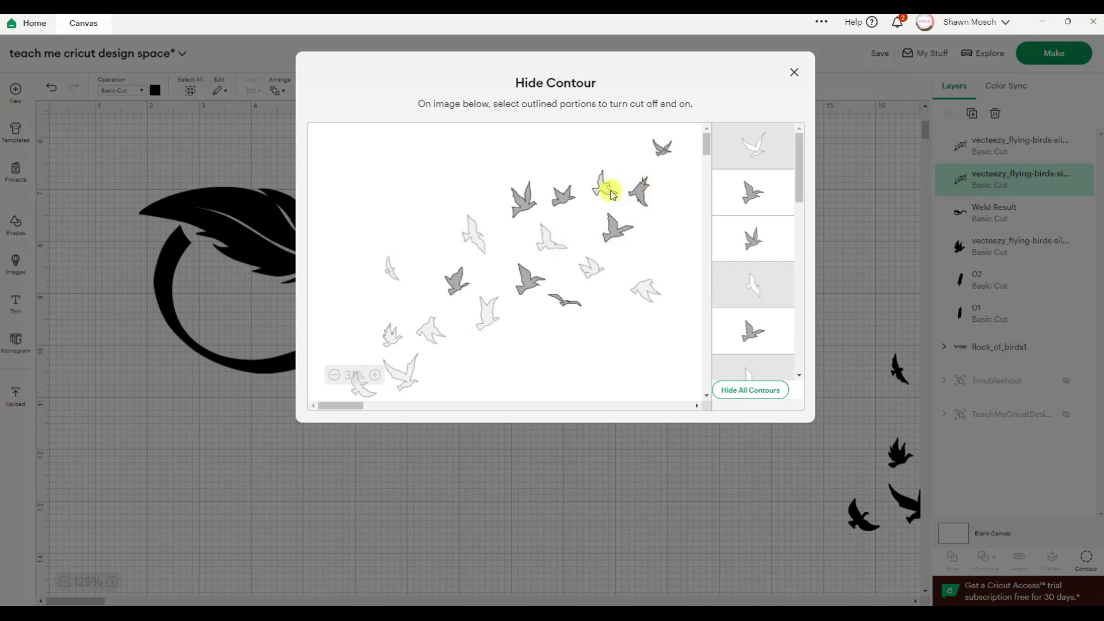
{"action": "left_click", "coordinate": [604, 186]}
{"action": "left_click", "coordinate": [560, 194]}
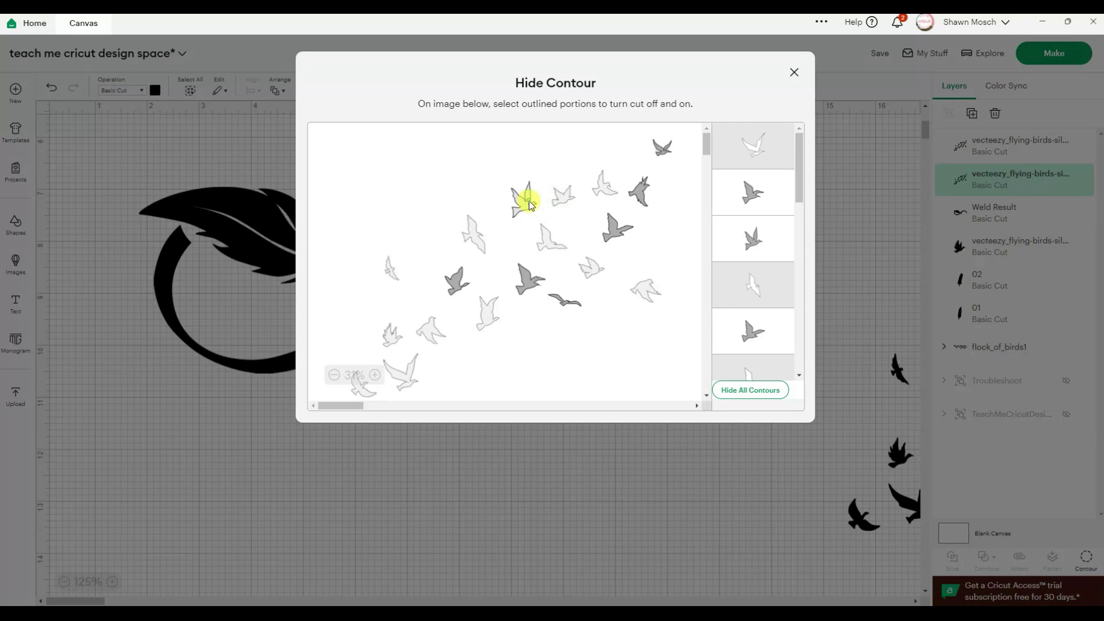
{"action": "left_click", "coordinate": [527, 202]}
{"action": "left_click", "coordinate": [663, 154]}
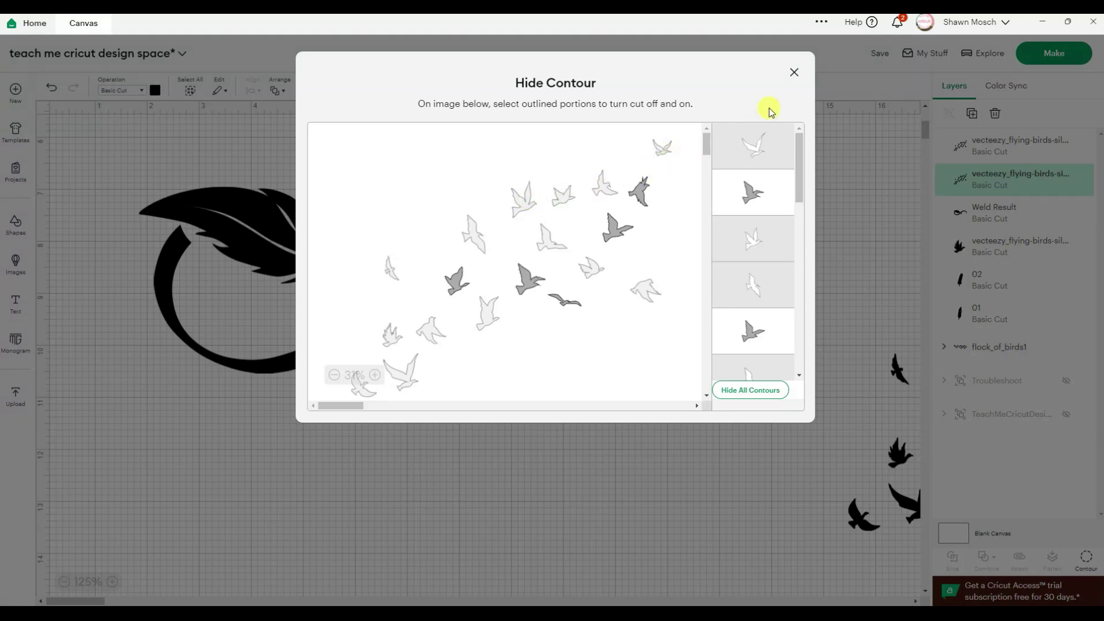
{"action": "left_click", "coordinate": [565, 304]}
{"action": "left_click", "coordinate": [793, 74]}
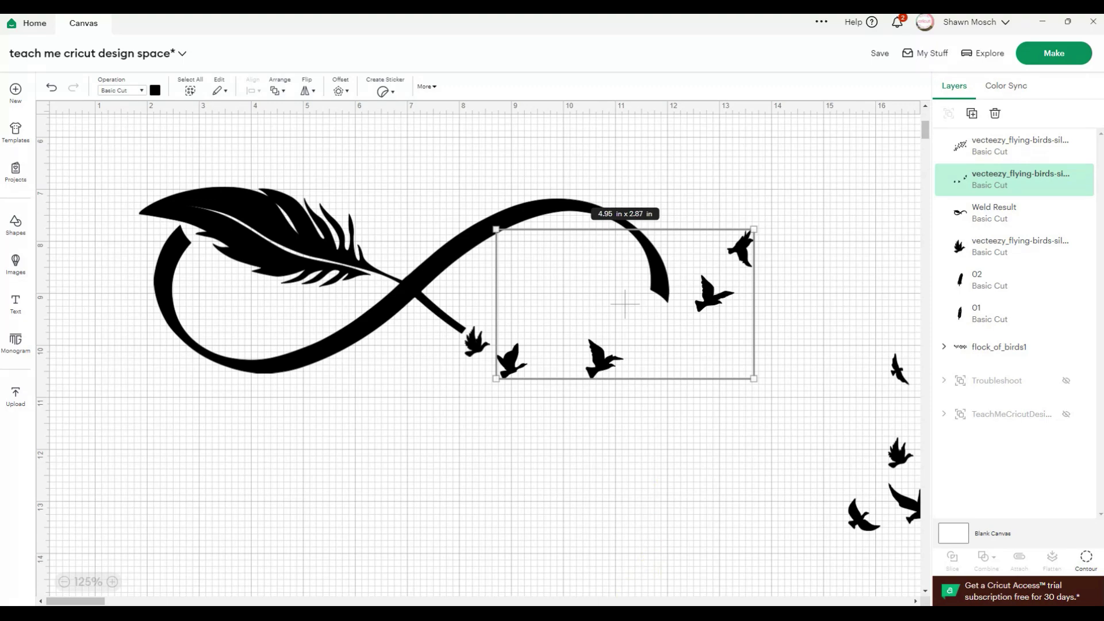
Compare with the reference screenshots, then recheck the flock's contours without changes
{"action": "mouse_move", "coordinate": [539, 614]}
{"action": "left_click", "coordinate": [547, 577]}
{"action": "left_click", "coordinate": [1085, 558]}
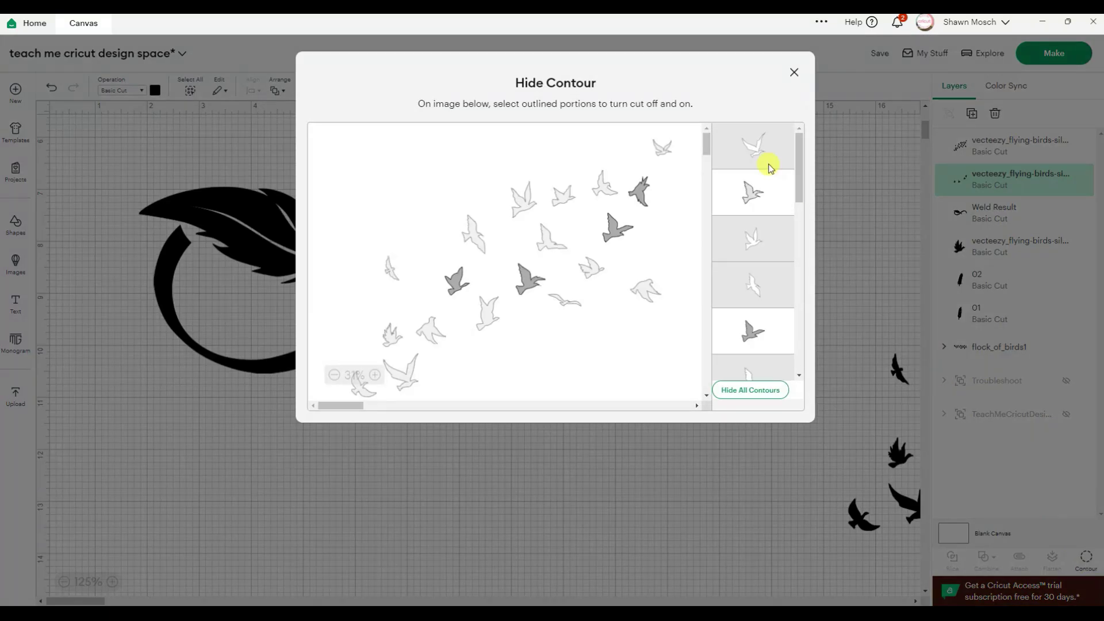
{"action": "left_click", "coordinate": [794, 71]}
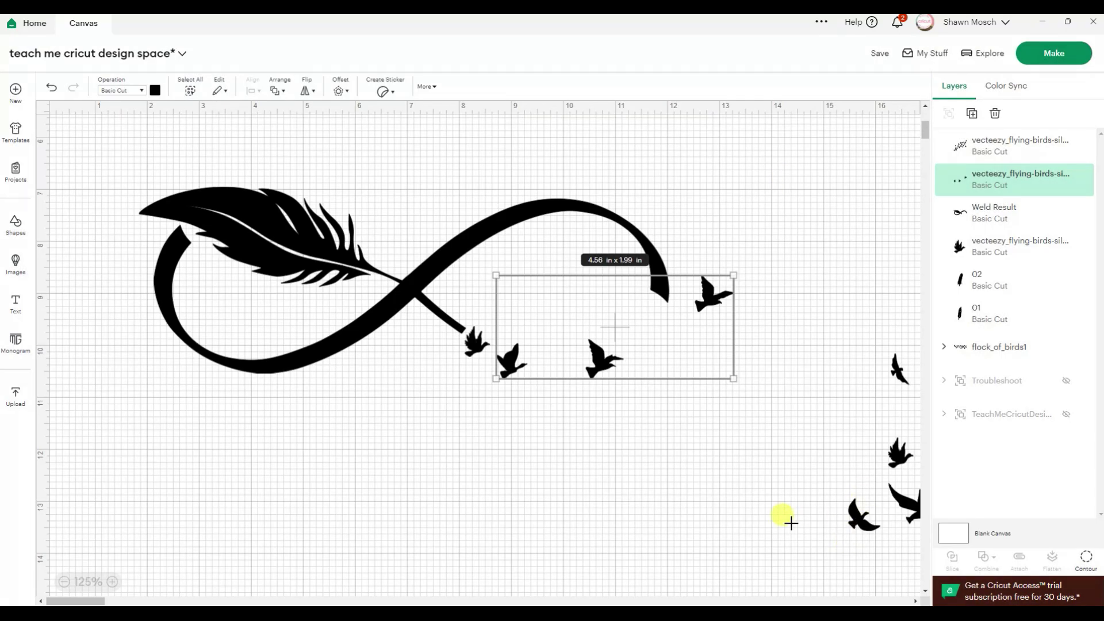
Move the spare flock onto the infinity's right loop and hide its lower-left and right birds
{"action": "left_click", "coordinate": [1024, 149]}
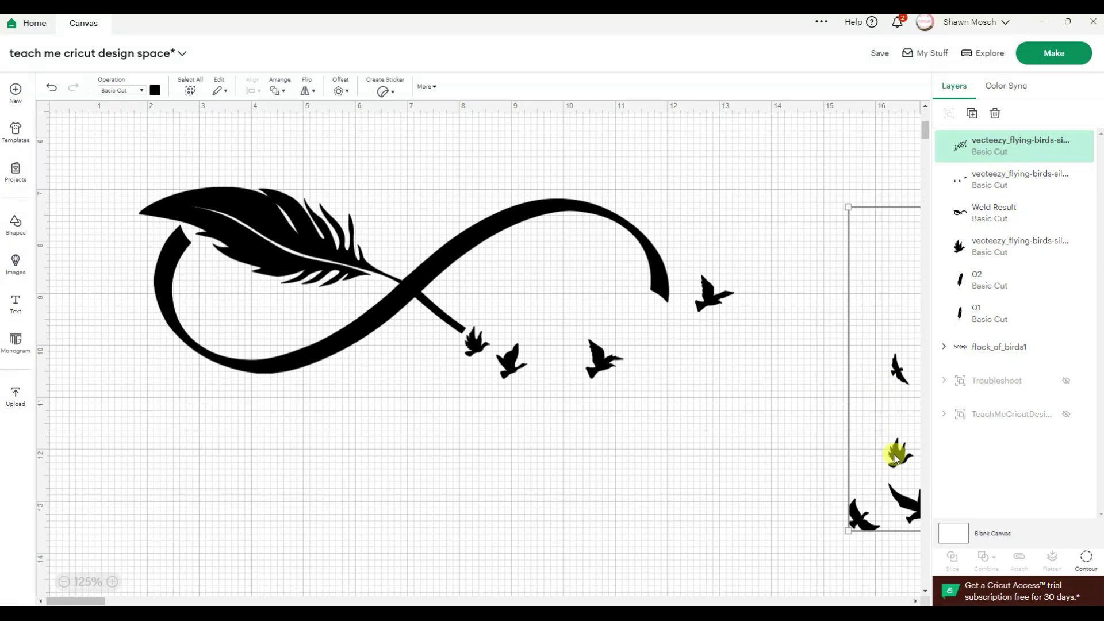
{"action": "left_click_drag", "start_coordinate": [894, 451], "coordinate": [444, 491]}
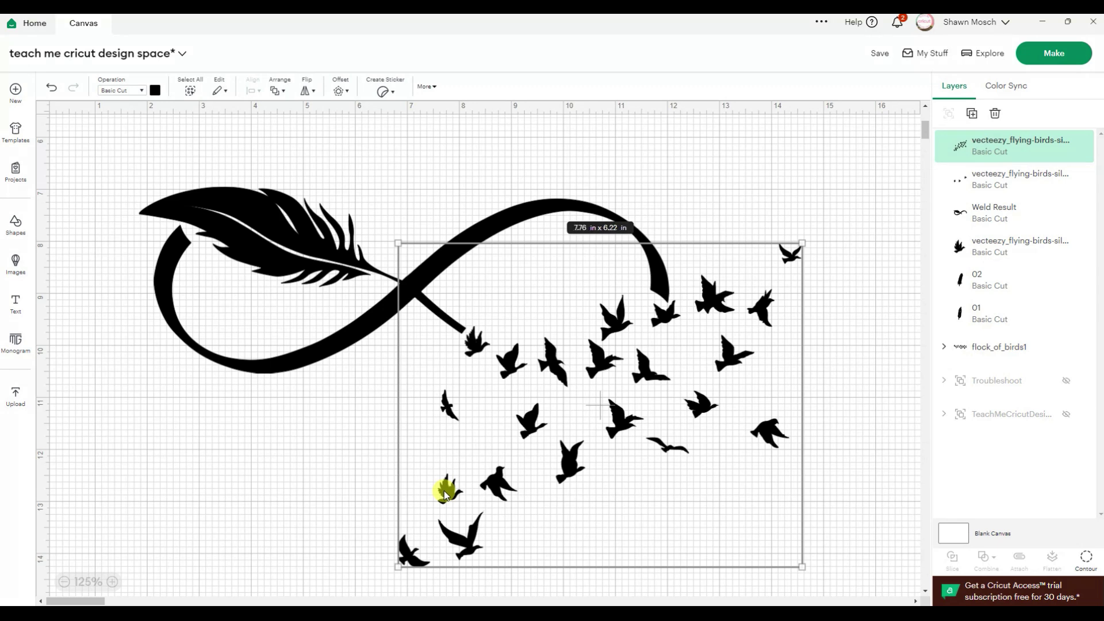
{"action": "left_click", "coordinate": [1084, 559]}
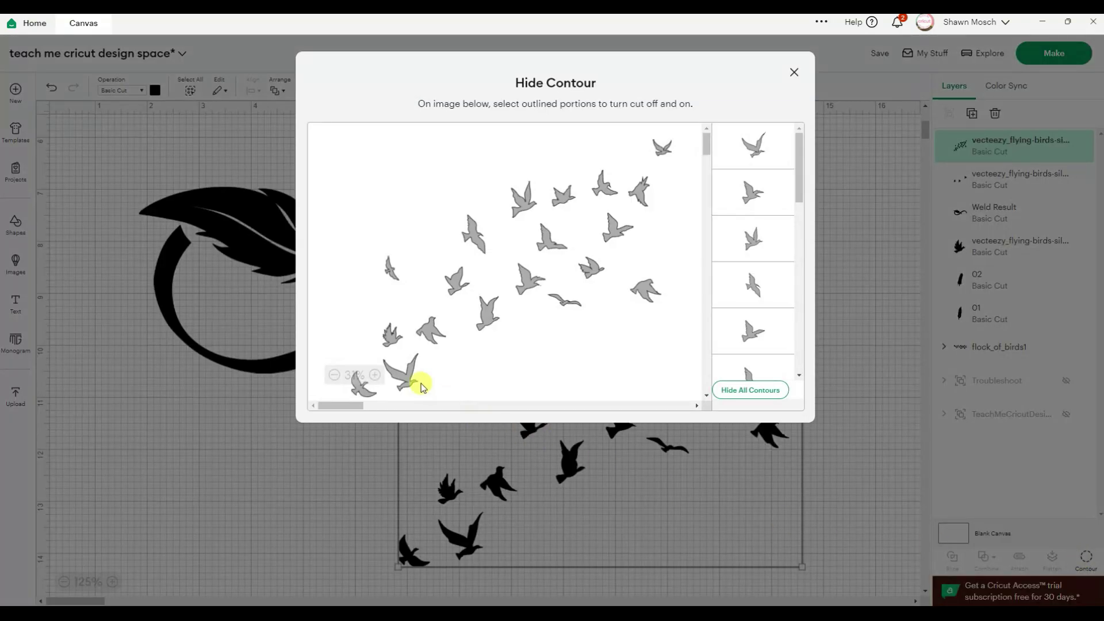
{"action": "left_click", "coordinate": [410, 384]}
{"action": "left_click", "coordinate": [392, 334]}
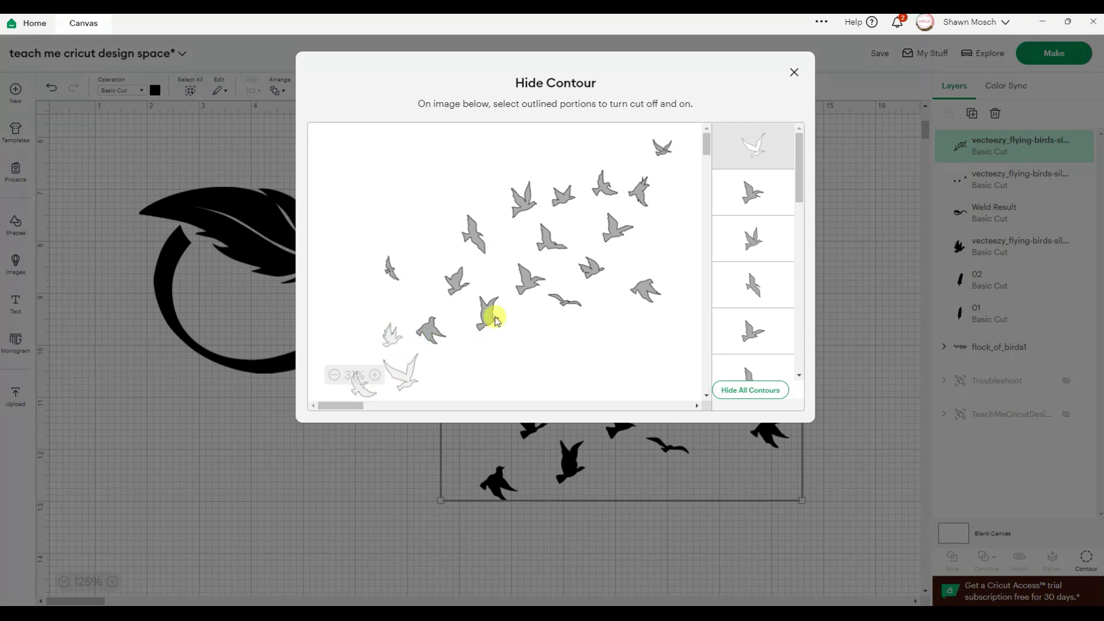
{"action": "left_click", "coordinate": [488, 314]}
{"action": "left_click", "coordinate": [428, 328]}
{"action": "left_click", "coordinate": [388, 267]}
{"action": "left_click", "coordinate": [643, 290]}
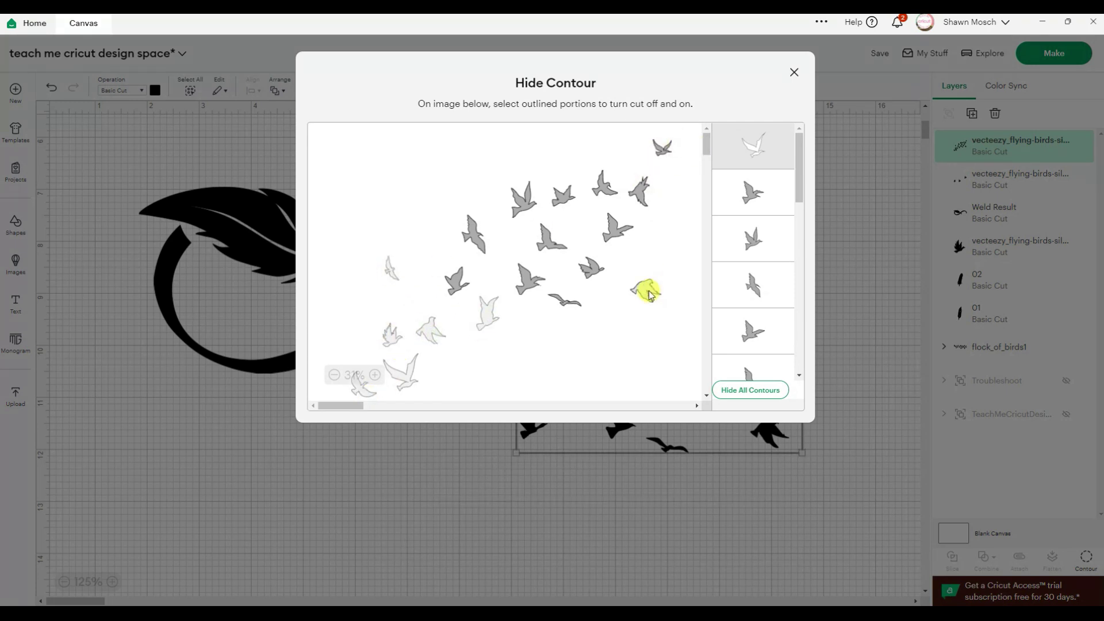
{"action": "left_click", "coordinate": [591, 269]}
{"action": "left_click", "coordinate": [646, 288]}
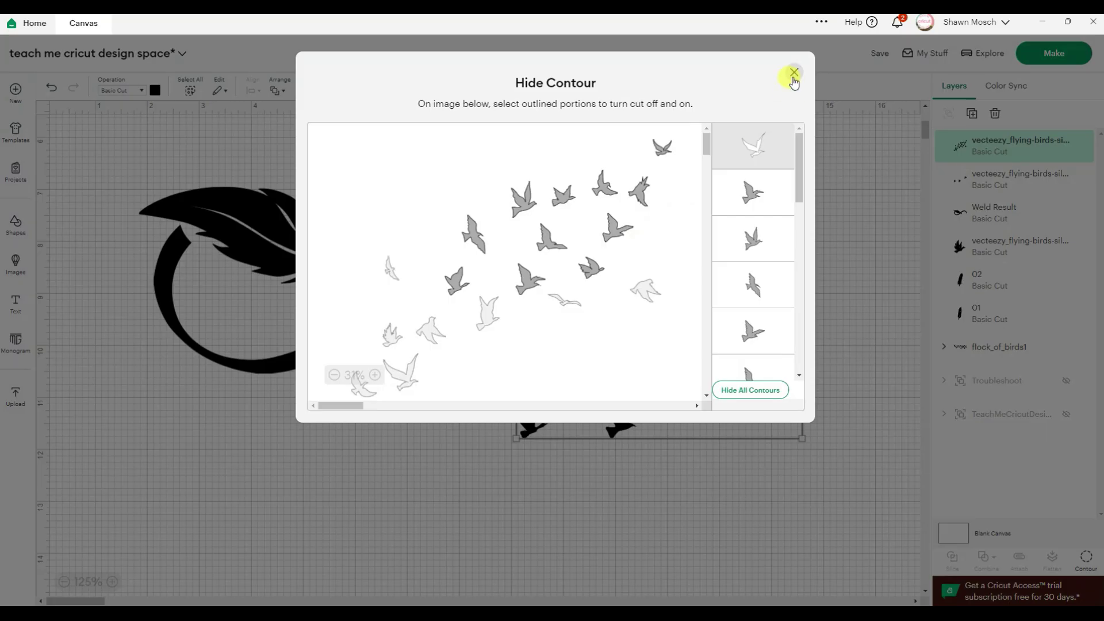
{"action": "left_click", "coordinate": [794, 73]}
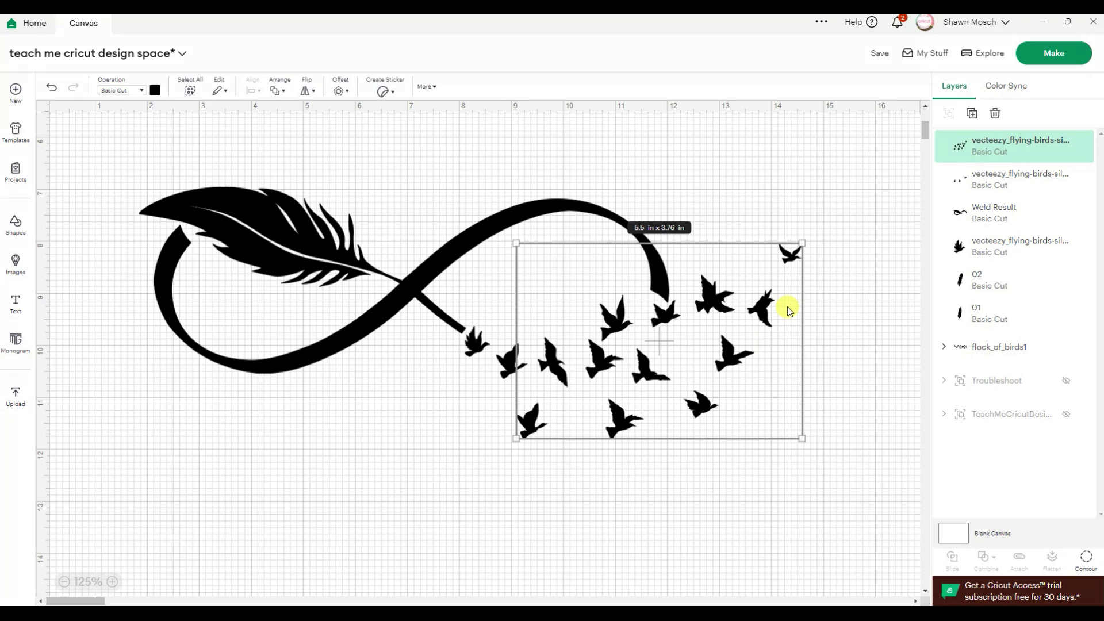
Hide three more right-side and middle birds from the spare flock
{"action": "left_click", "coordinate": [1086, 558]}
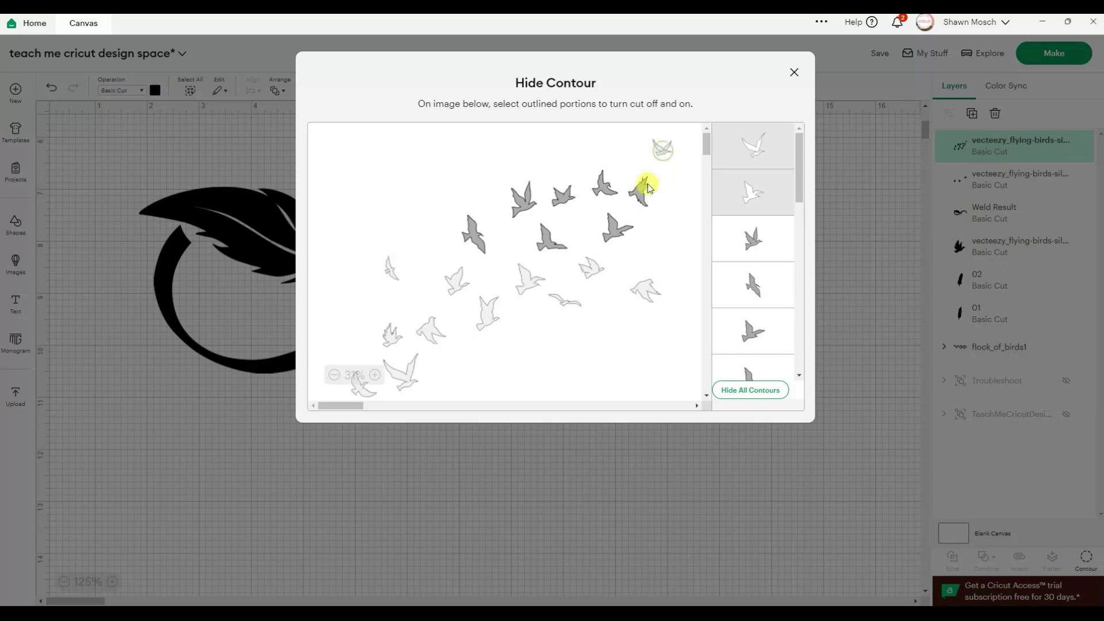
{"action": "left_click", "coordinate": [794, 72]}
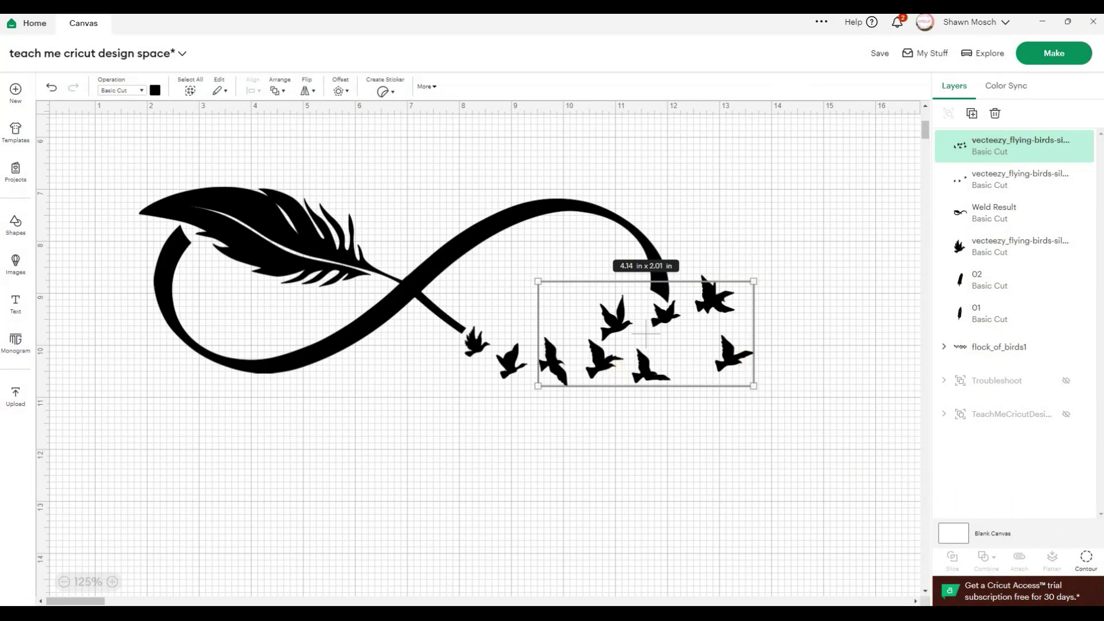
{"action": "left_click", "coordinate": [1086, 557]}
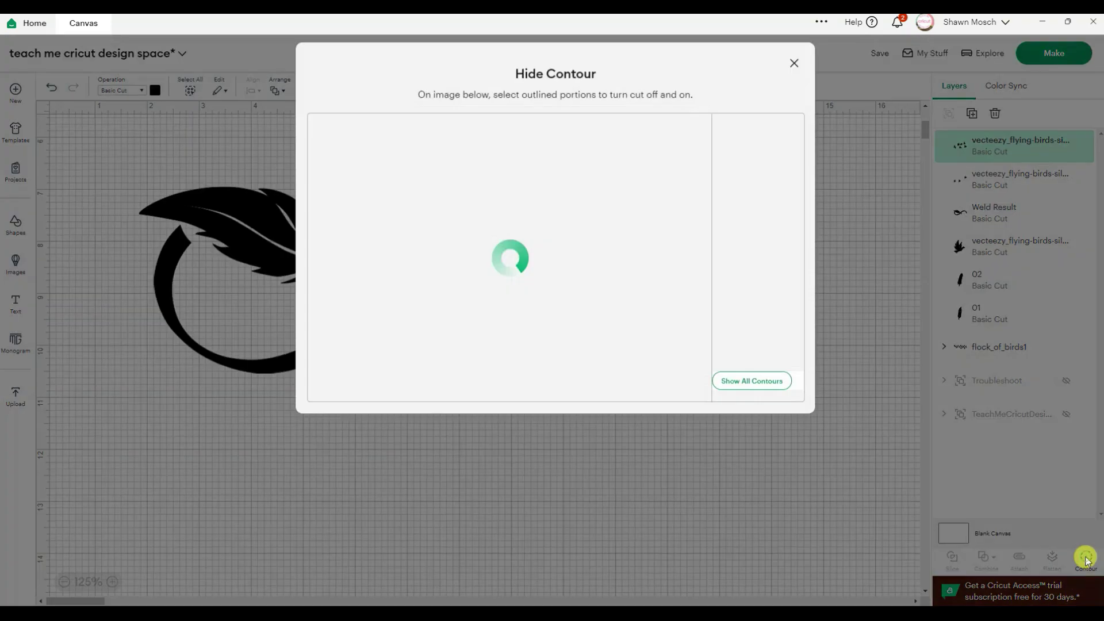
{"action": "left_click", "coordinate": [616, 228]}
{"action": "left_click", "coordinate": [615, 230]}
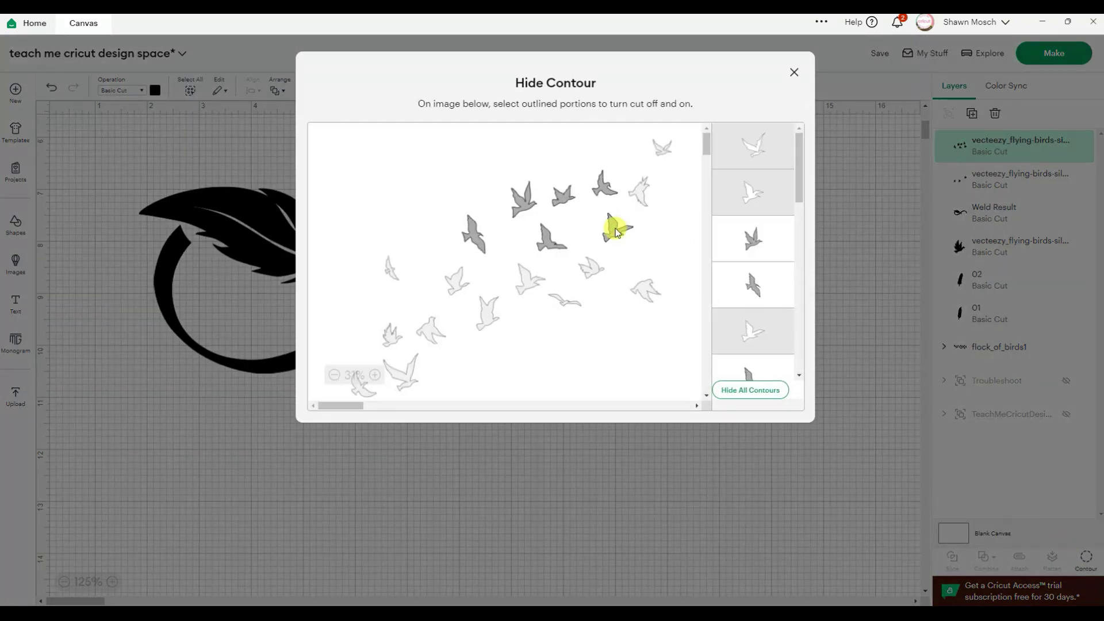
{"action": "left_click", "coordinate": [551, 237]}
{"action": "left_click", "coordinate": [794, 73]}
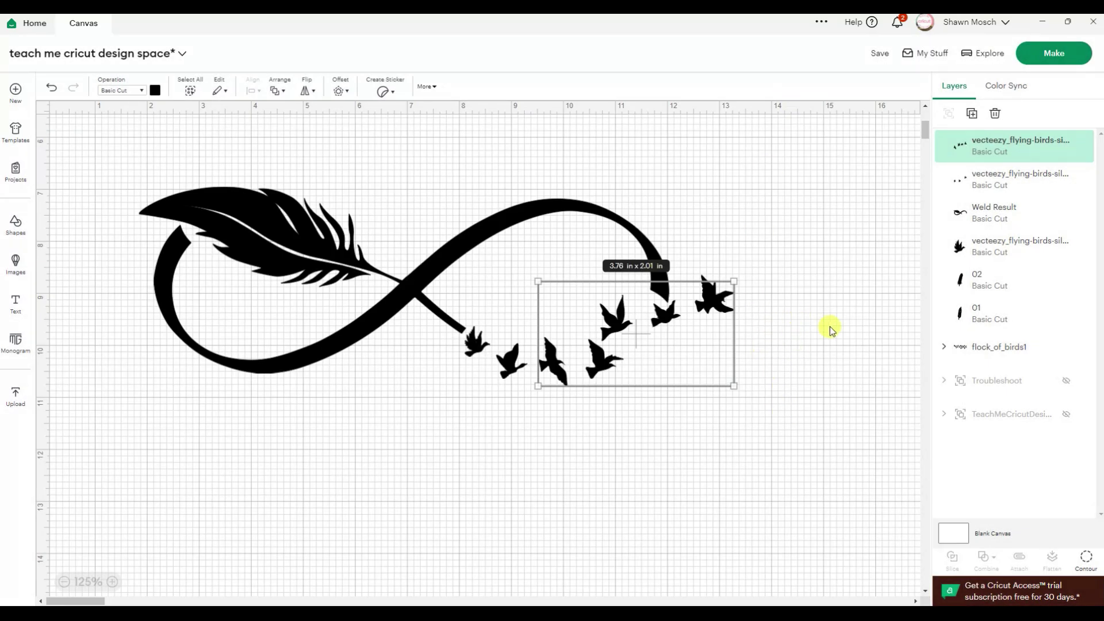
Select the other bird images and review their contours without changes
{"action": "left_click", "coordinate": [1018, 186]}
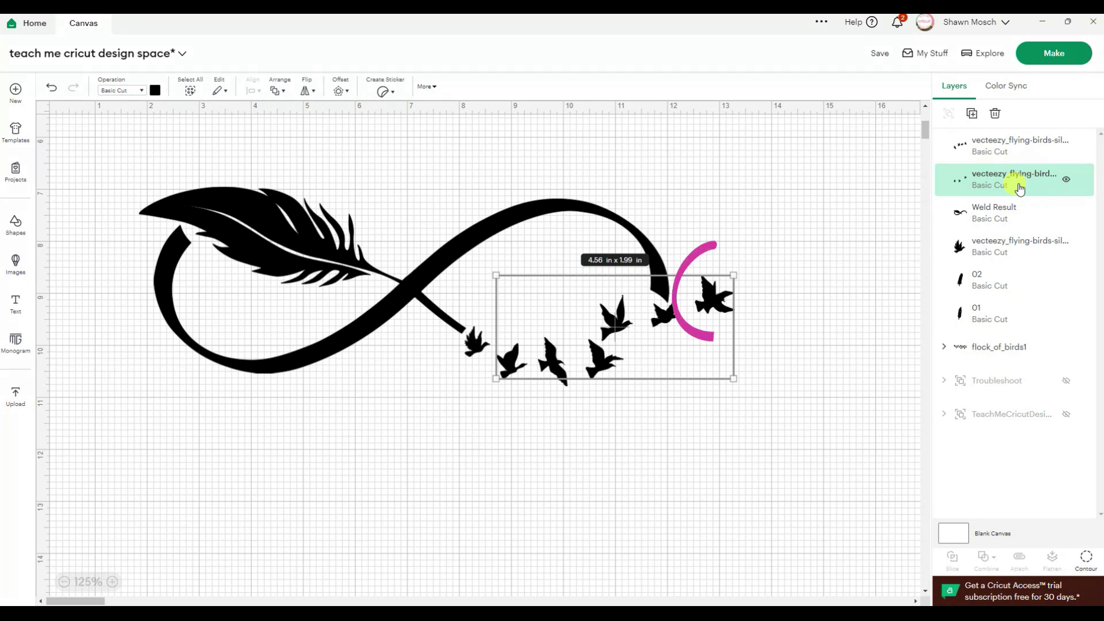
{"action": "left_click", "coordinate": [1052, 152]}
{"action": "left_click", "coordinate": [1088, 558]}
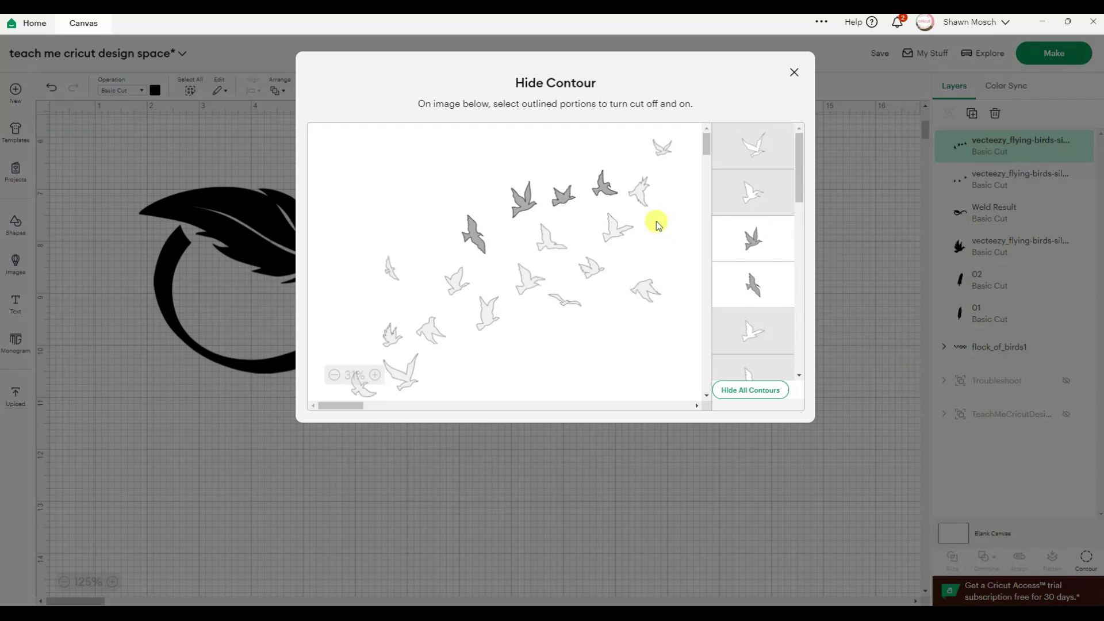
{"action": "left_click", "coordinate": [792, 70]}
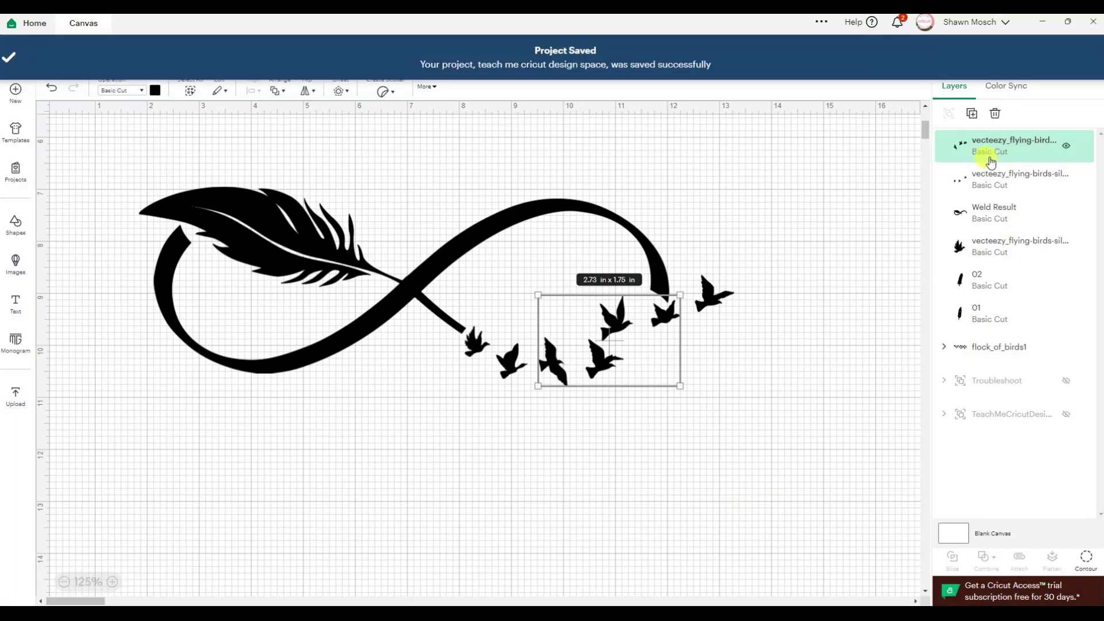
Paste a copy of the bird group onto the design and enlarge it
{"action": "key", "text": "ctrl+c"}
{"action": "key", "text": "ctrl+v"}
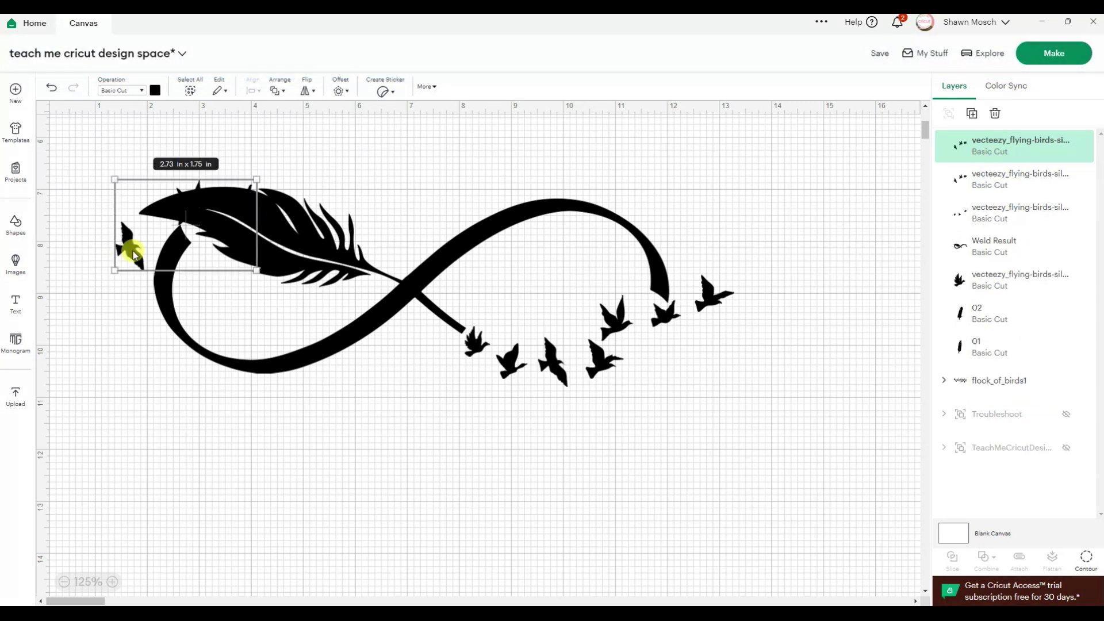
{"action": "left_click_drag", "start_coordinate": [129, 246], "coordinate": [617, 454]}
{"action": "left_click_drag", "start_coordinate": [743, 470], "coordinate": [782, 492]}
Trim the copy to a 2.72 x 2.5 in cluster rising off the loop's right end
{"action": "left_click", "coordinate": [1081, 566]}
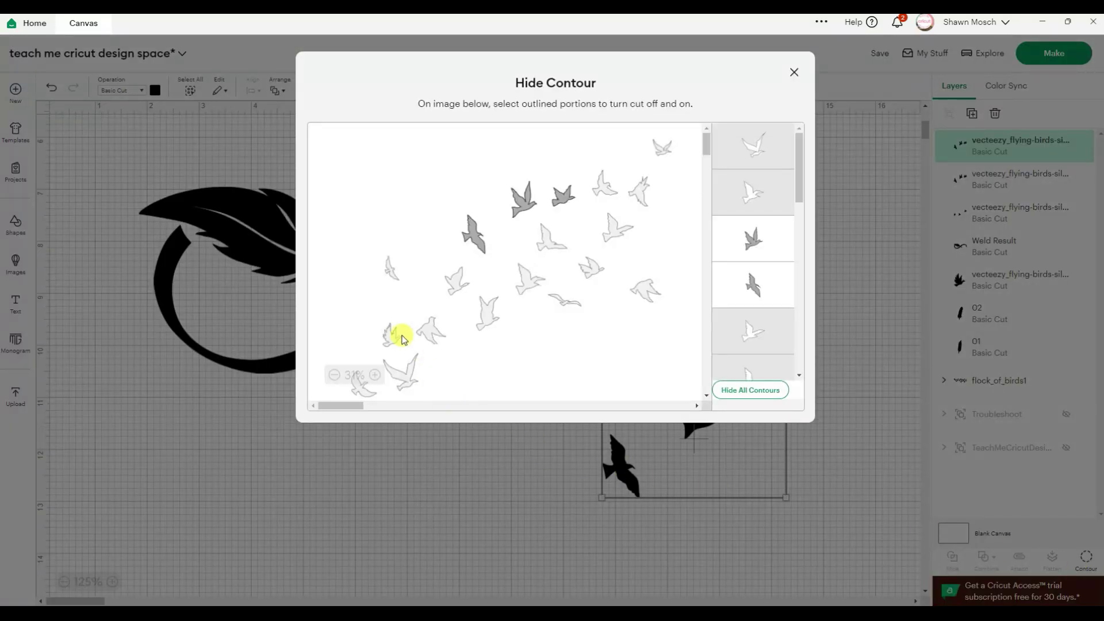
{"action": "left_click", "coordinate": [389, 340]}
{"action": "left_click", "coordinate": [432, 335]}
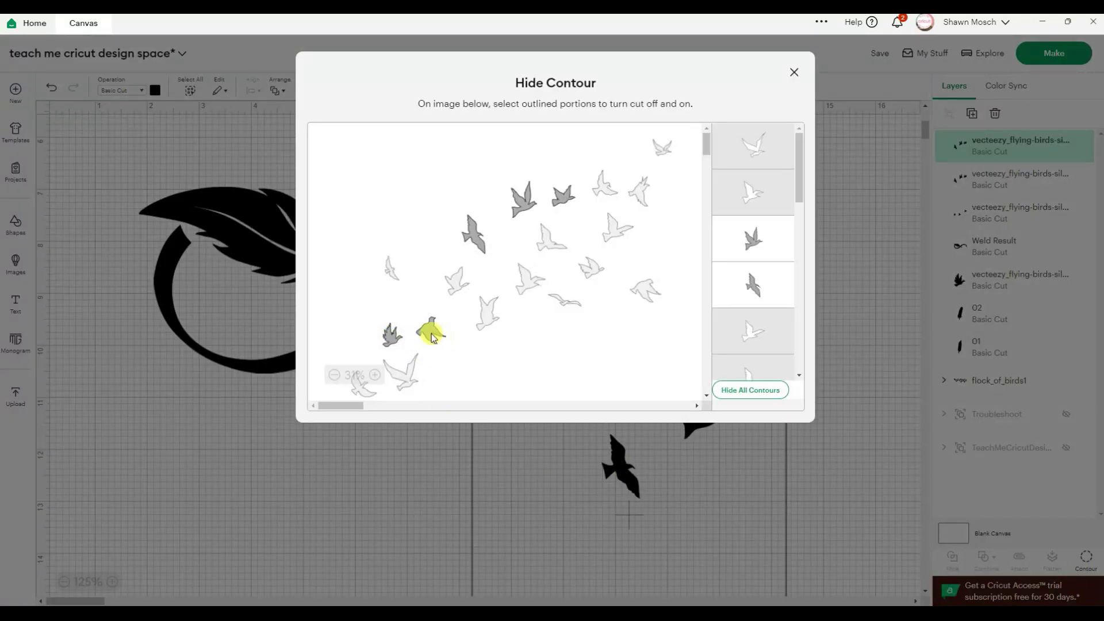
{"action": "left_click", "coordinate": [458, 283]}
{"action": "left_click", "coordinate": [472, 233]}
{"action": "left_click", "coordinate": [523, 198]}
{"action": "left_click", "coordinate": [562, 198]}
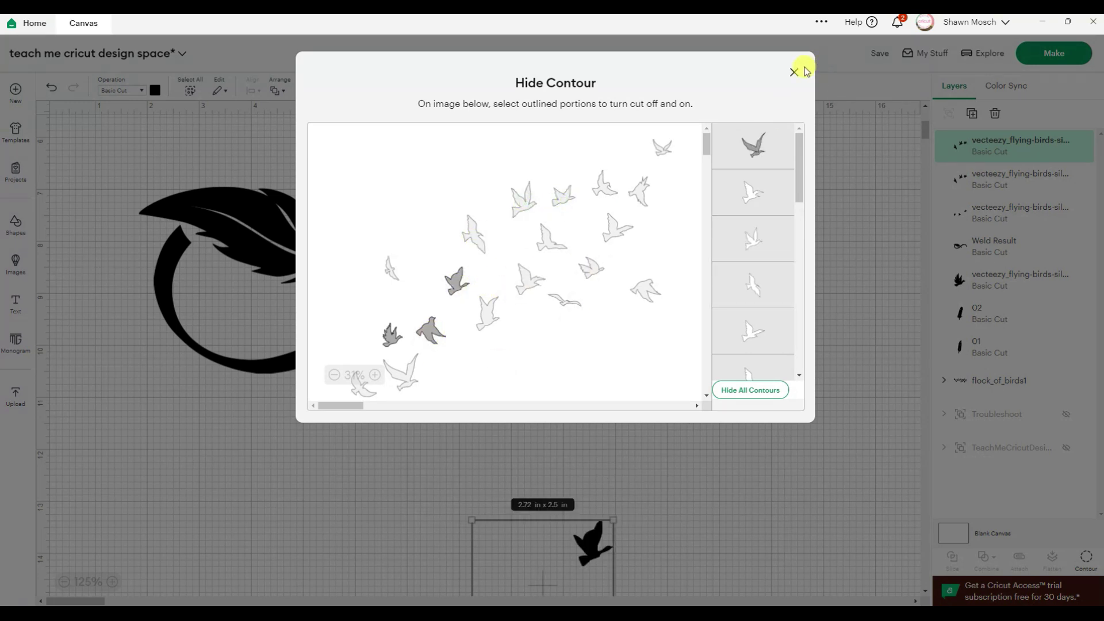
{"action": "left_click", "coordinate": [795, 71]}
{"action": "left_click_drag", "start_coordinate": [592, 537], "coordinate": [742, 267]}
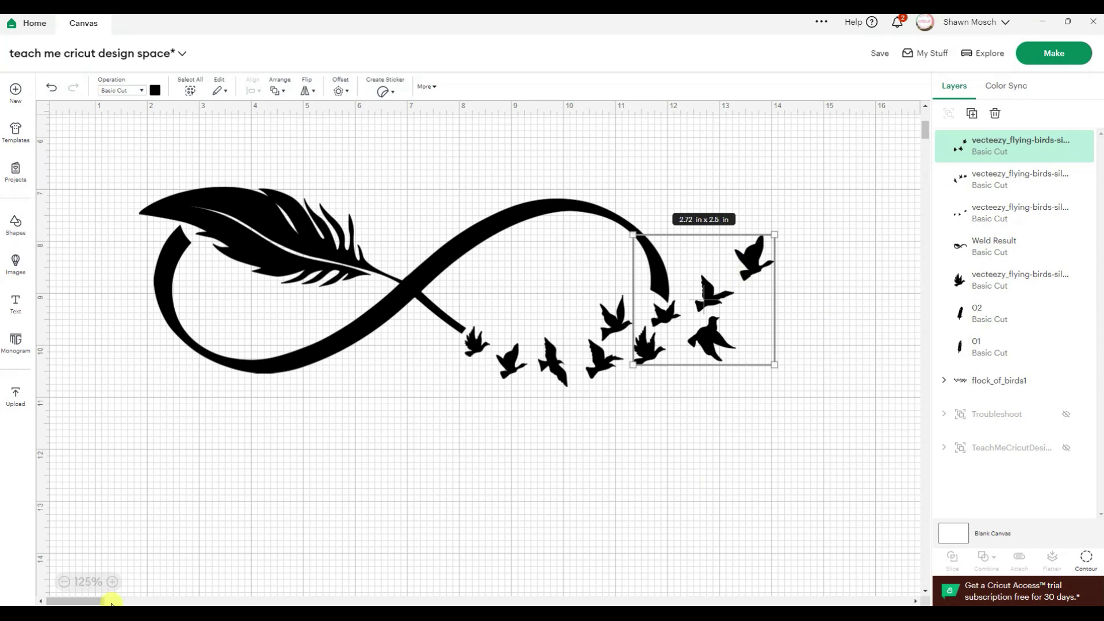
{"action": "left_click", "coordinate": [64, 581]}
{"action": "left_click", "coordinate": [64, 581]}
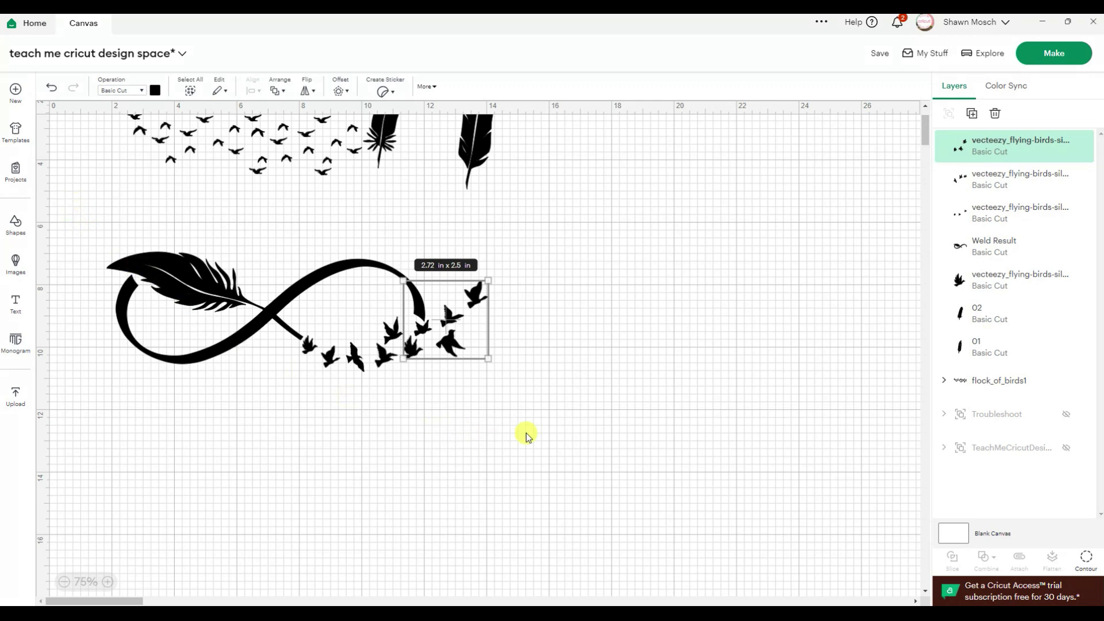
Delete the leftover feather layers 02 and 01 and the spare flock_of_birds1 layer
{"action": "scroll", "coordinate": [611, 407], "scroll_direction": "up", "scroll_amount": 2}
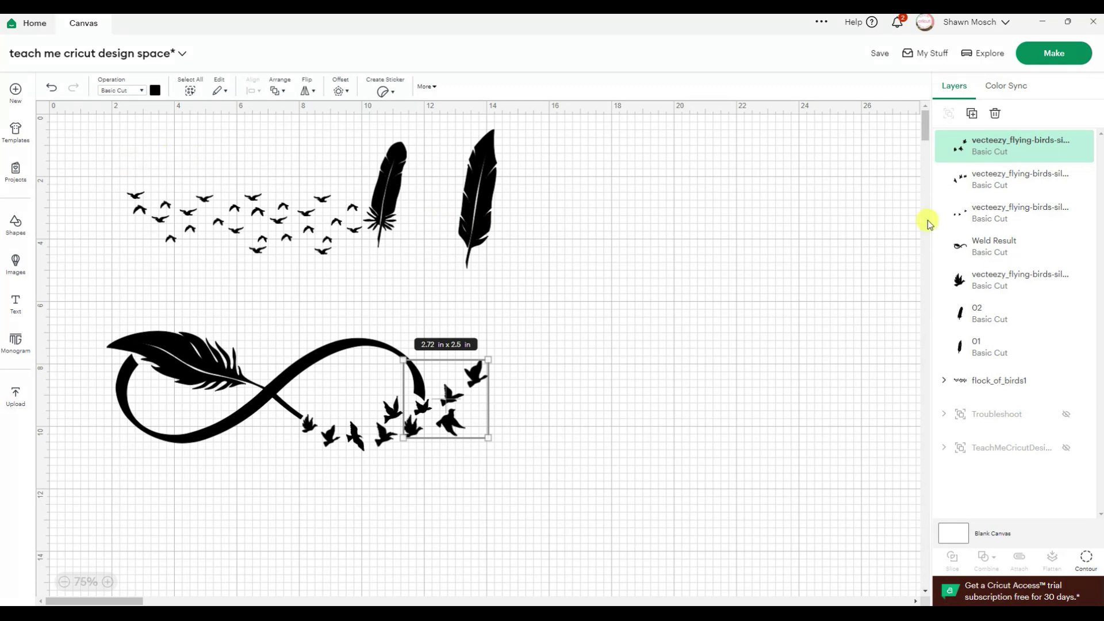
{"action": "left_click", "coordinate": [988, 313]}
{"action": "left_click", "coordinate": [994, 113]}
{"action": "left_click", "coordinate": [980, 313]}
{"action": "left_click", "coordinate": [992, 117]}
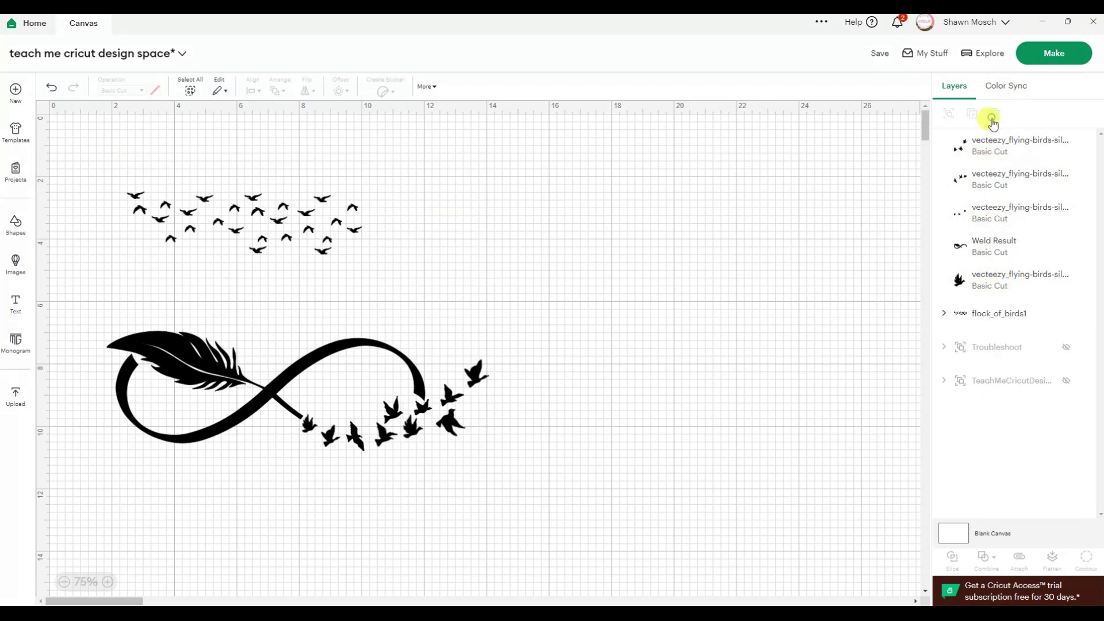
{"action": "left_click", "coordinate": [999, 313]}
{"action": "left_click", "coordinate": [994, 114]}
Attach the infinity design and bird trail into one 12.21 x 3.83 in group and centre it
{"action": "left_click_drag", "start_coordinate": [66, 291], "coordinate": [740, 519]}
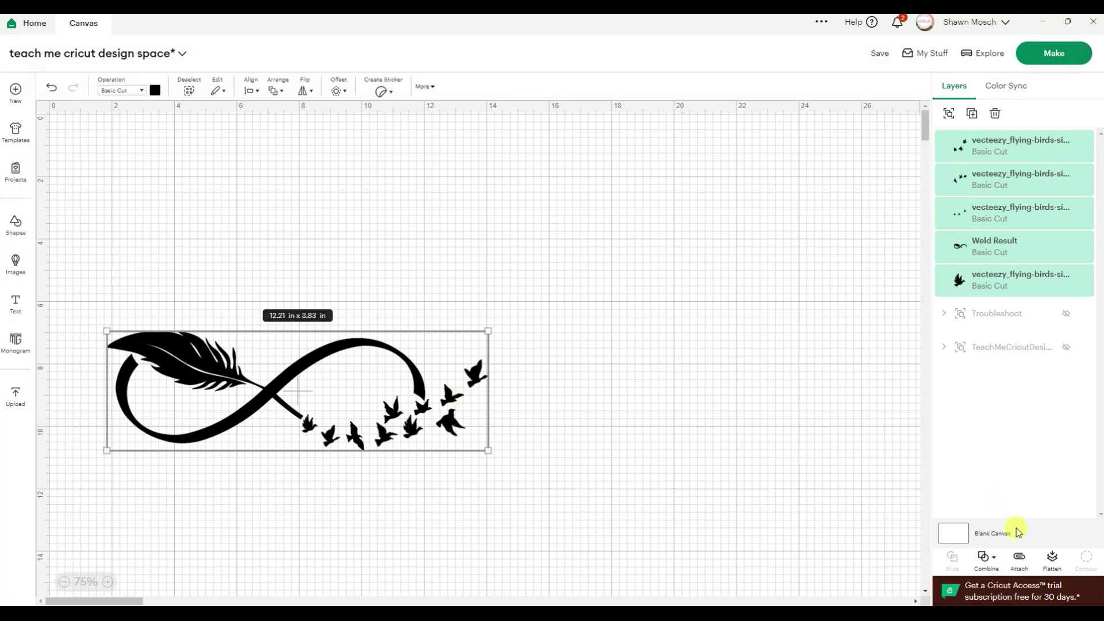
{"action": "left_click", "coordinate": [1018, 561]}
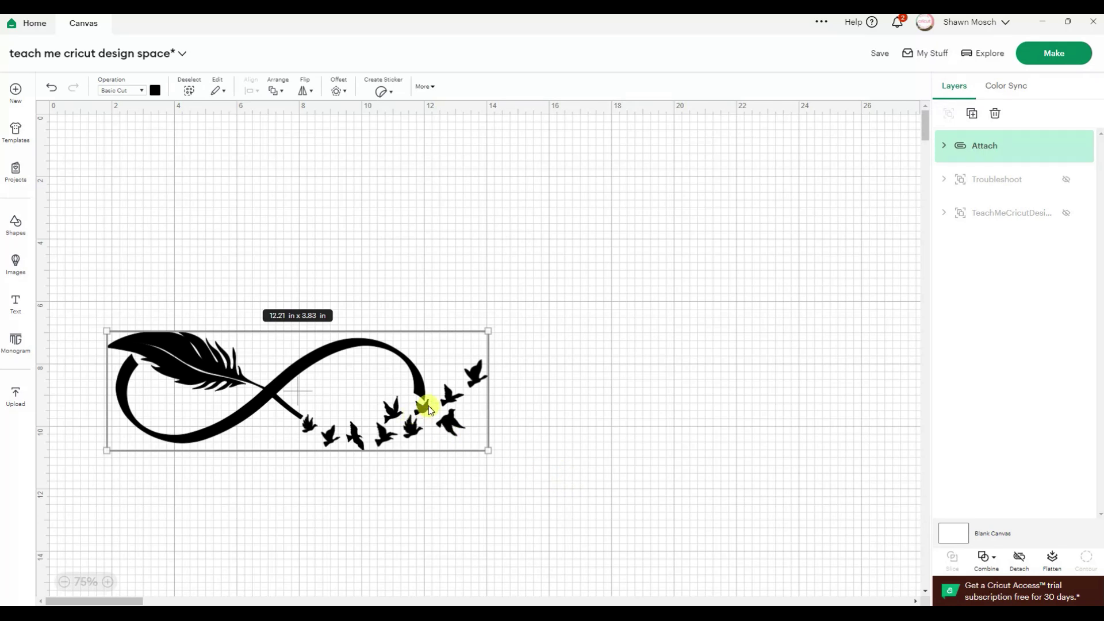
{"action": "left_click_drag", "start_coordinate": [430, 408], "coordinate": [599, 349]}
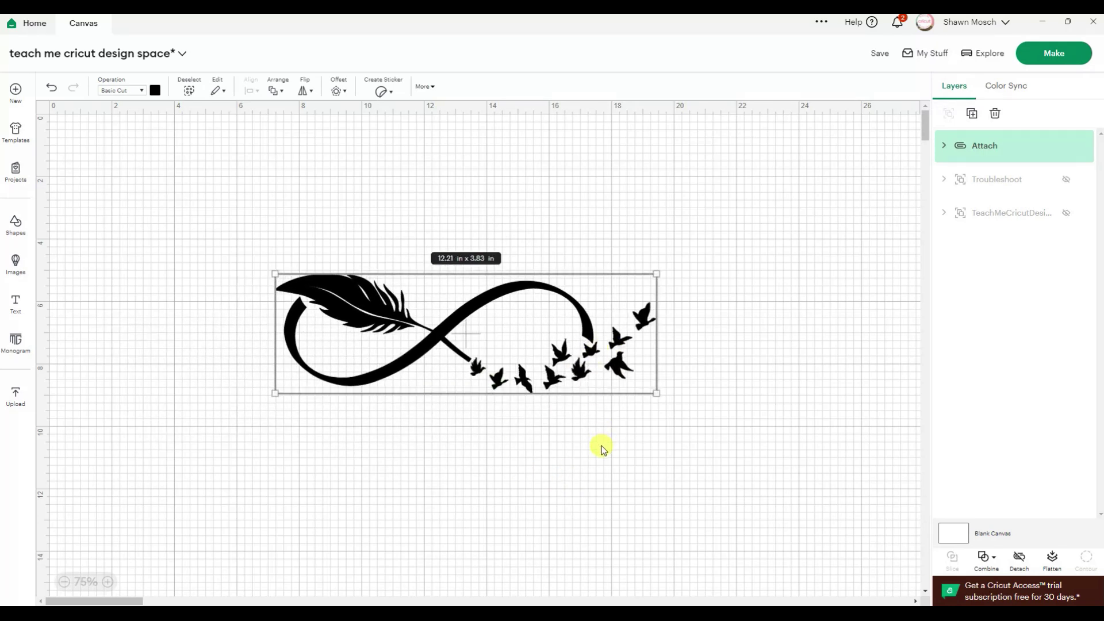
{"action": "mouse_move", "coordinate": [666, 614]}
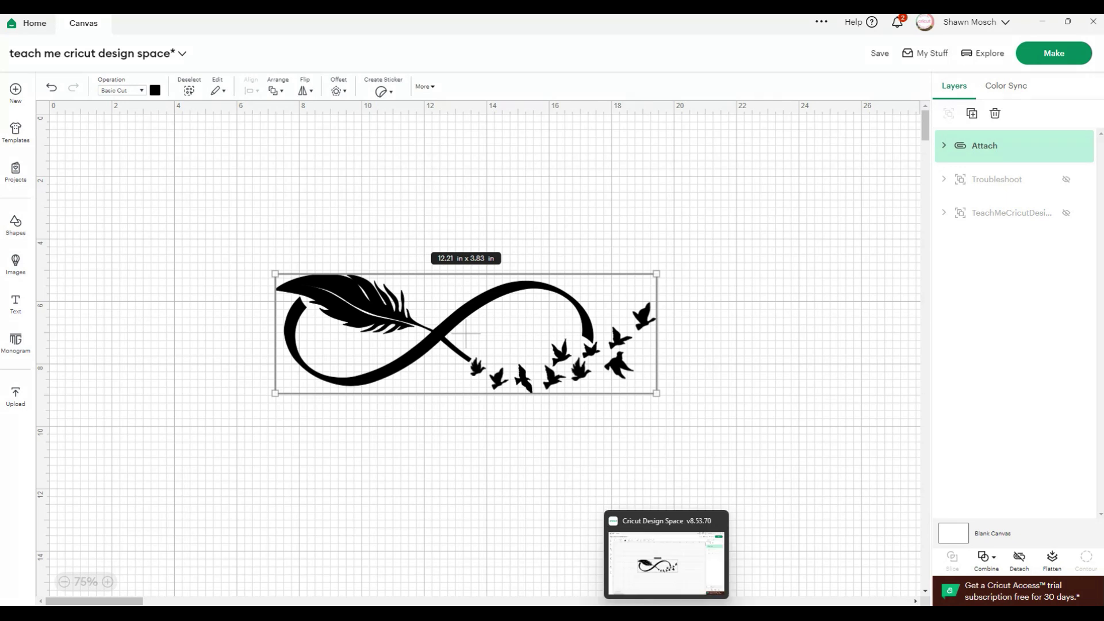
View the reference memorial screenshots, then return to the canvas with a new Cricut Sans text layer
{"action": "left_click", "coordinate": [544, 561]}
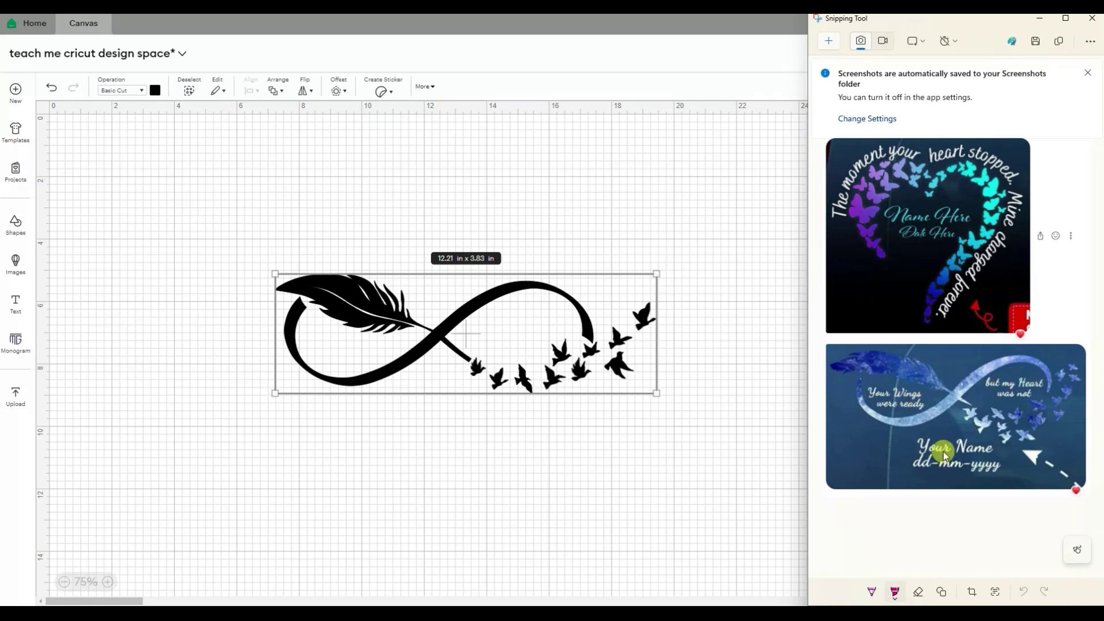
{"action": "left_click", "coordinate": [463, 493]}
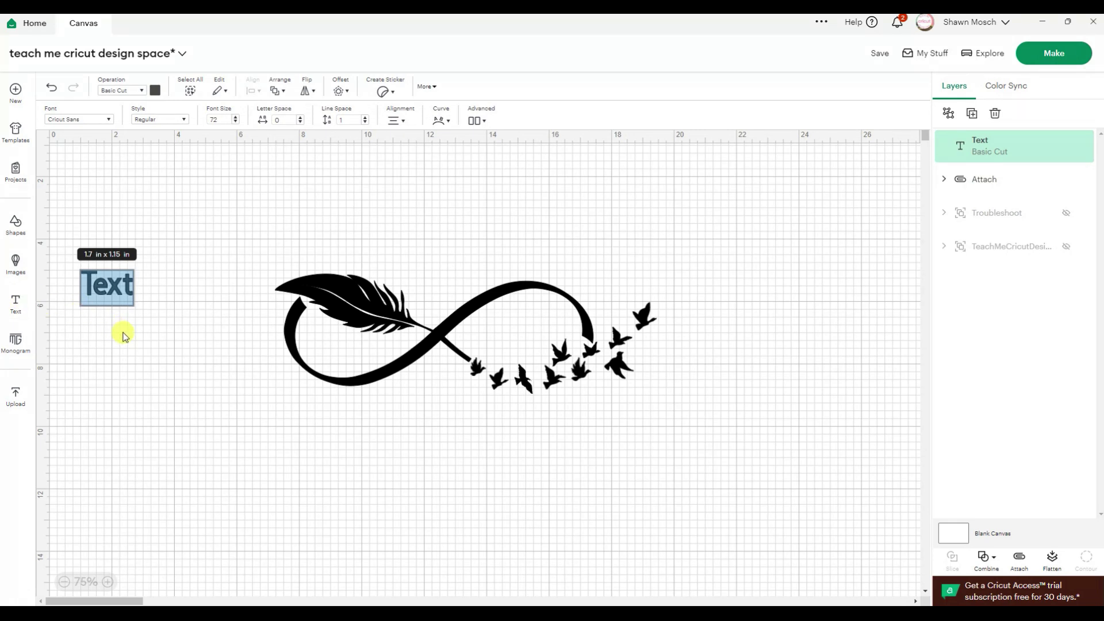
Type 'words' into the text box and set it in the Agatha script font
{"action": "type", "text": "words"}
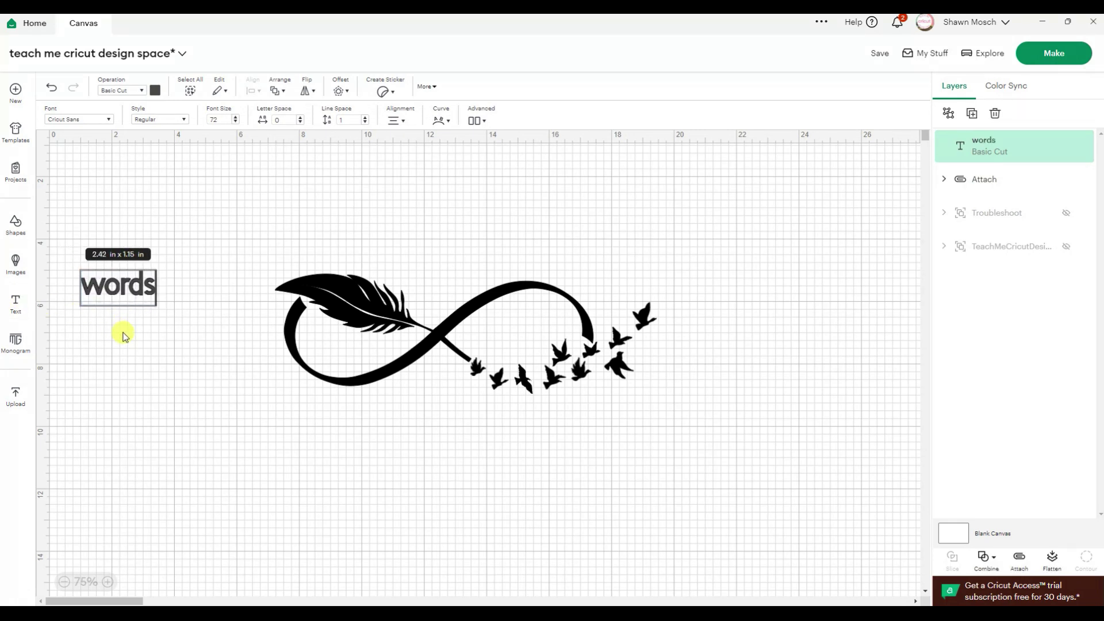
{"action": "left_click", "coordinate": [94, 121]}
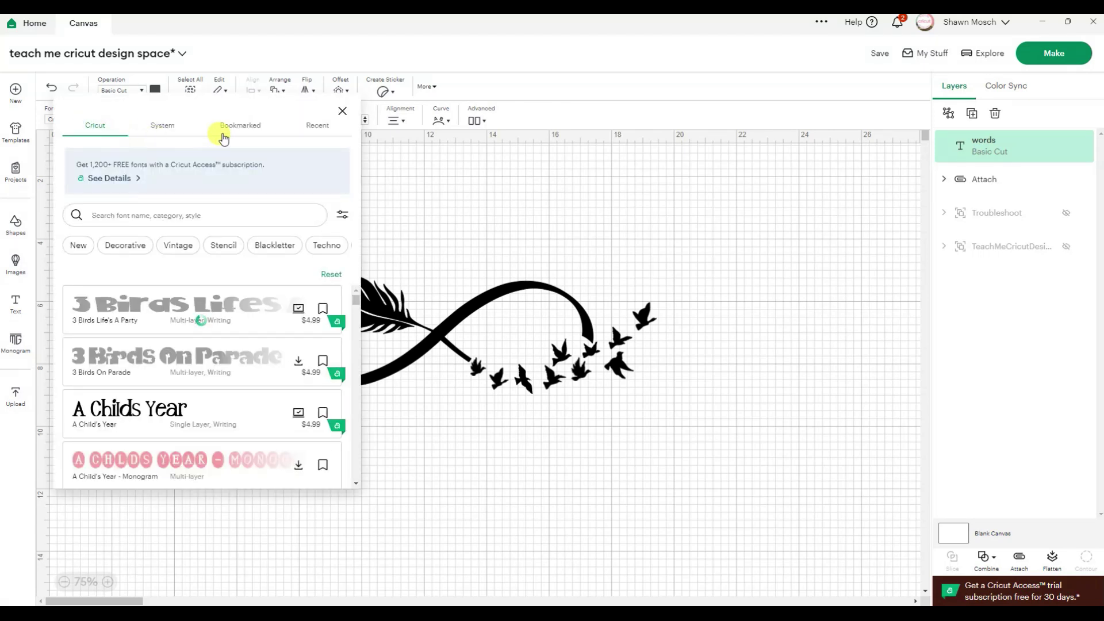
{"action": "left_click", "coordinate": [240, 125]}
{"action": "scroll", "coordinate": [210, 295], "scroll_direction": "down", "scroll_amount": 4}
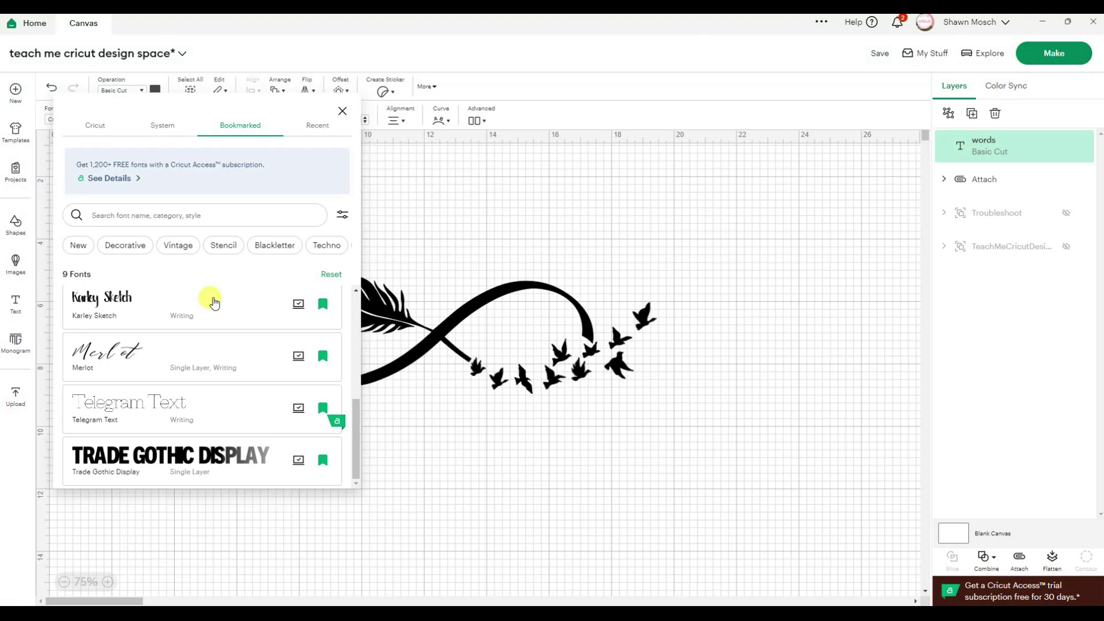
{"action": "scroll", "coordinate": [209, 295], "scroll_direction": "up", "scroll_amount": 5}
{"action": "left_click", "coordinate": [171, 140]}
{"action": "scroll", "coordinate": [153, 423], "scroll_direction": "down", "scroll_amount": 3}
{"action": "left_click", "coordinate": [153, 423]}
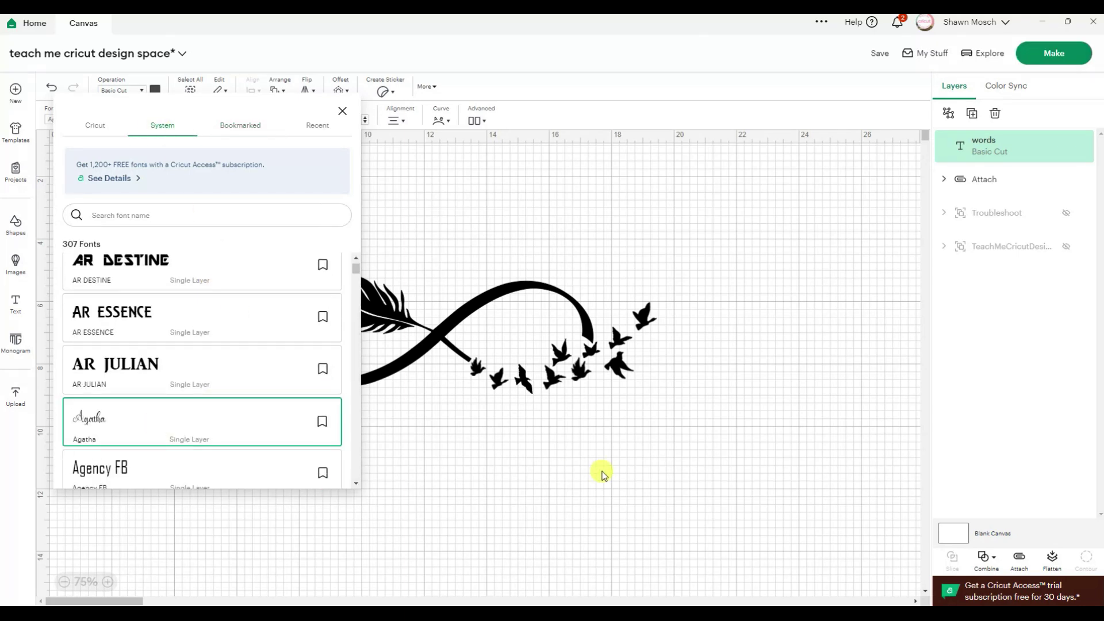
{"action": "left_click", "coordinate": [127, 291]}
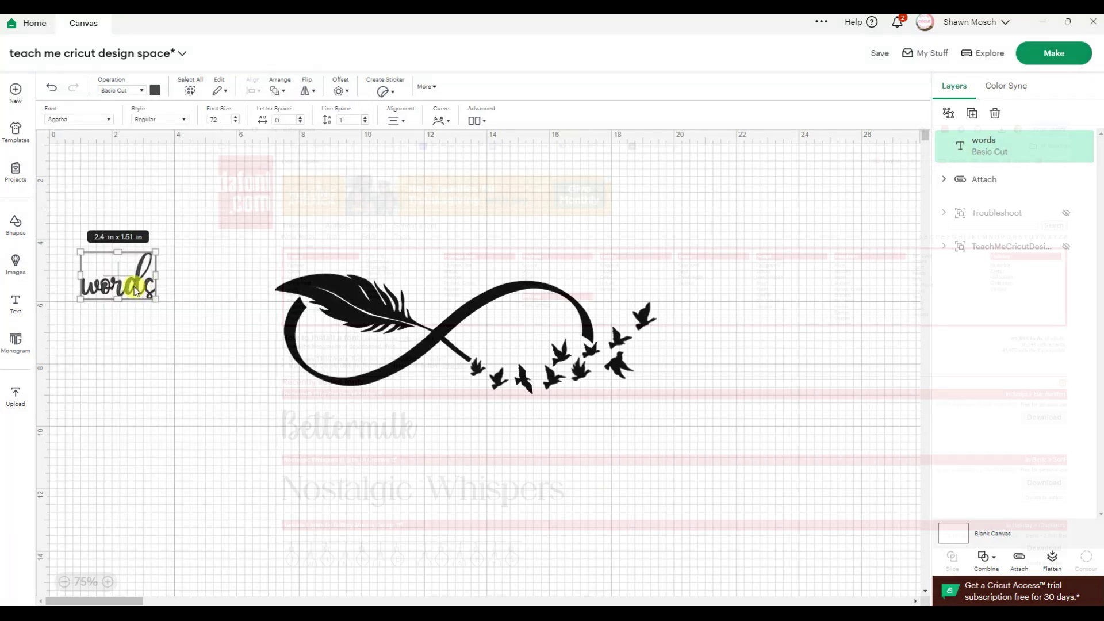
{"action": "left_click_drag", "start_coordinate": [137, 290], "coordinate": [163, 373]}
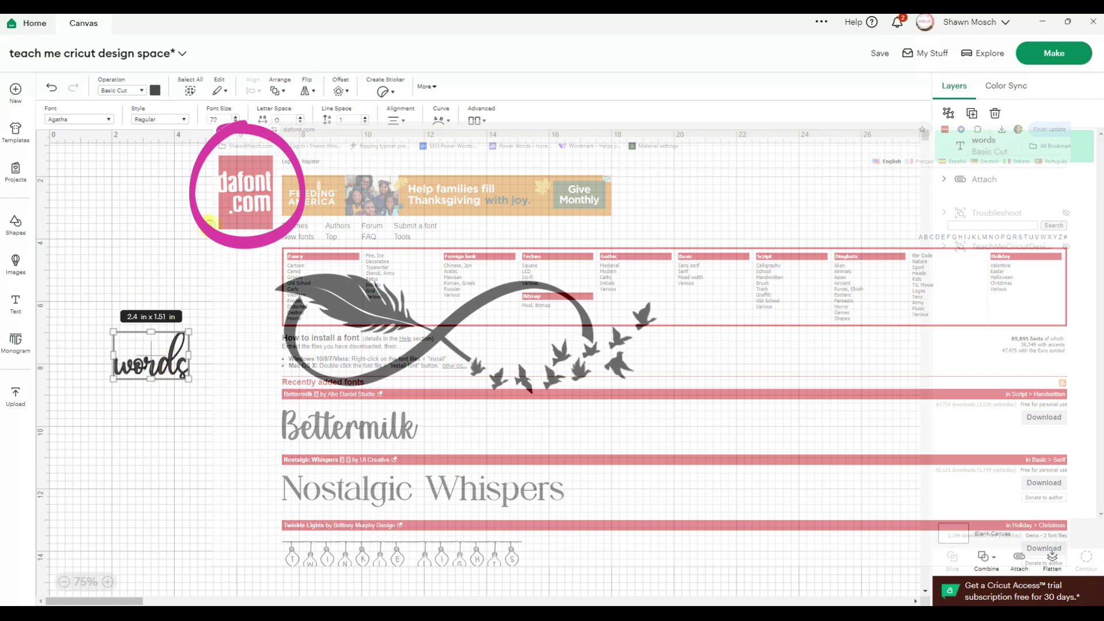
Enlarge the infinity to 15.81 x 4.96 in and set 'words' in Ananda inside the left loop
{"action": "left_click_drag", "start_coordinate": [209, 225], "coordinate": [781, 462]}
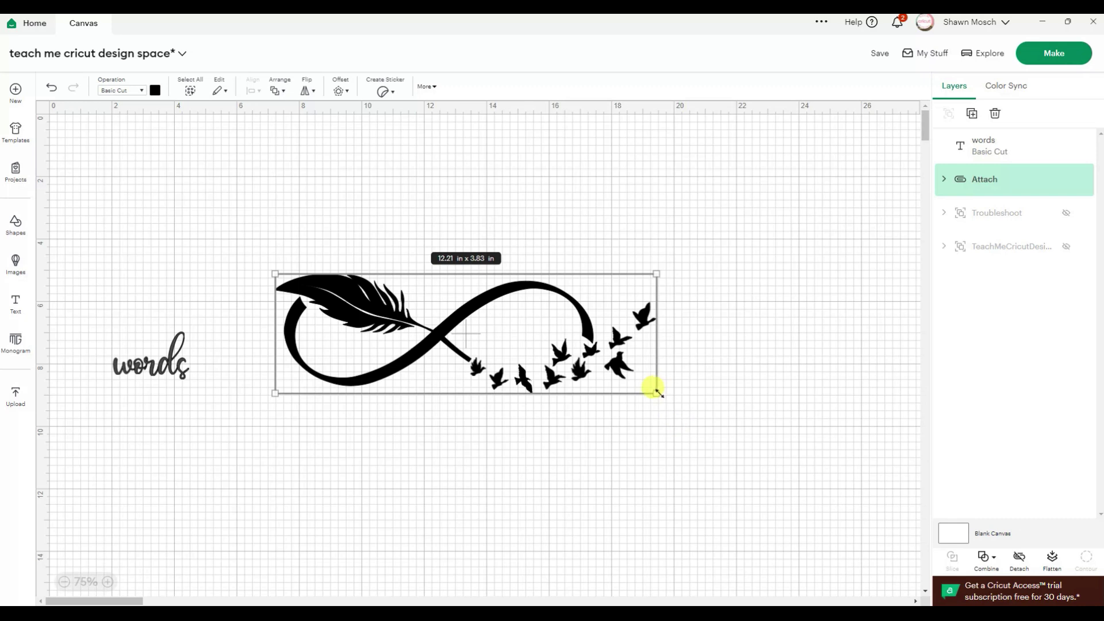
{"action": "left_click_drag", "start_coordinate": [659, 389], "coordinate": [725, 431]}
{"action": "left_click_drag", "start_coordinate": [162, 368], "coordinate": [372, 377]}
{"action": "left_click", "coordinate": [80, 119]}
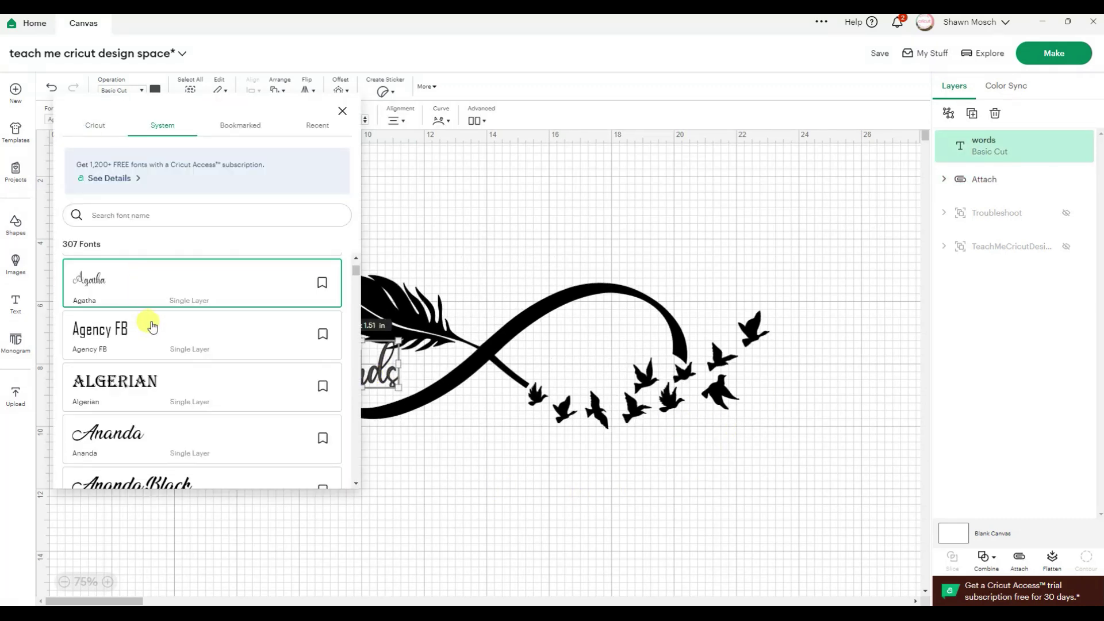
{"action": "left_click", "coordinate": [157, 446]}
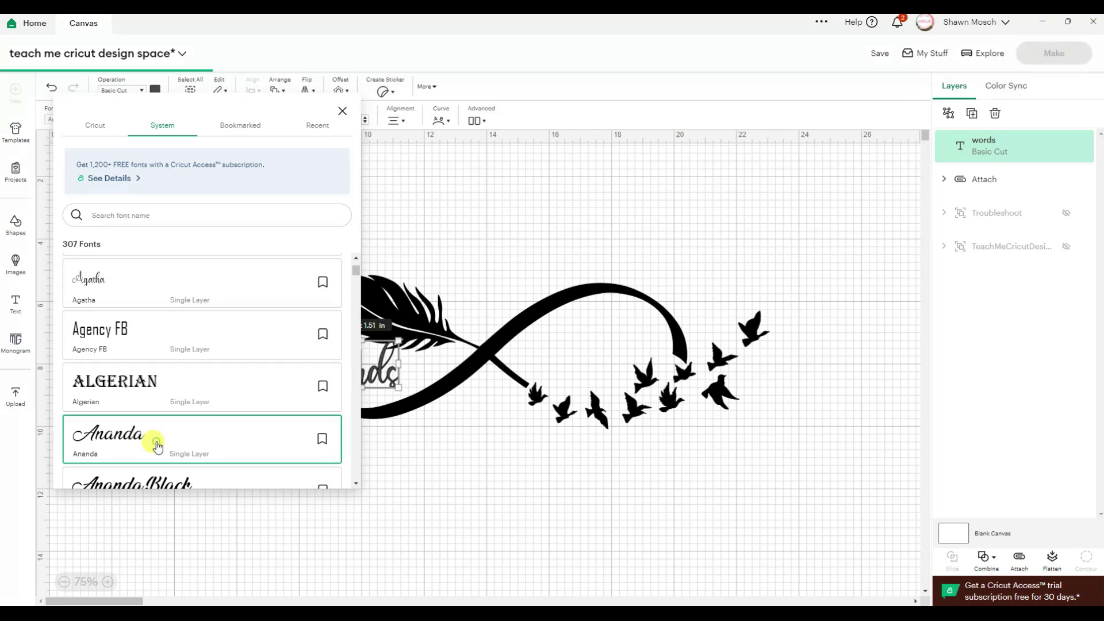
{"action": "left_click", "coordinate": [492, 526]}
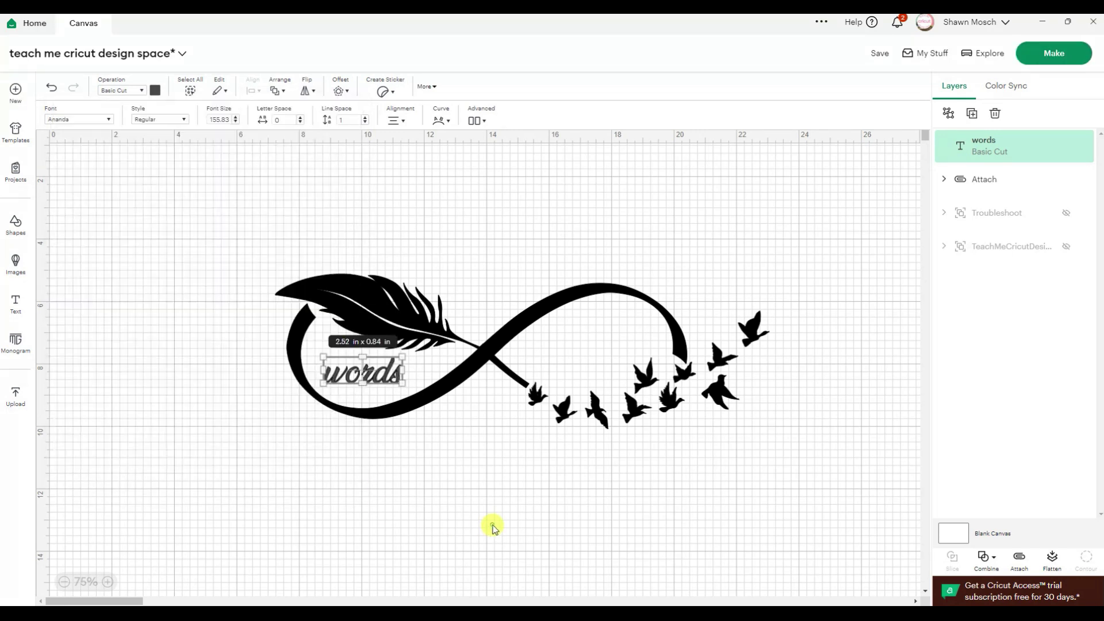
{"action": "left_click", "coordinate": [206, 383]}
{"action": "left_click", "coordinate": [366, 373]}
Duplicate 'words' twice, placing one copy in the right loop and one under the crossing
{"action": "key", "text": "ctrl+c"}
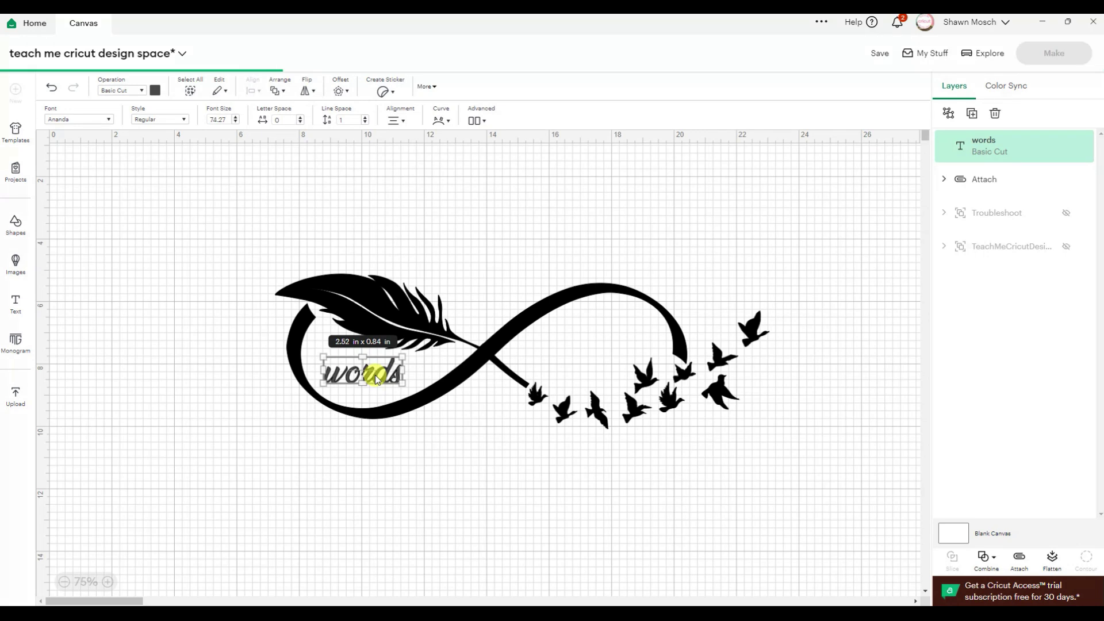
{"action": "key", "text": "ctrl+v"}
{"action": "left_click_drag", "start_coordinate": [118, 151], "coordinate": [608, 346]}
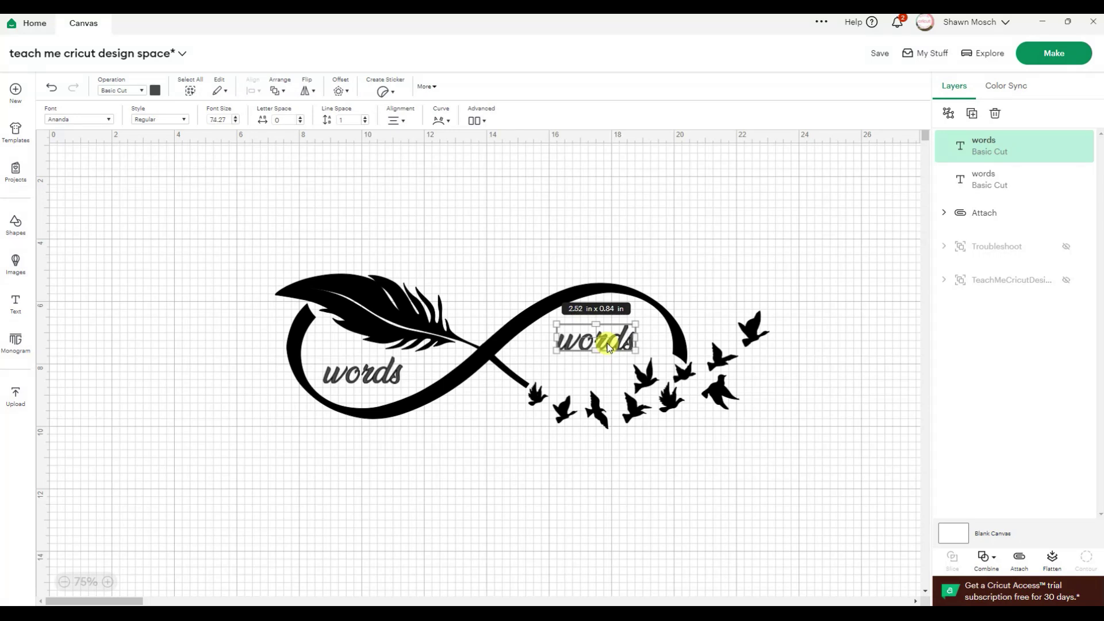
{"action": "key", "text": "ctrl+v"}
{"action": "left_click_drag", "start_coordinate": [138, 170], "coordinate": [492, 438]}
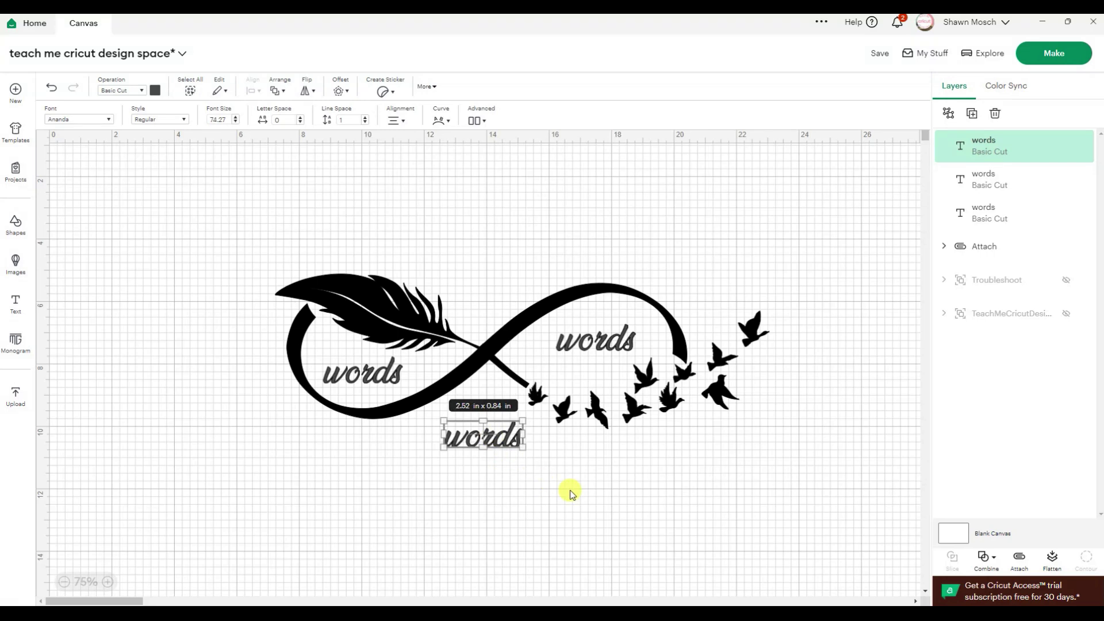
{"action": "left_click", "coordinate": [571, 493]}
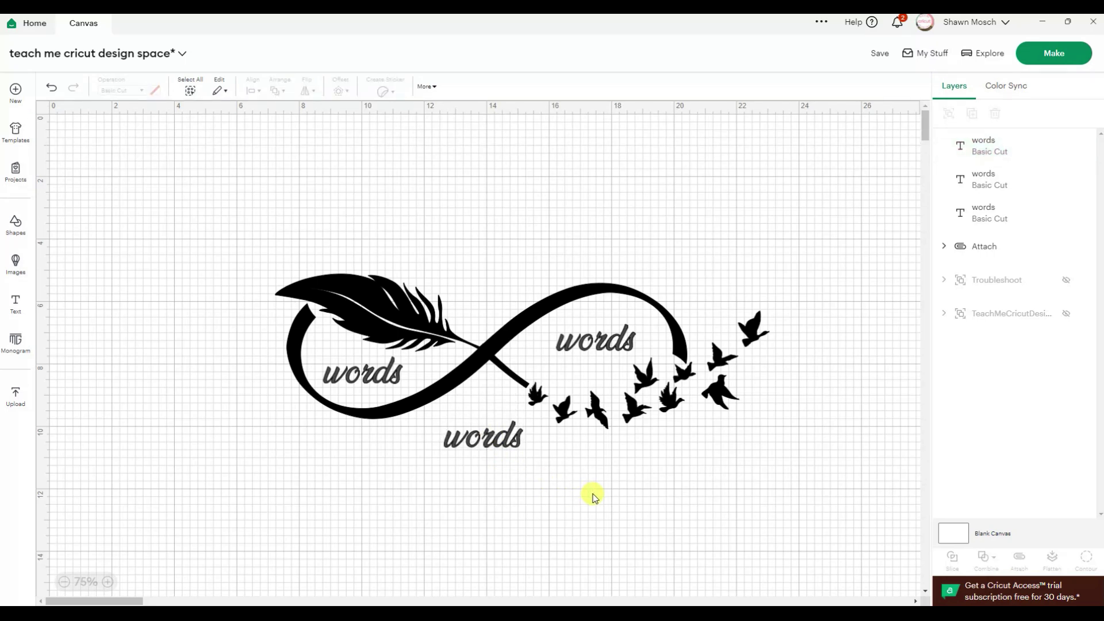